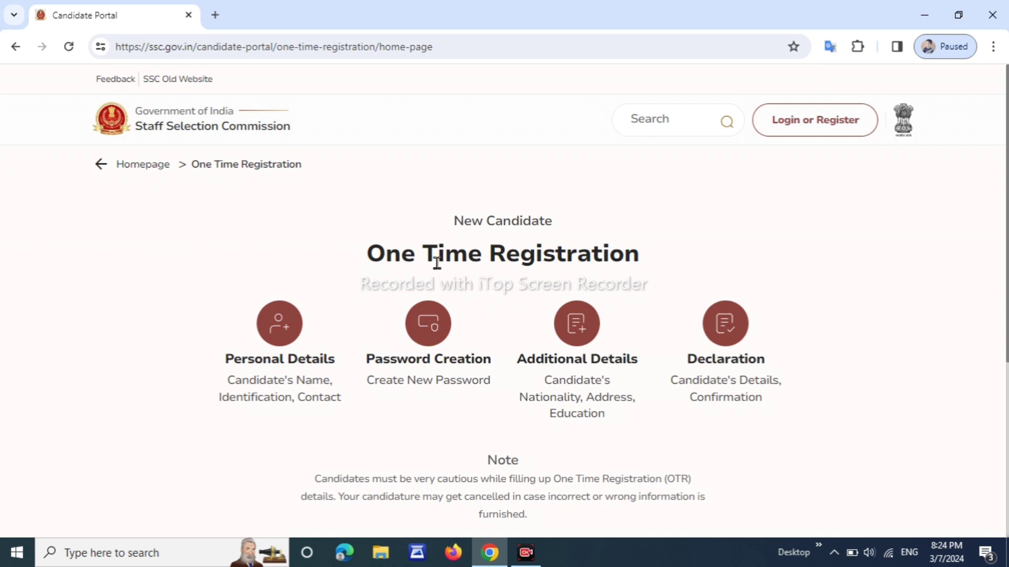
Continue to the One Time Registration personal details form and answer Yes to having an Aadhaar card
scroll(494, 297, "down", 3)
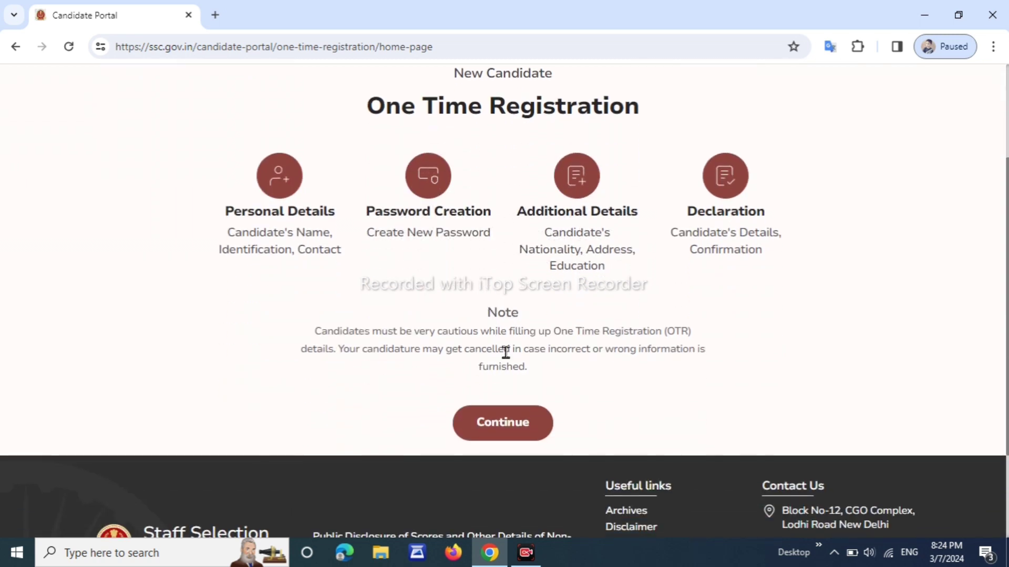
left_click(494, 428)
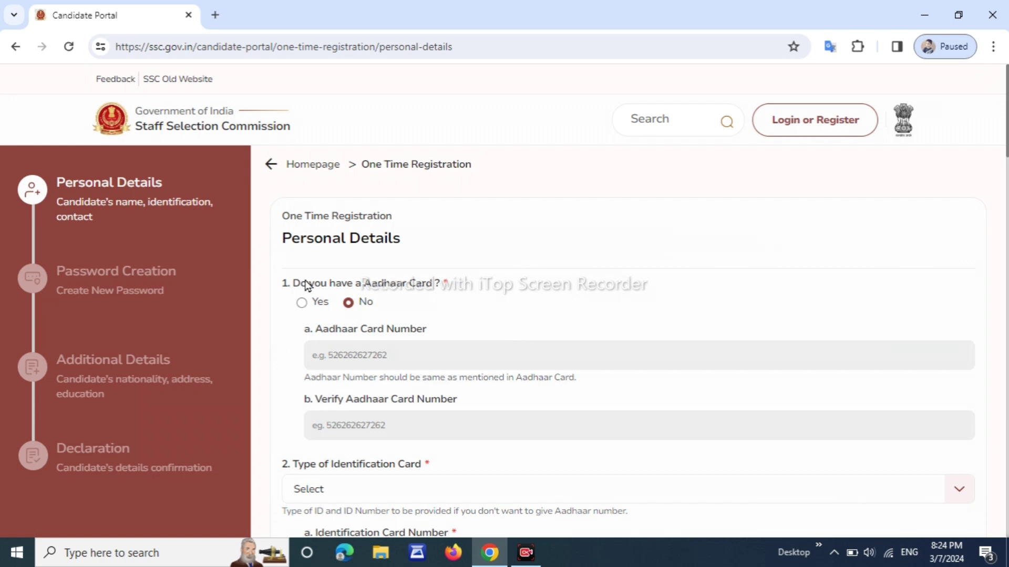
left_click_drag(296, 283, 481, 280)
left_click(544, 295)
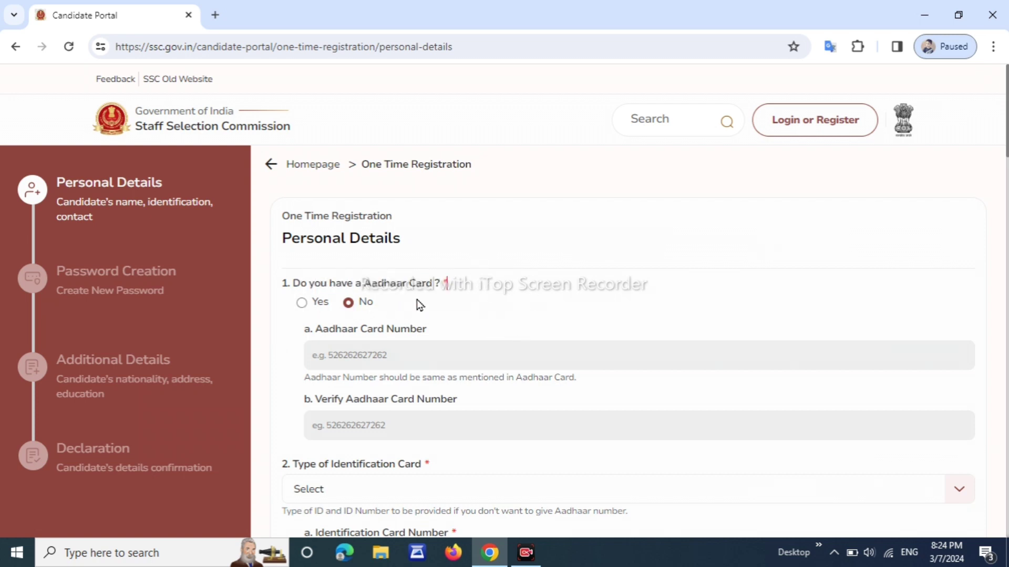
left_click(301, 304)
scroll(520, 308, "down", 2)
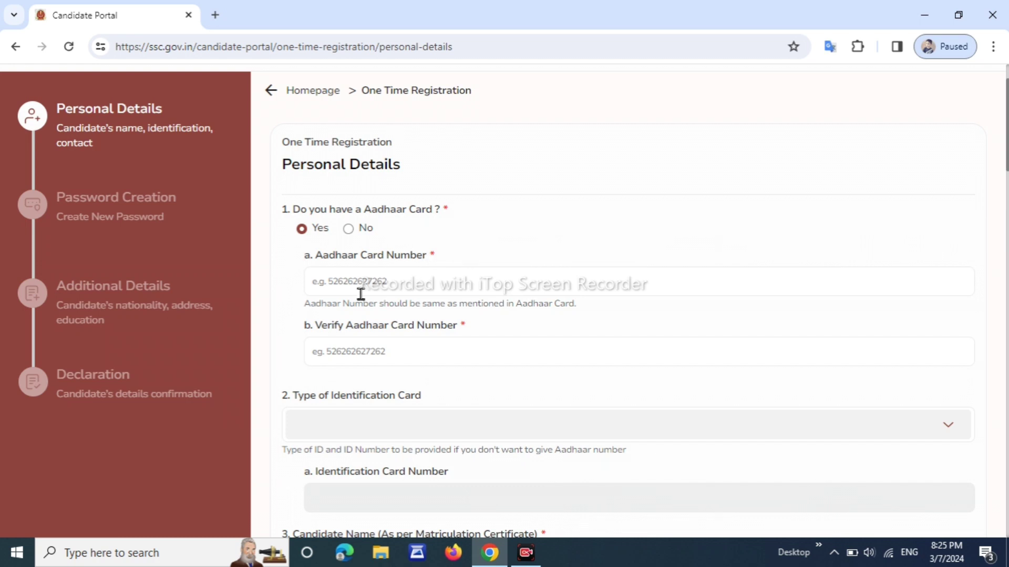
Examine the Aadhaar number verification, identification card type, candidate name and name verification fields
left_click_drag(316, 325, 405, 324)
left_click(495, 231)
scroll(473, 325, "down", 5)
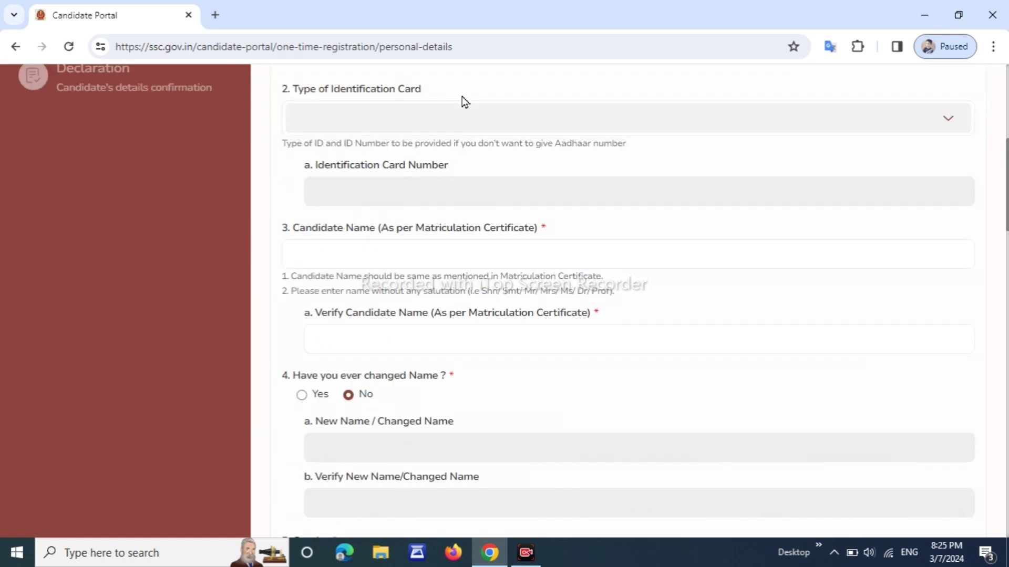
left_click(462, 96)
left_click_drag(319, 91, 389, 91)
left_click(445, 113)
scroll(526, 189, "down", 1)
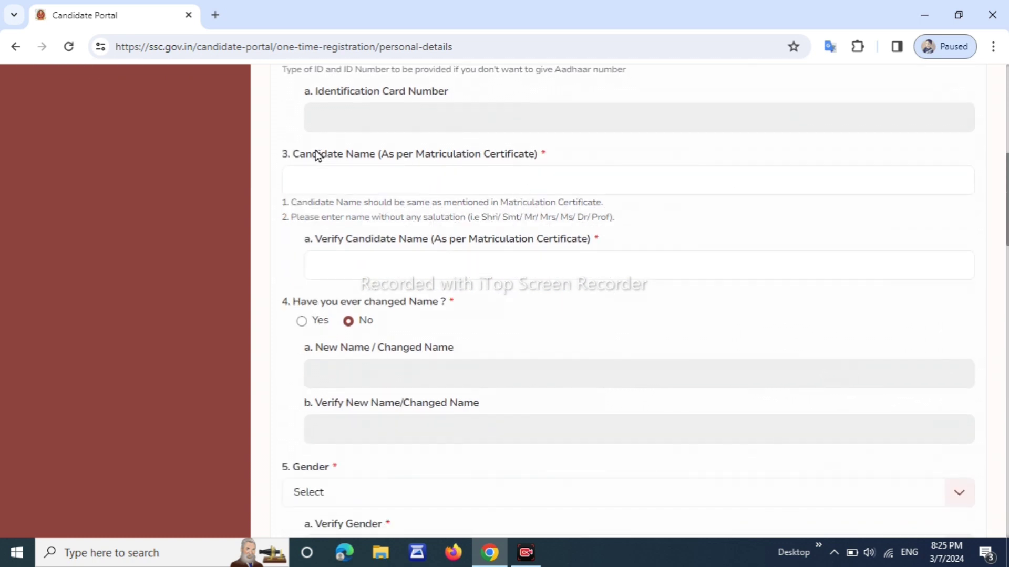
left_click_drag(318, 153, 527, 172)
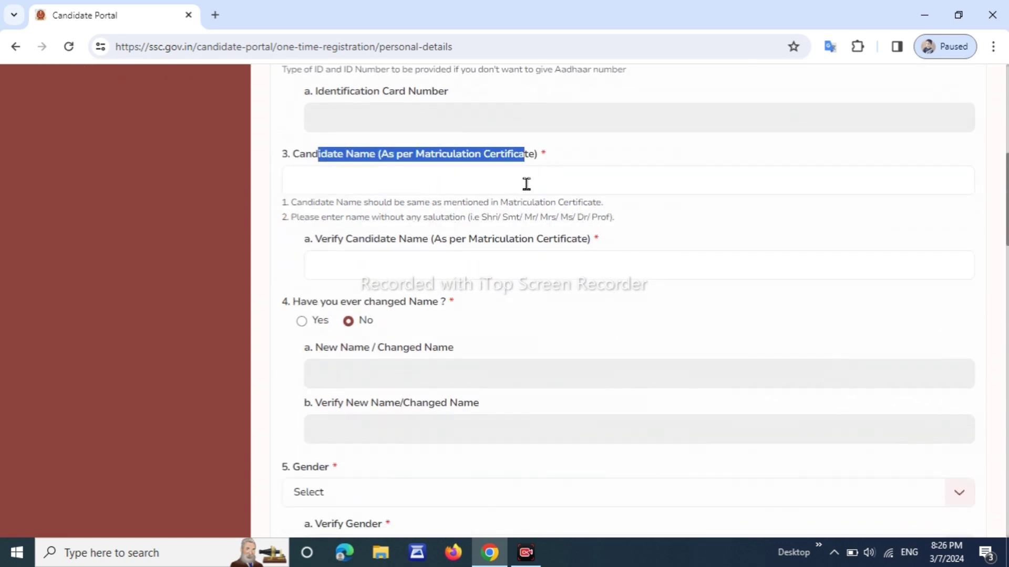
left_click(555, 180)
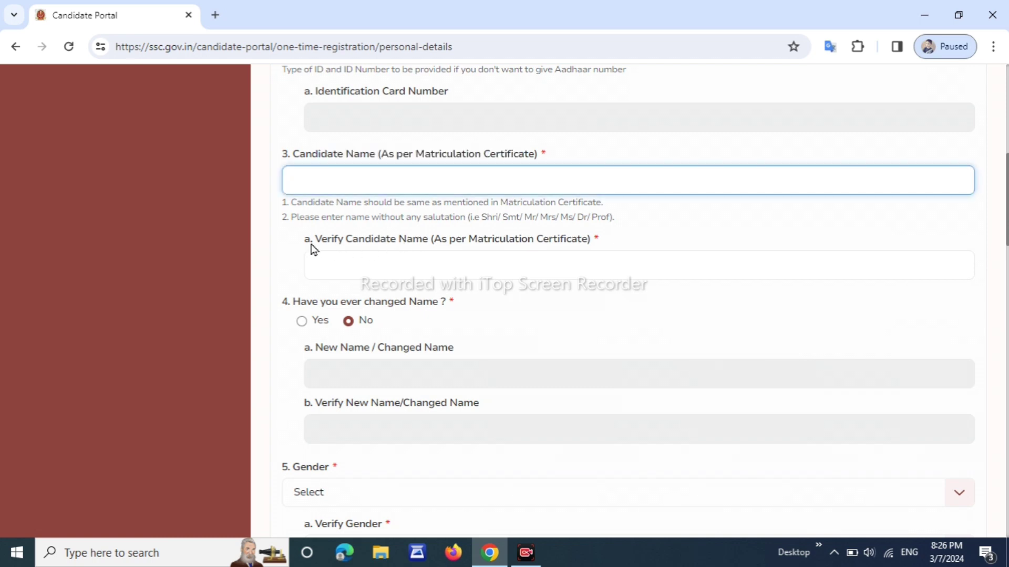
left_click_drag(311, 239, 553, 247)
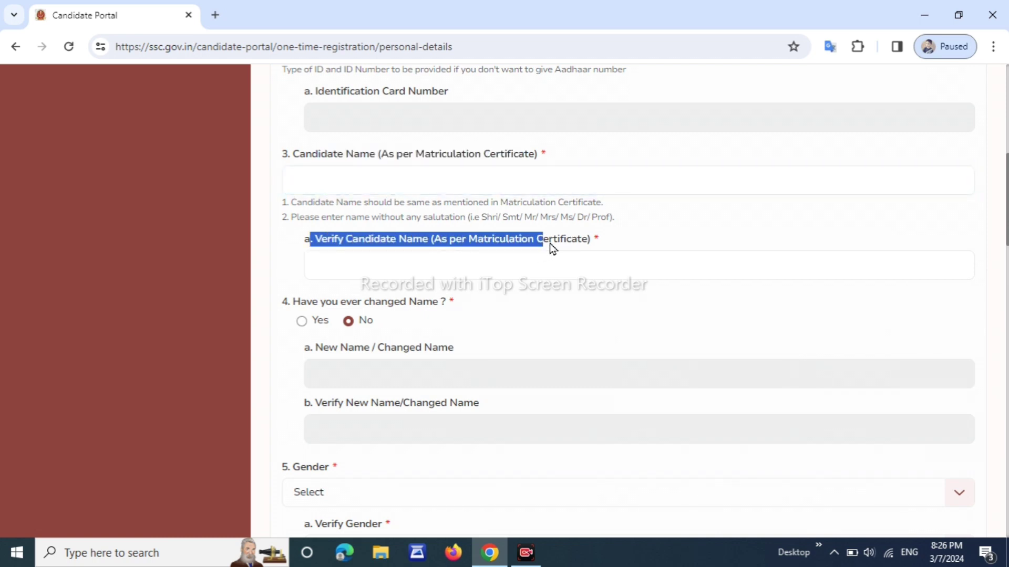
left_click(604, 237)
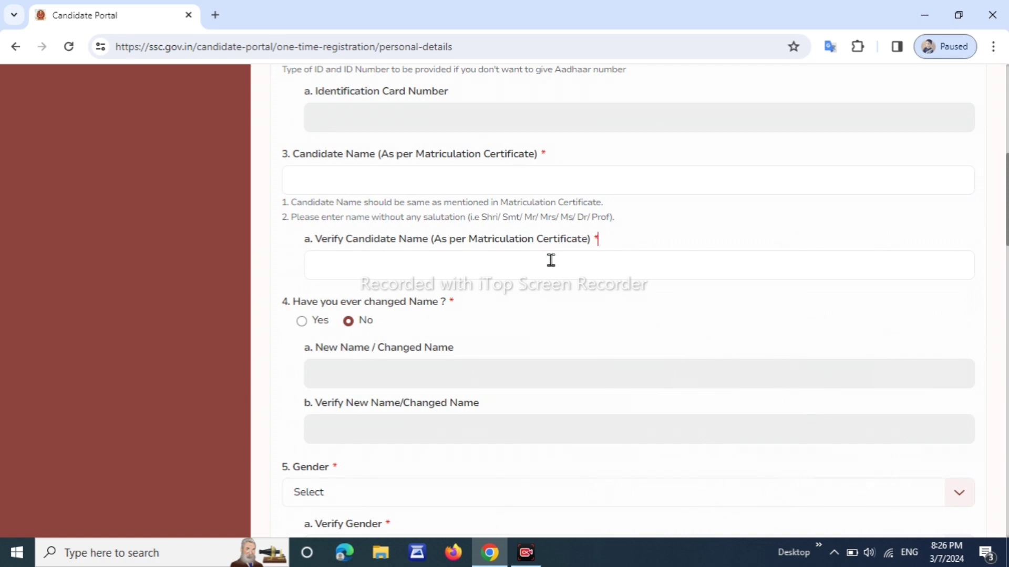
Switch the changed-name answer to Yes, examine the new name and verification fields, and set it back to No
scroll(551, 260, "down", 4)
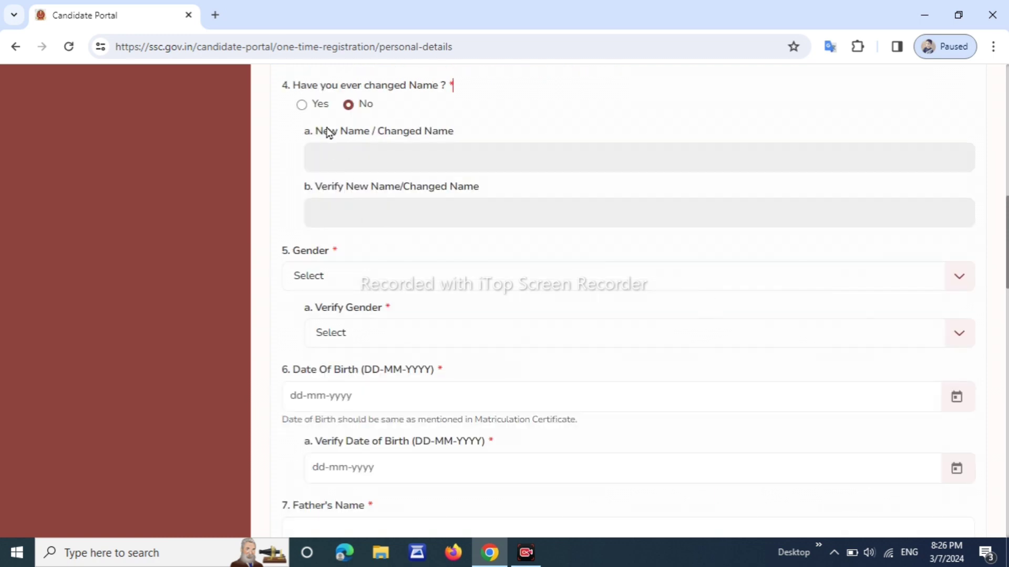
left_click_drag(338, 87, 389, 92)
left_click(433, 96)
left_click(301, 105)
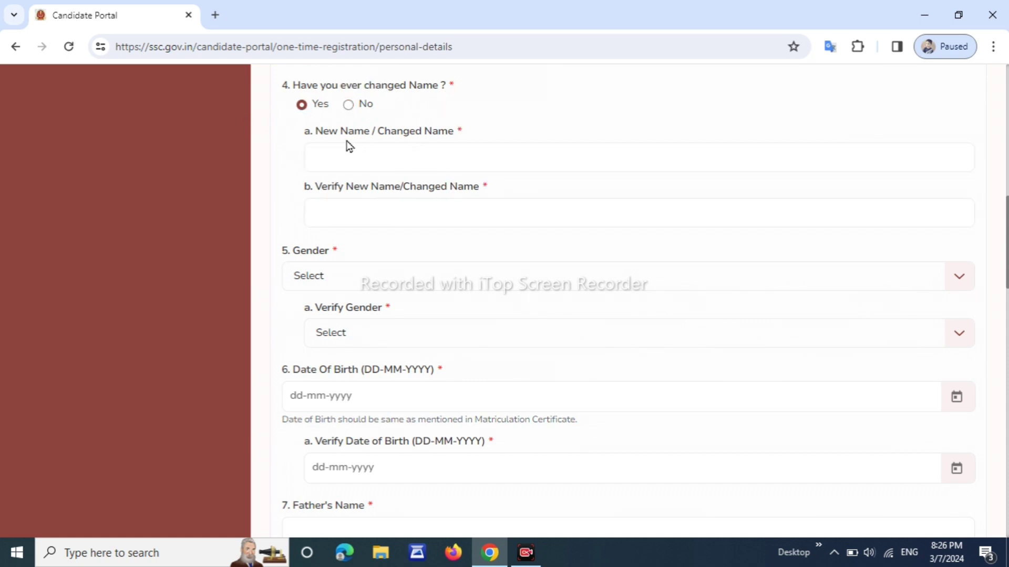
left_click_drag(329, 133, 370, 138)
left_click_drag(334, 188, 421, 188)
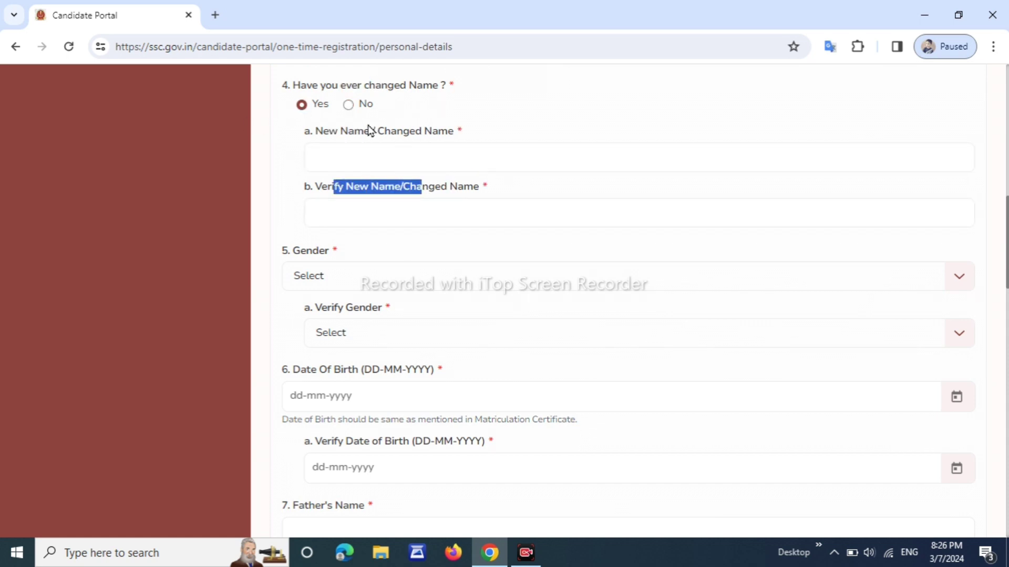
left_click(348, 105)
Set both Gender and Verify Gender to Male
scroll(443, 119, "down", 3)
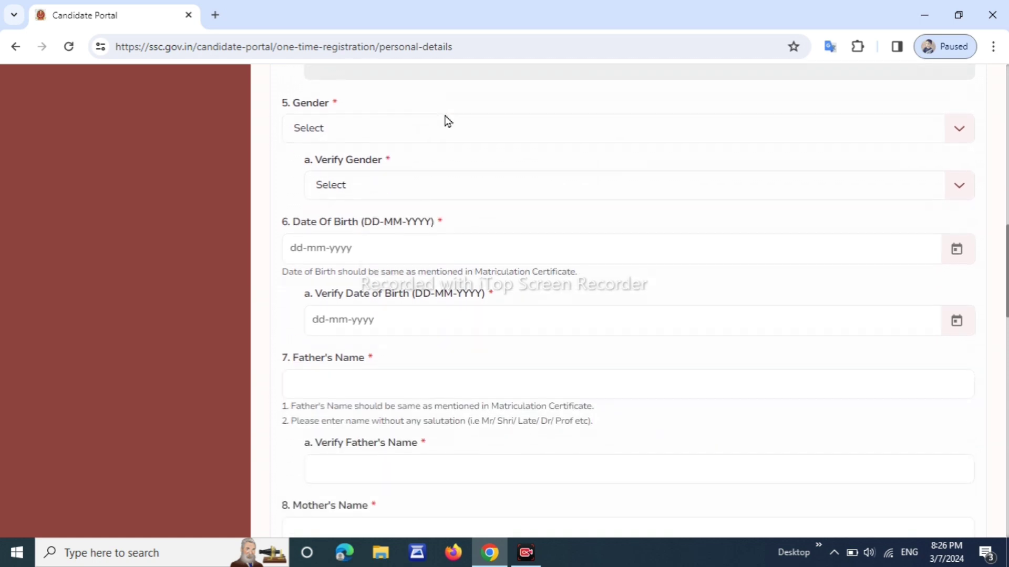
left_click_drag(292, 103, 338, 131)
left_click(345, 135)
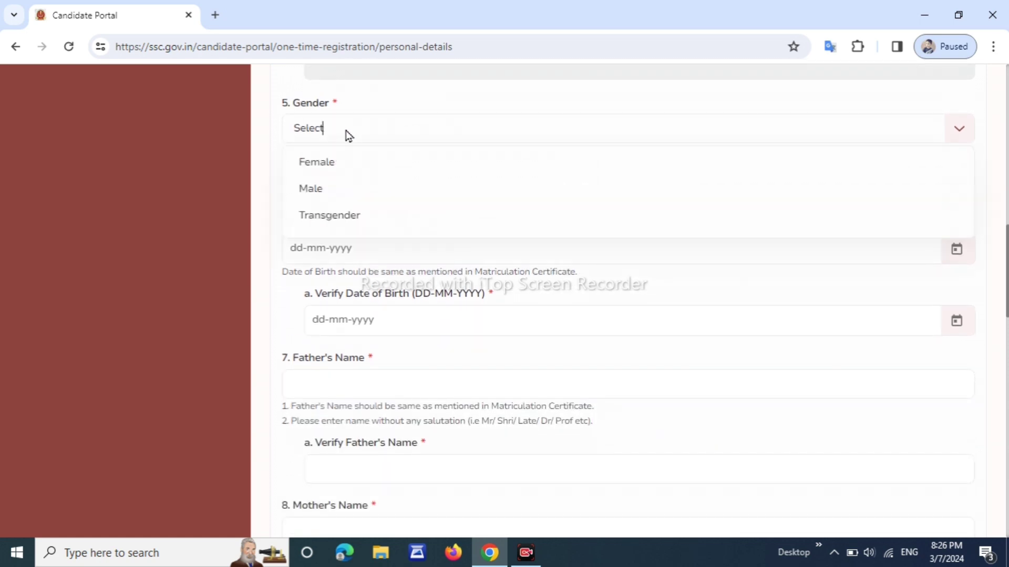
left_click(369, 189)
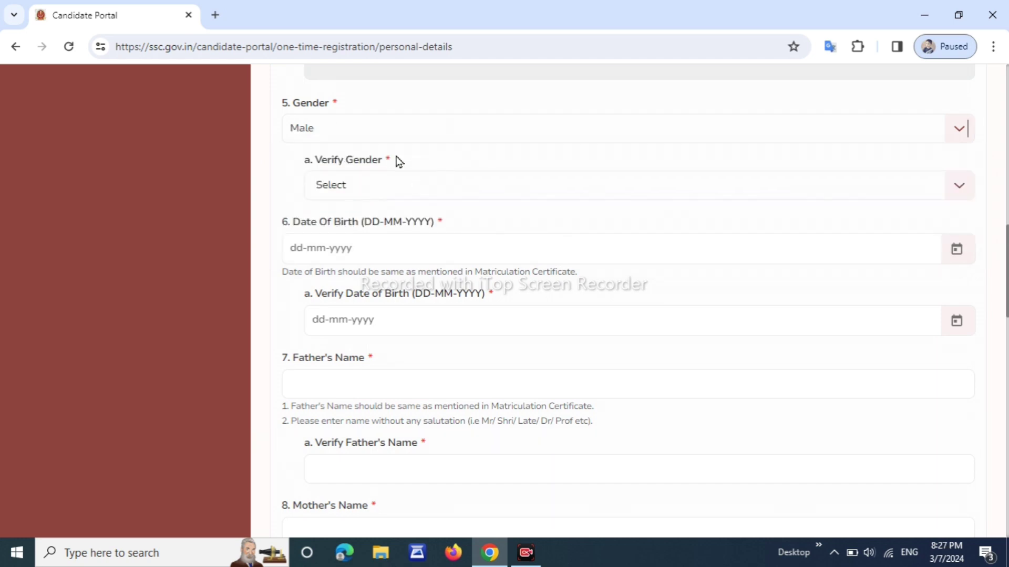
left_click_drag(335, 166, 376, 191)
left_click(378, 193)
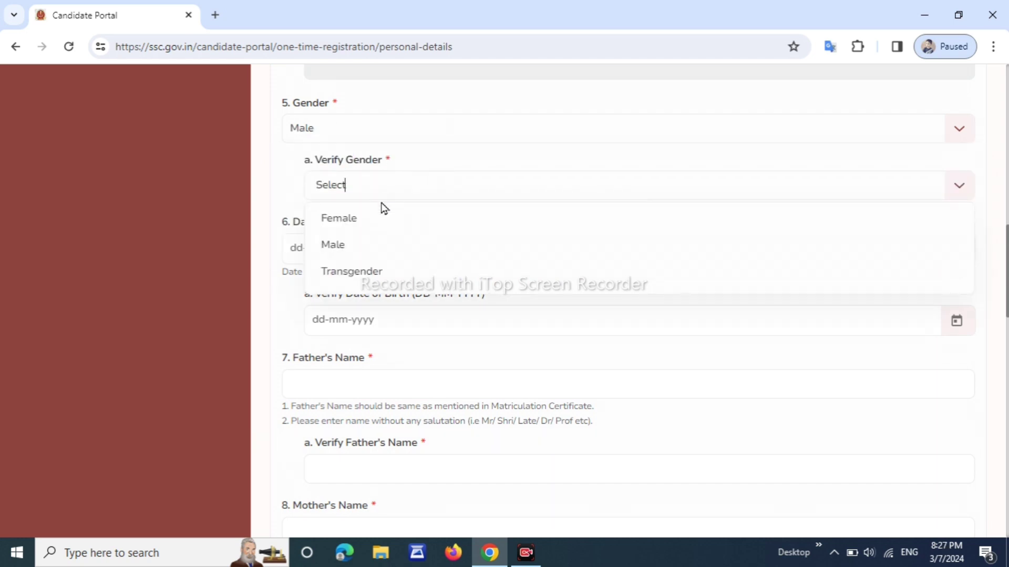
left_click(354, 245)
Examine the date of birth, father's name and mother's name fields together with their verification fields
scroll(408, 234, "down", 2)
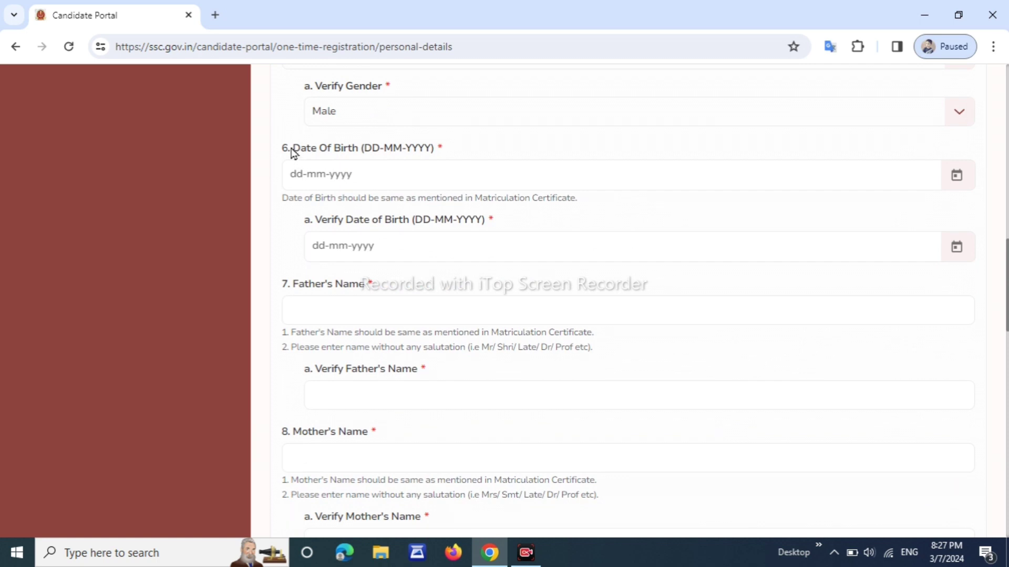
left_click_drag(291, 151, 310, 189)
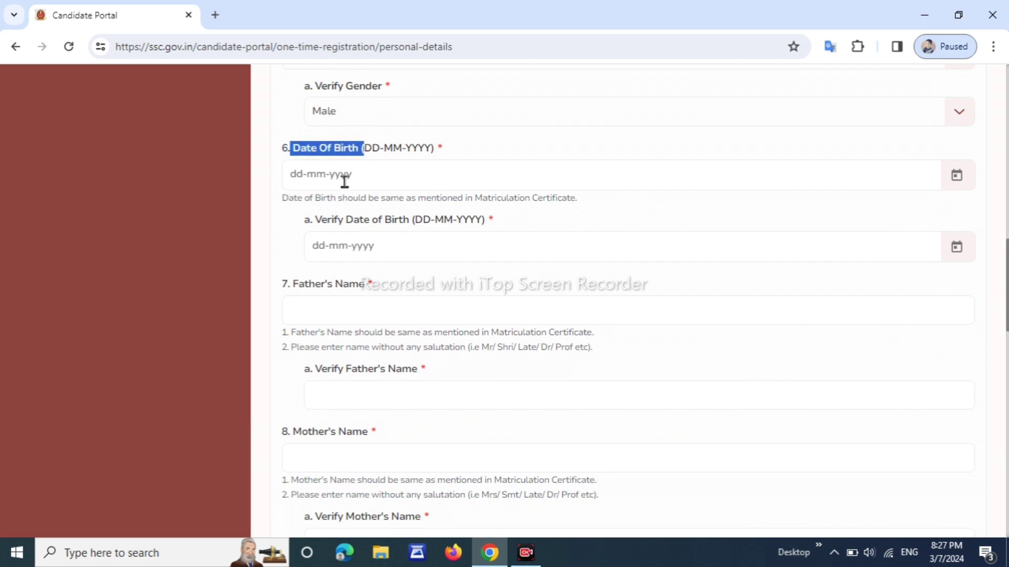
left_click(384, 226)
scroll(405, 225, "down", 2)
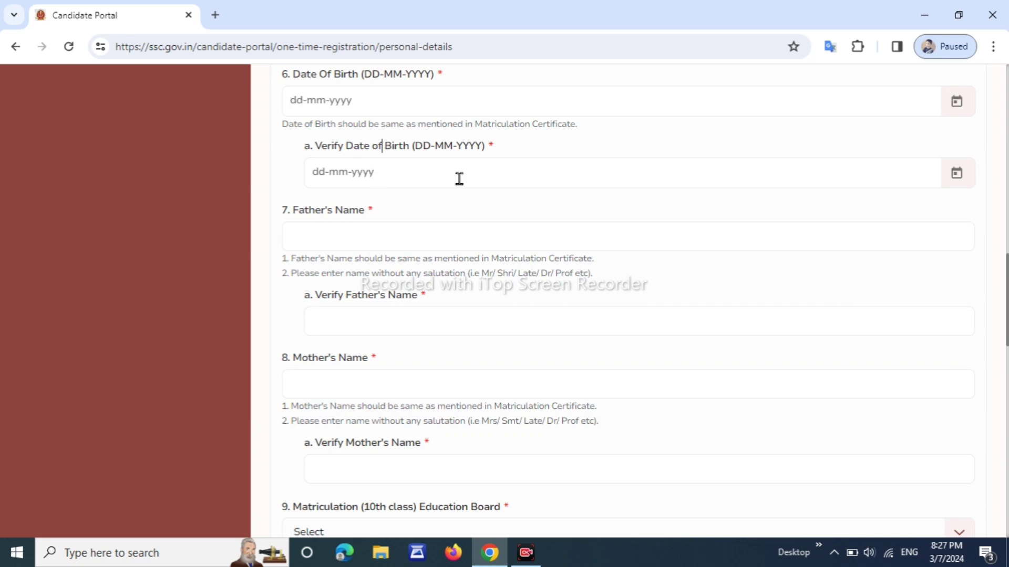
scroll(464, 179, "down", 2)
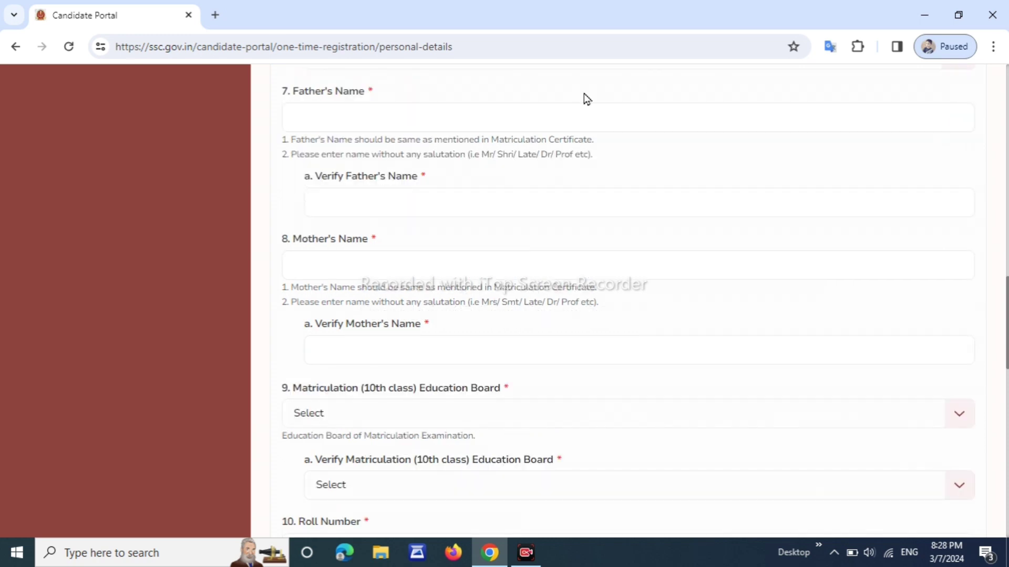
left_click_drag(292, 101, 383, 102)
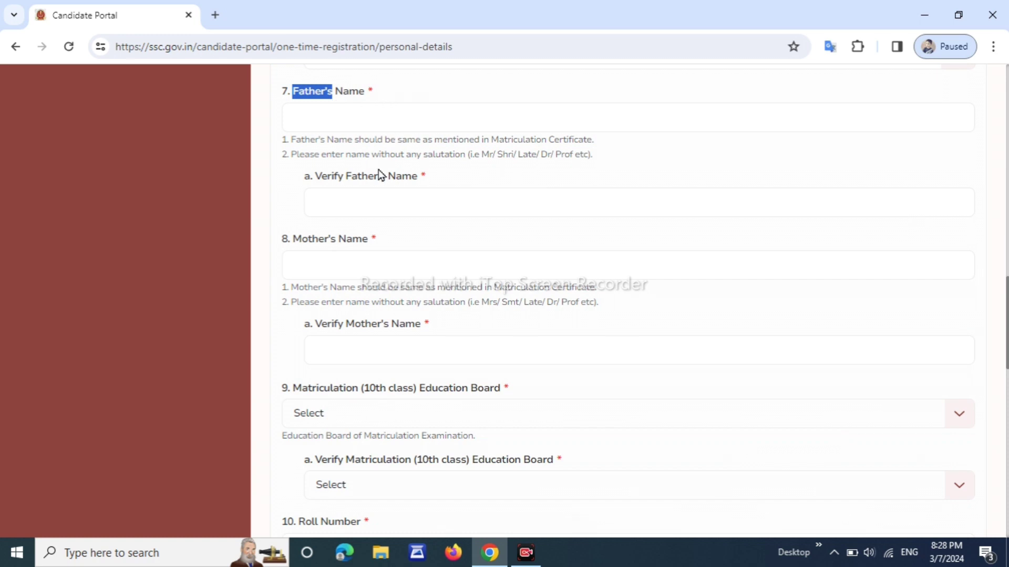
left_click_drag(318, 179, 426, 179)
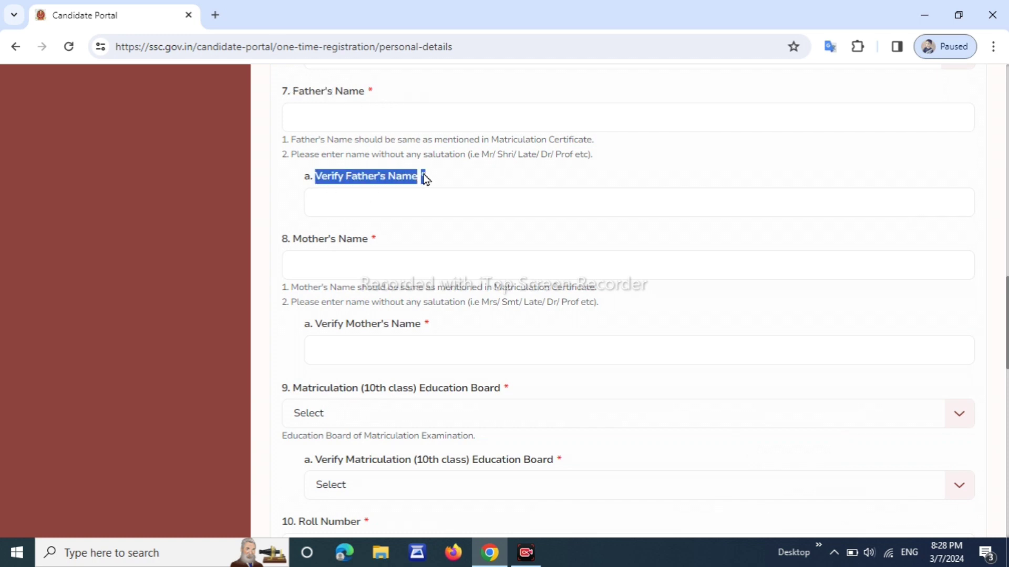
left_click(455, 175)
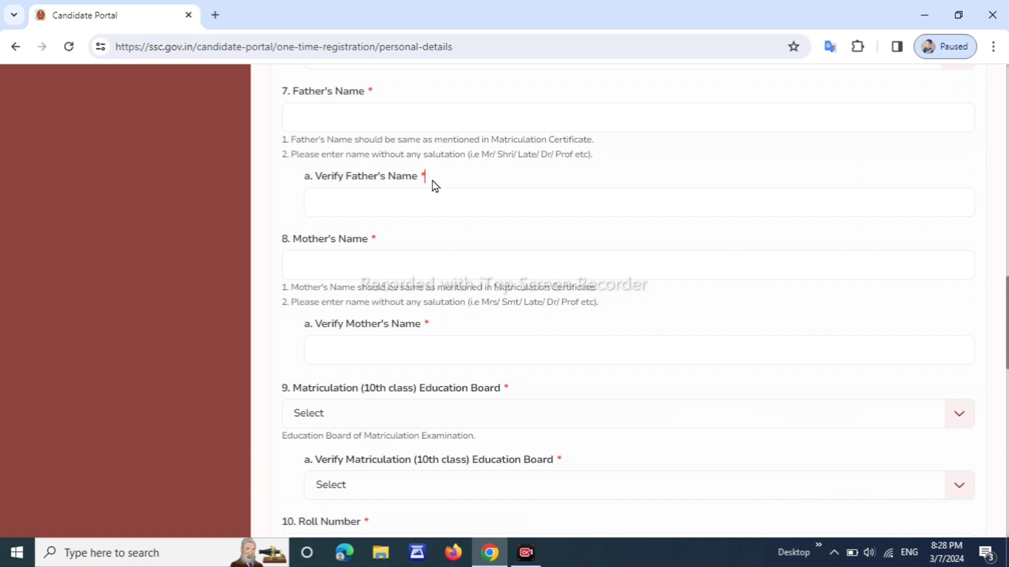
left_click_drag(309, 91, 366, 118)
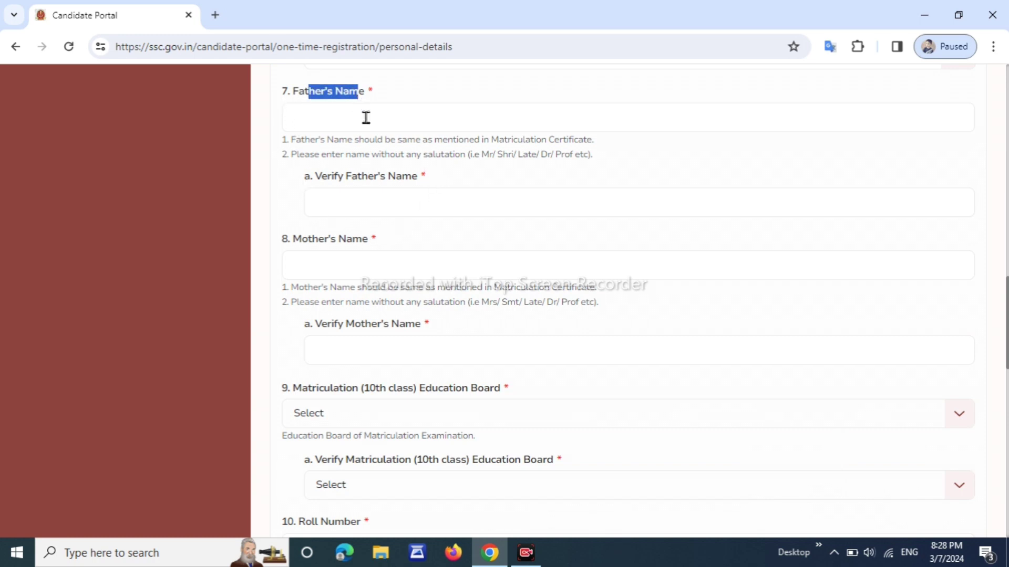
left_click_drag(326, 177, 420, 180)
left_click(457, 181)
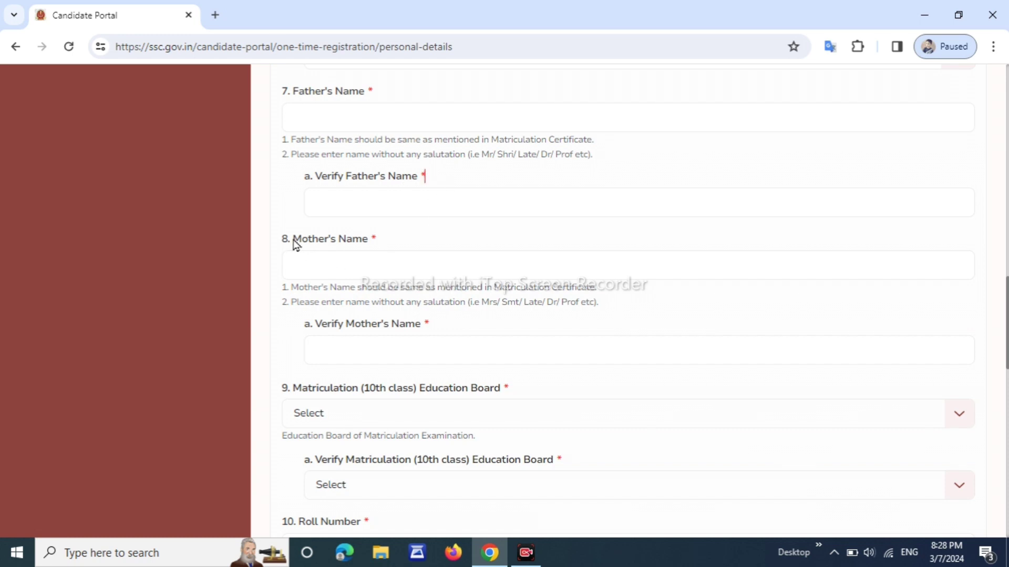
left_click_drag(292, 240, 367, 239)
left_click(379, 239)
left_click_drag(310, 324, 442, 325)
left_click(473, 325)
Set the Matriculation (10th class) Education Board to Maharashtra State Board of Secondary And Higher Secondary Education
scroll(813, 275, "down", 5)
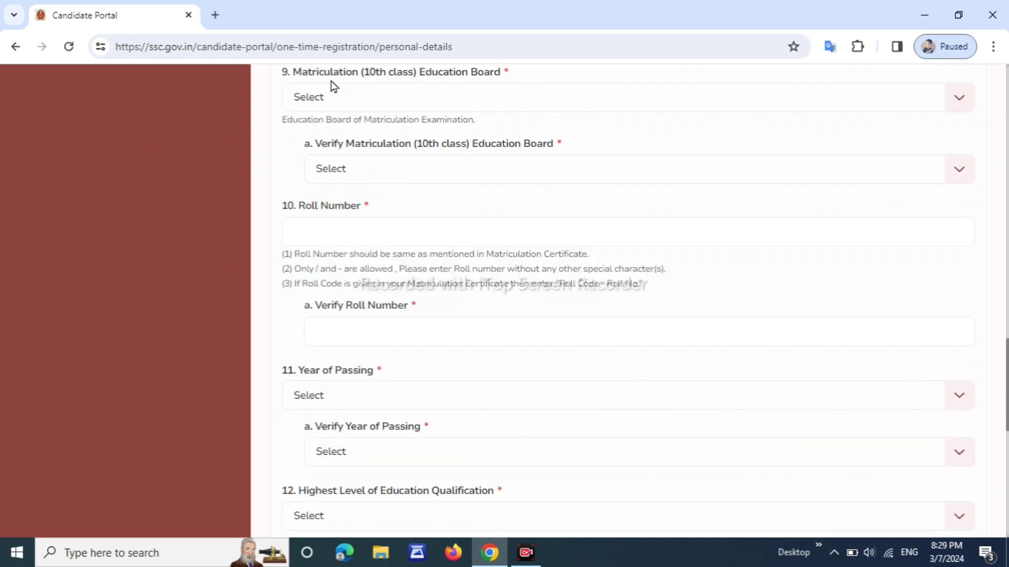
left_click_drag(362, 73, 429, 73)
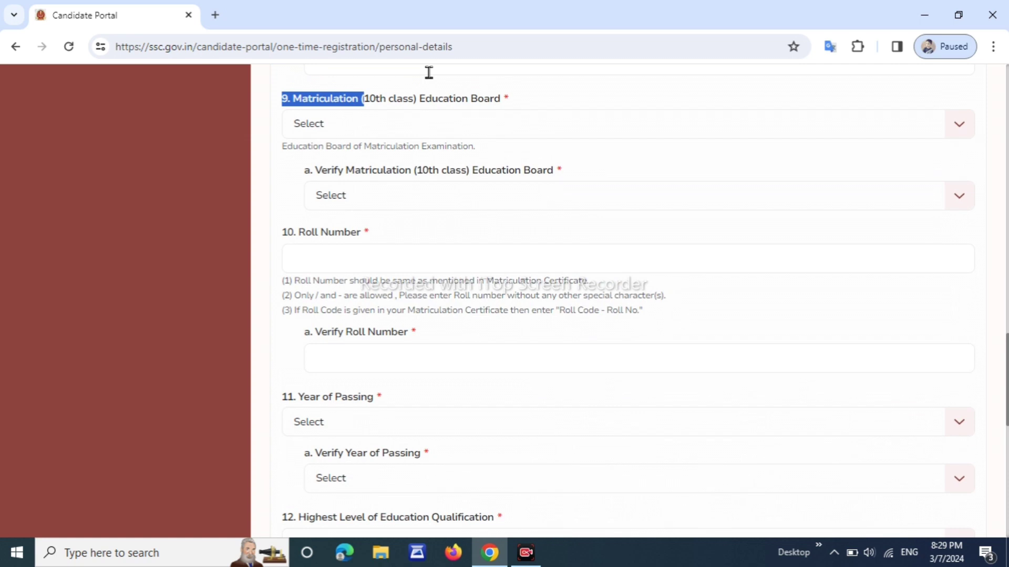
left_click(415, 124)
scroll(398, 255, "down", 7)
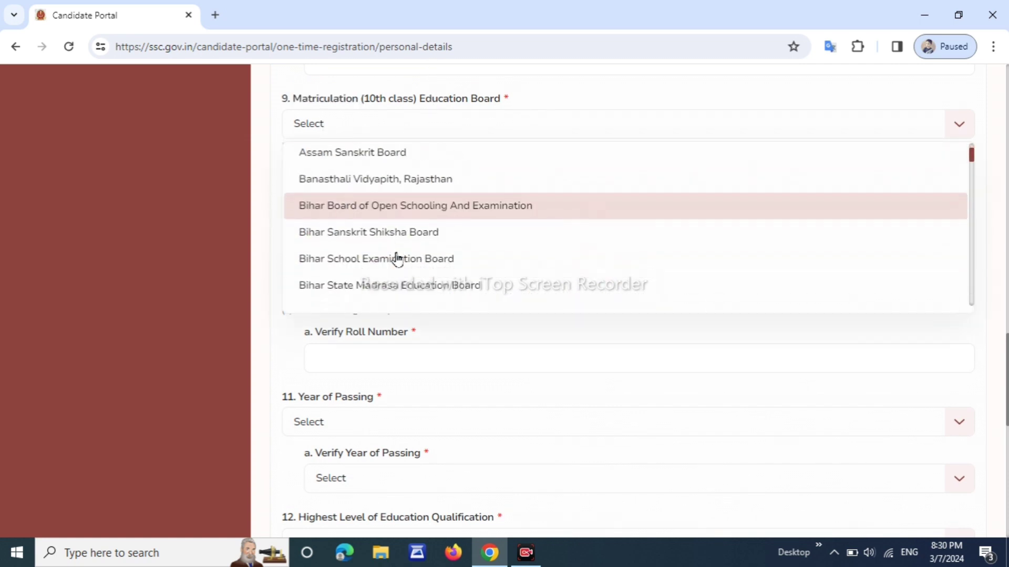
scroll(403, 247, "down", 8)
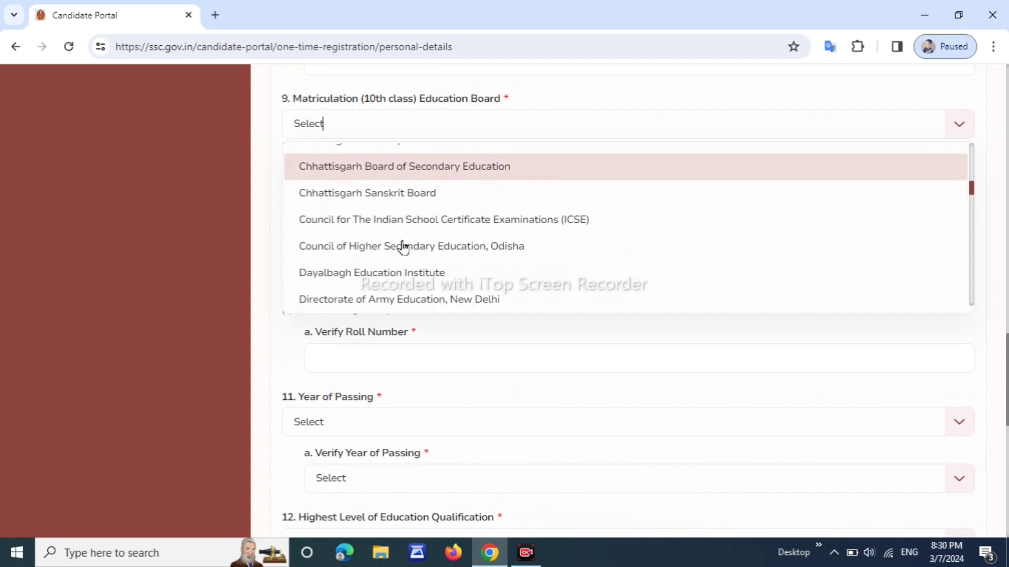
scroll(403, 247, "down", 8)
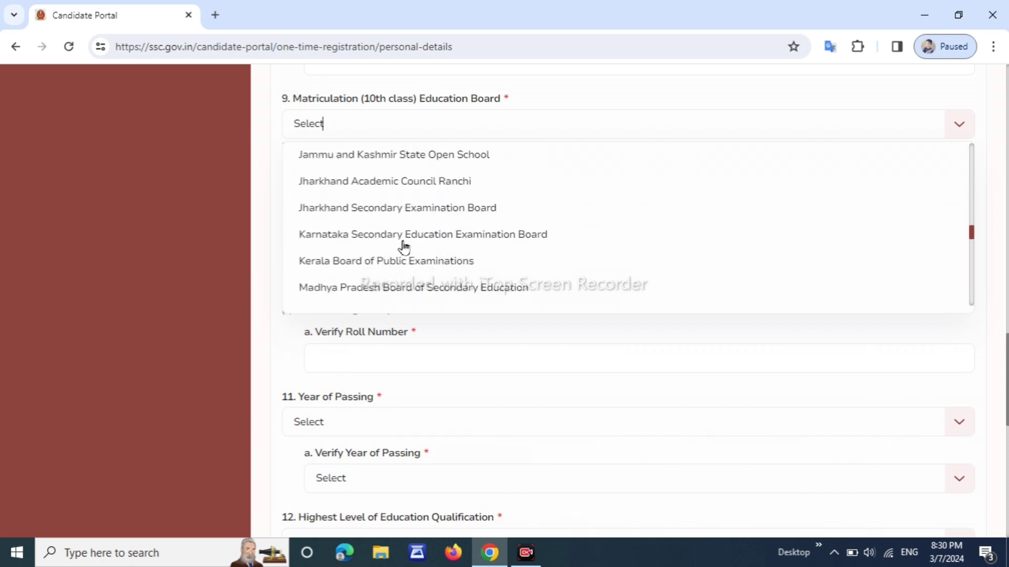
scroll(403, 247, "up", 3)
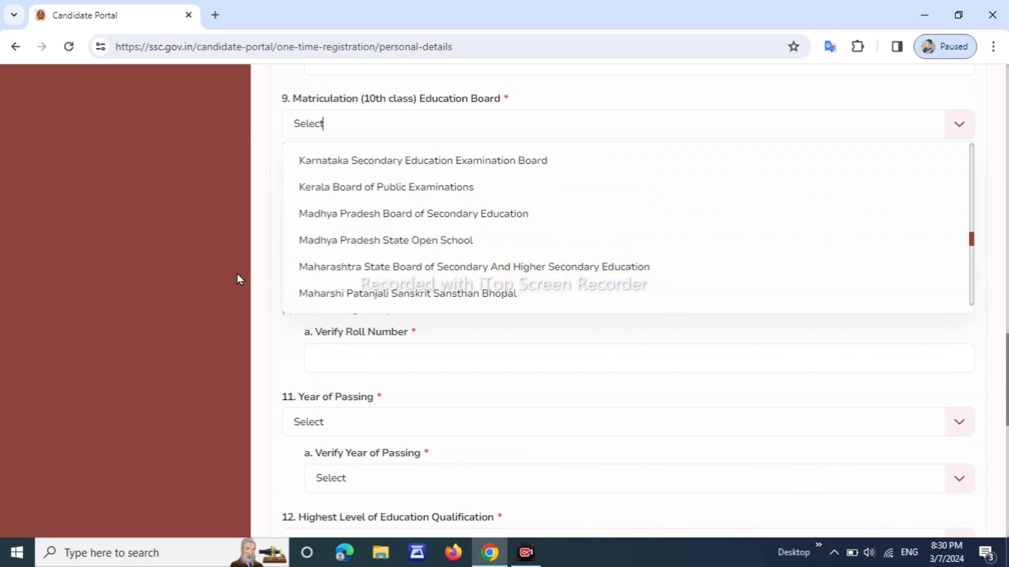
left_click(518, 269)
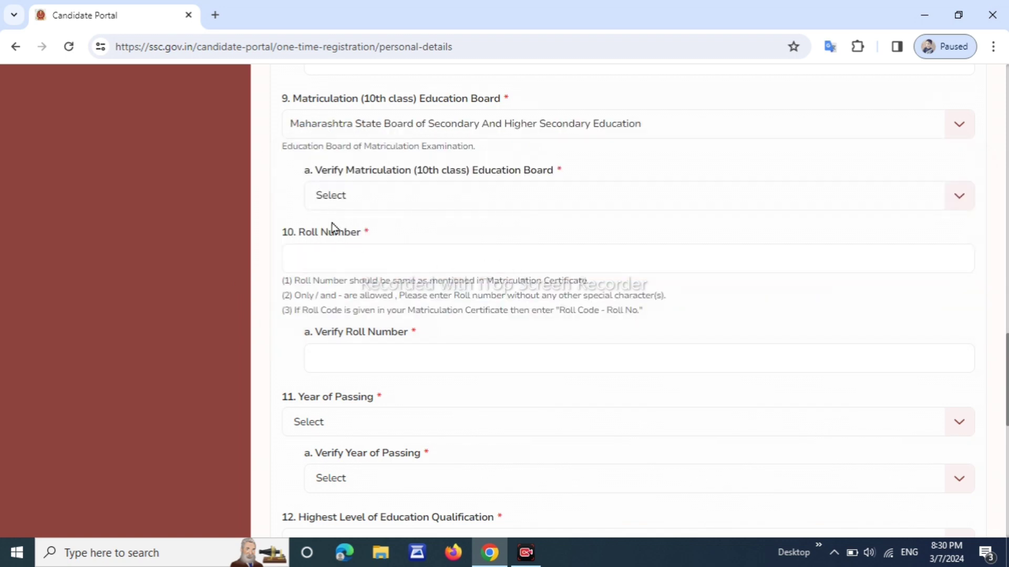
Set Verify Matriculation (10th class) Education Board to Maharashtra State Board of Secondary And Higher Secondary Education
left_click_drag(392, 170, 464, 194)
left_click(465, 193)
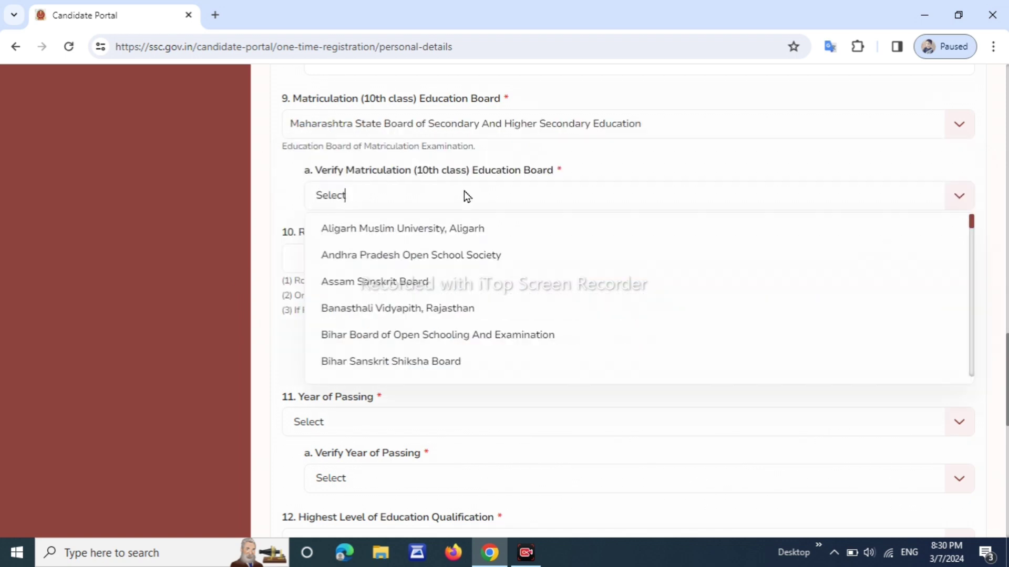
scroll(448, 315, "down", 1)
scroll(448, 315, "down", 8)
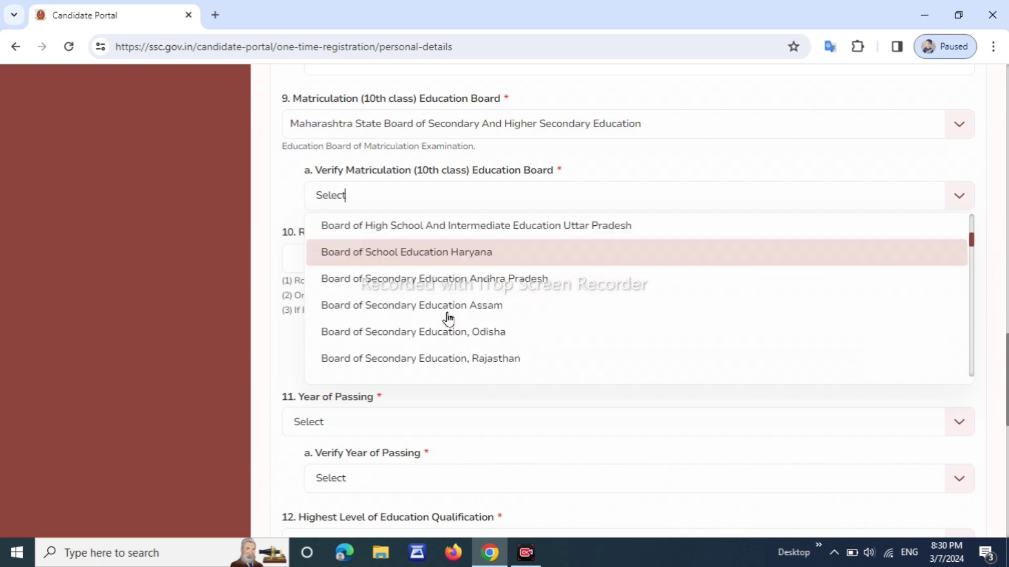
scroll(454, 328, "down", 9)
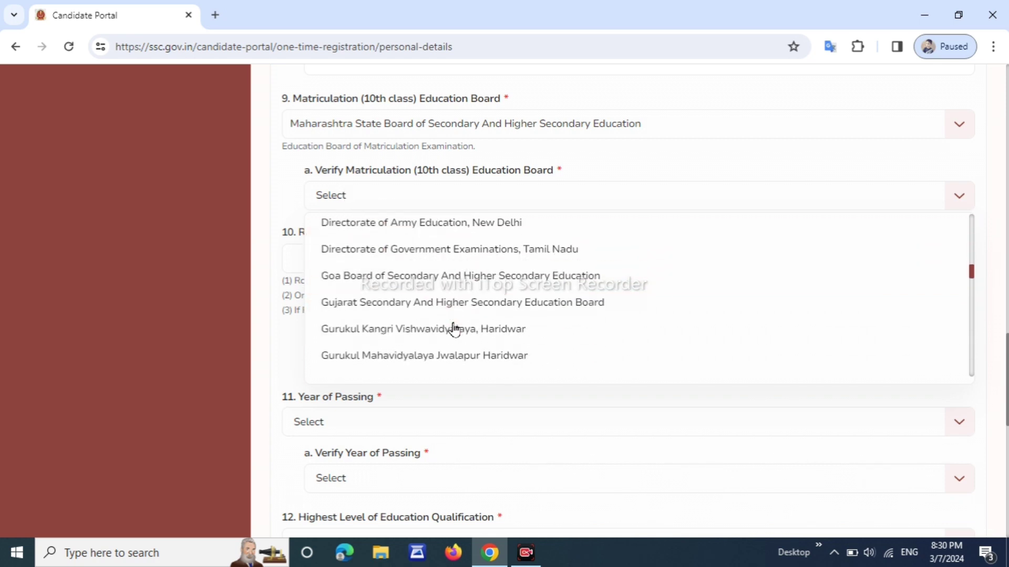
scroll(455, 330, "down", 4)
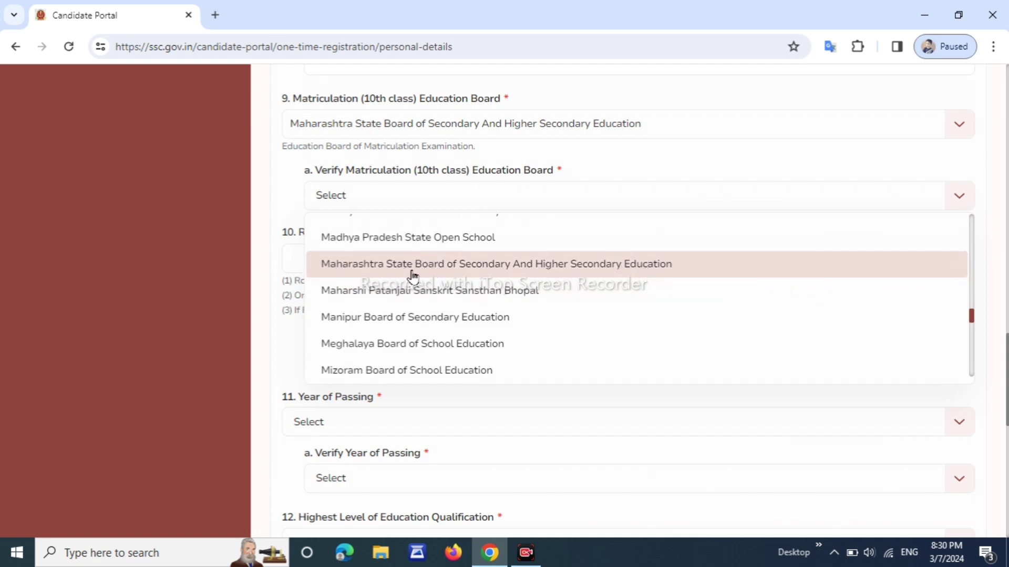
left_click(613, 278)
Examine the Roll Number and Verify Roll Number fields
left_click_drag(288, 233, 389, 253)
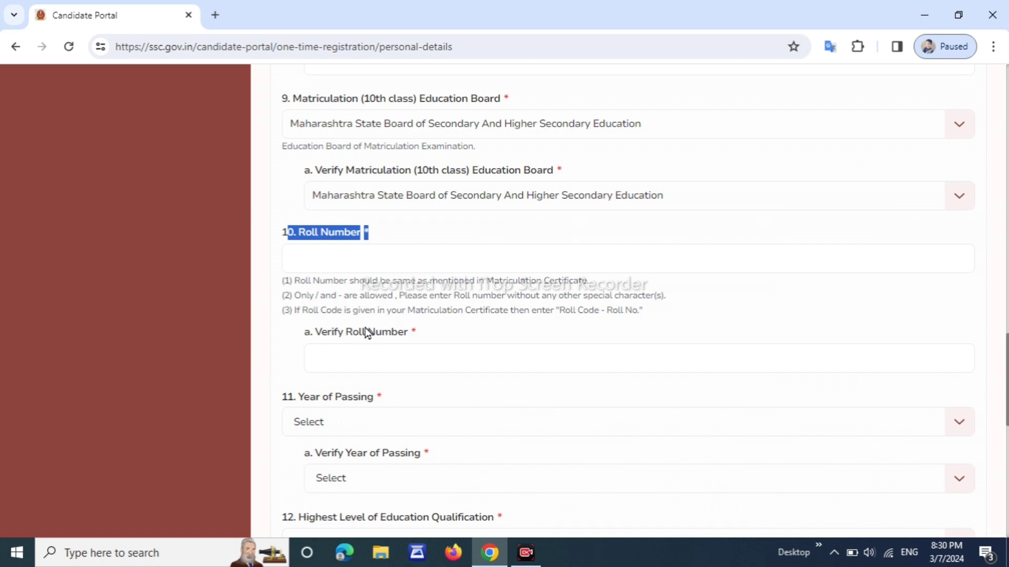
left_click_drag(316, 341, 404, 335)
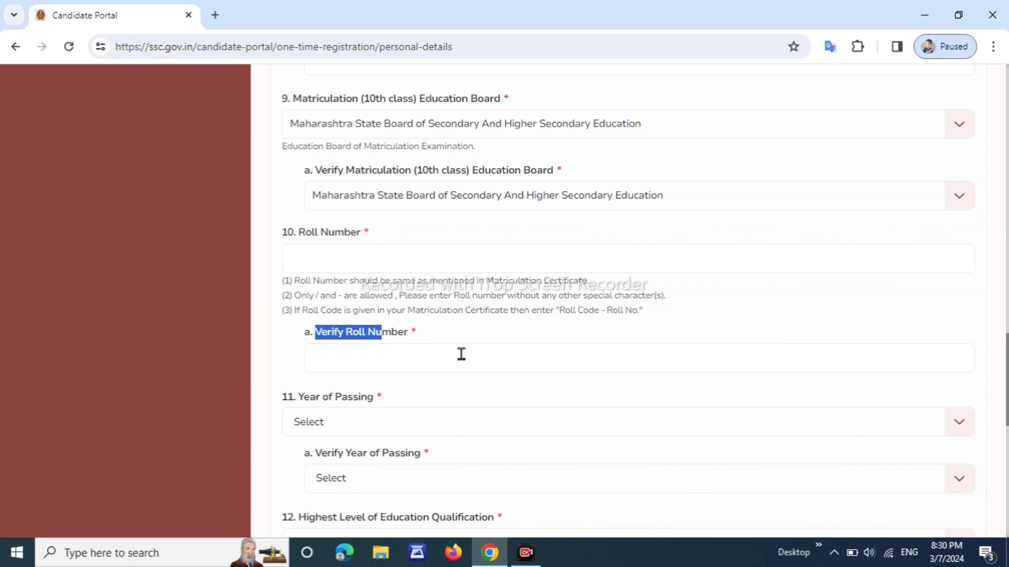
Set both Year of Passing and Verify Year of Passing to 2014
scroll(461, 353, "down", 5)
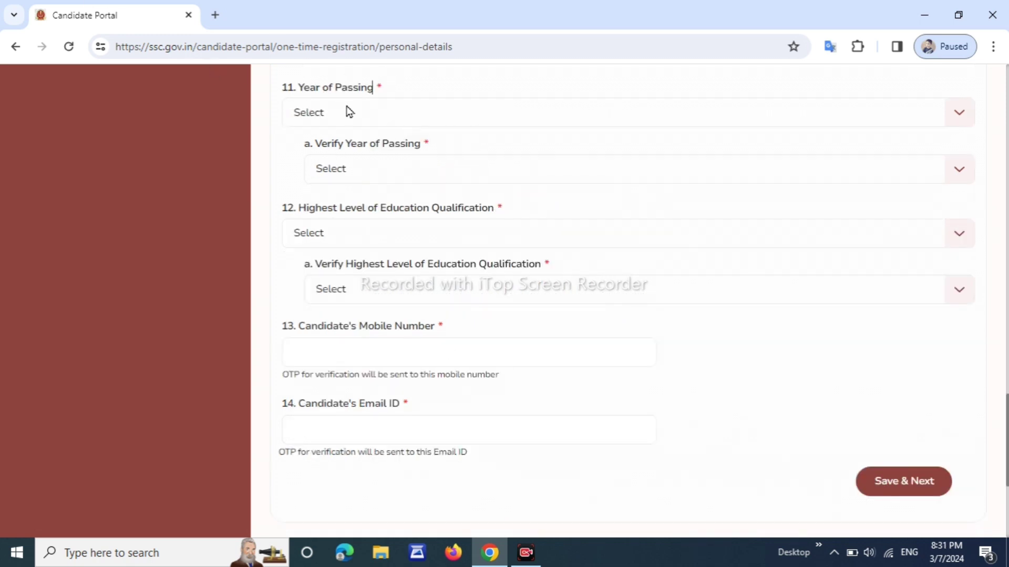
left_click(341, 120)
scroll(343, 247, "down", 3)
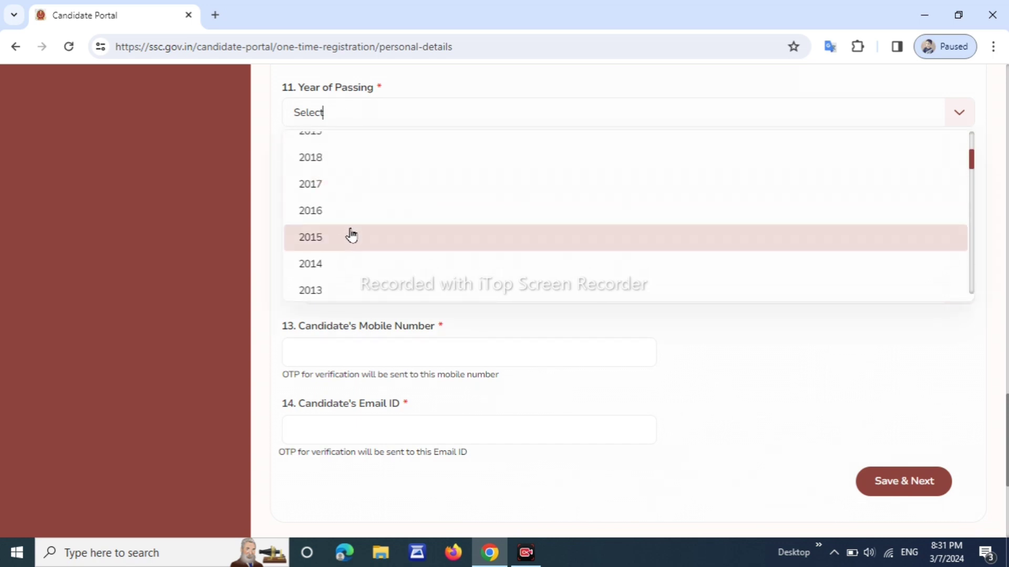
left_click(356, 266)
left_click_drag(332, 143, 385, 176)
left_click(423, 181)
scroll(419, 254, "down", 2)
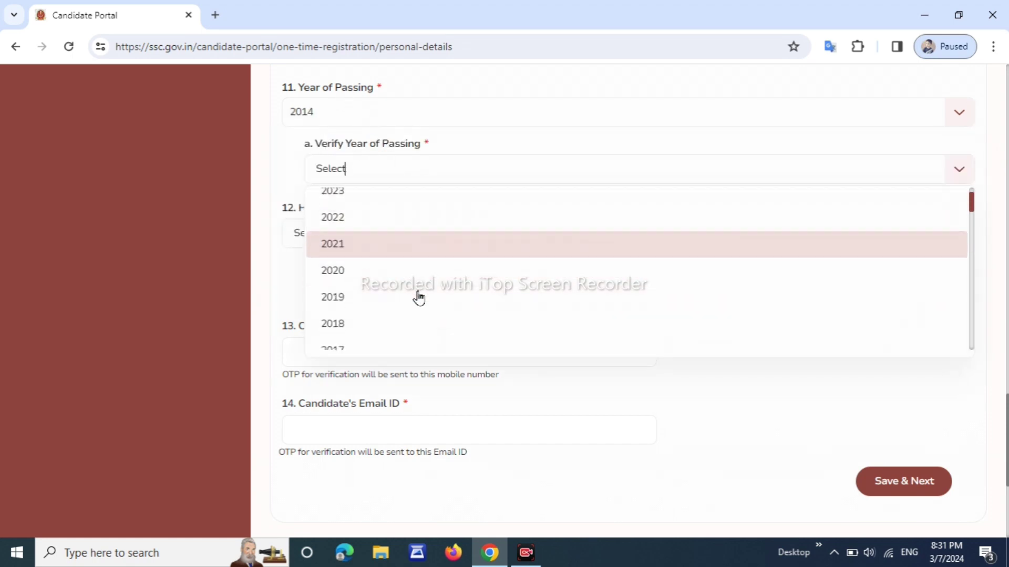
scroll(399, 316, "down", 3)
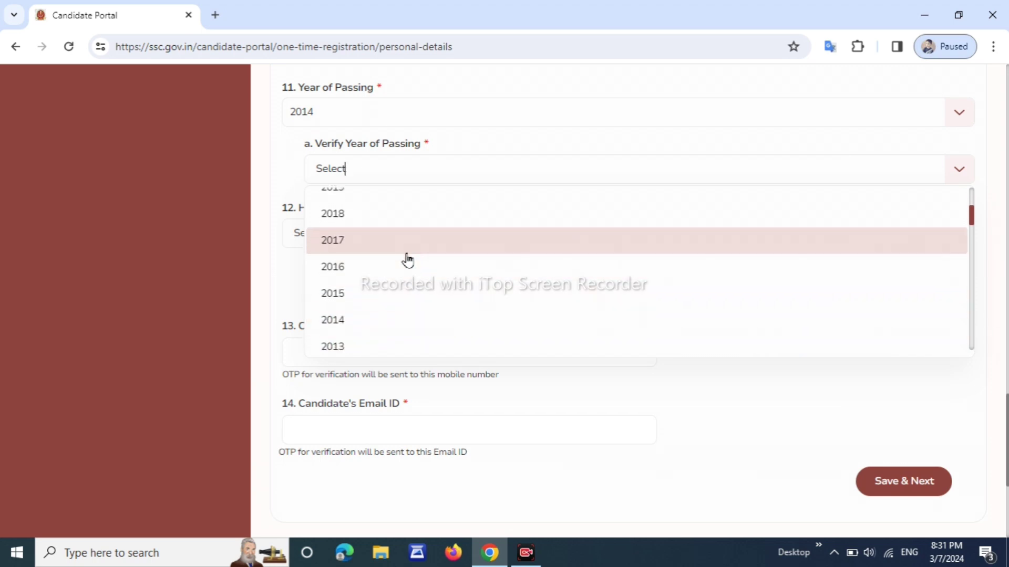
left_click(407, 317)
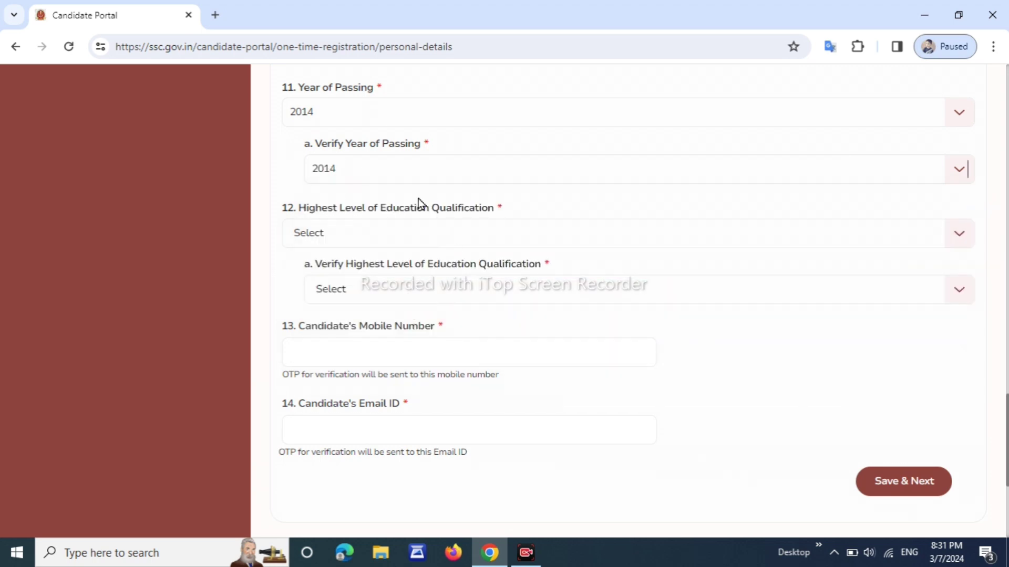
Set the Highest Level of Education Qualification and its verification field to Higher Secondary (10+2)
left_click(338, 234)
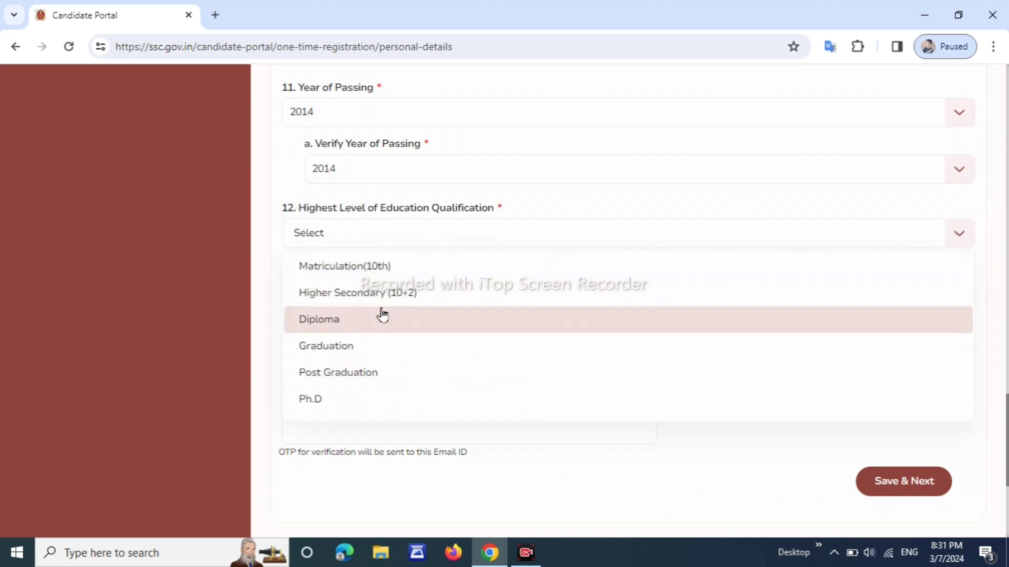
left_click(409, 300)
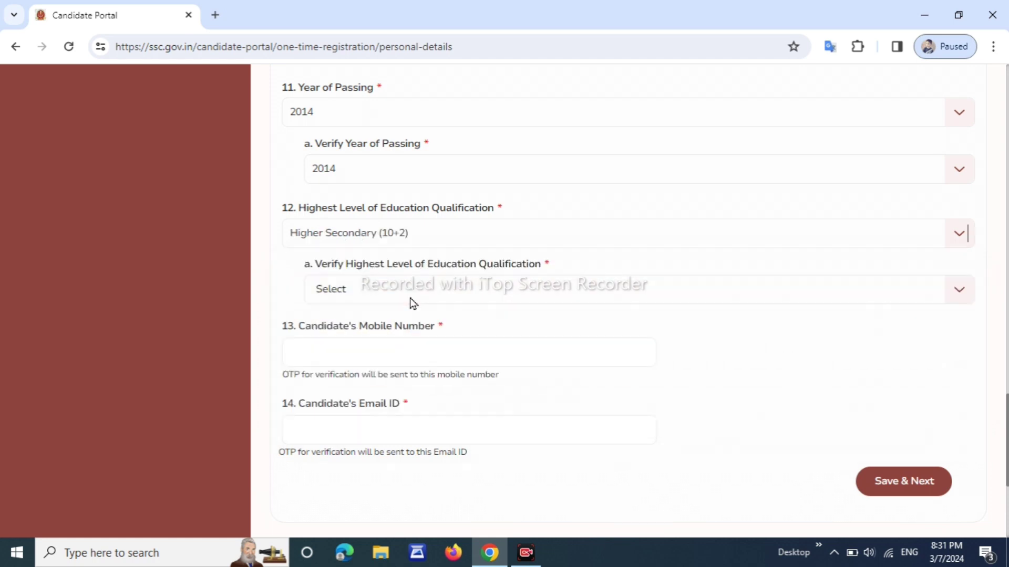
left_click_drag(327, 265, 461, 269)
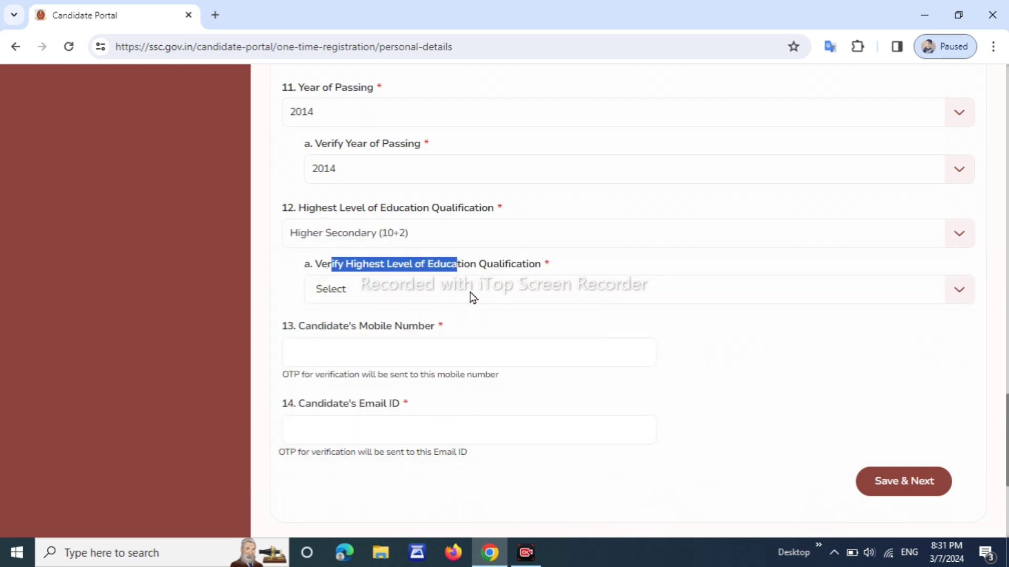
left_click(465, 294)
left_click(411, 352)
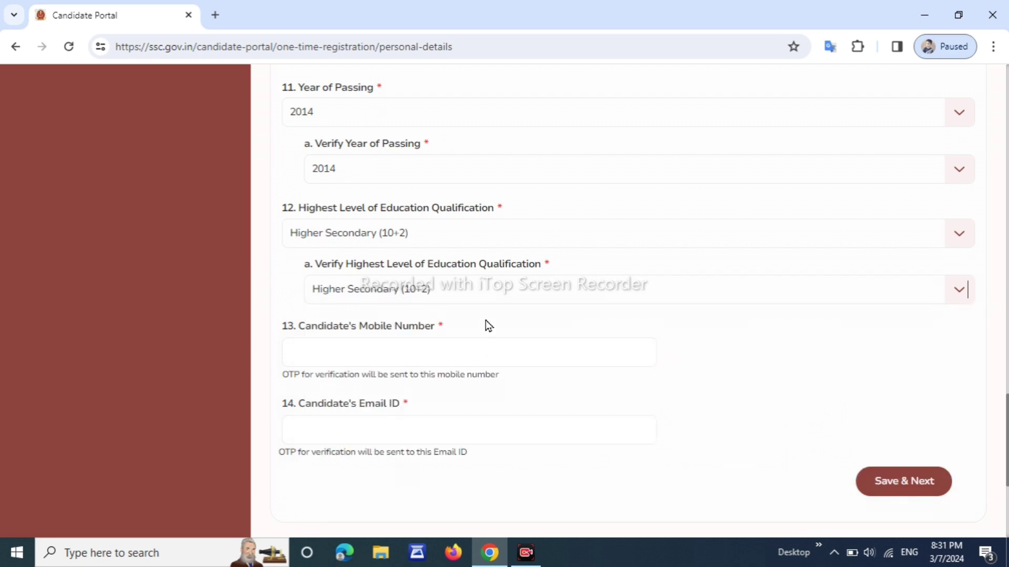
Examine the Candidate's Mobile Number and Candidate's Email ID fields
scroll(482, 326, "down", 1)
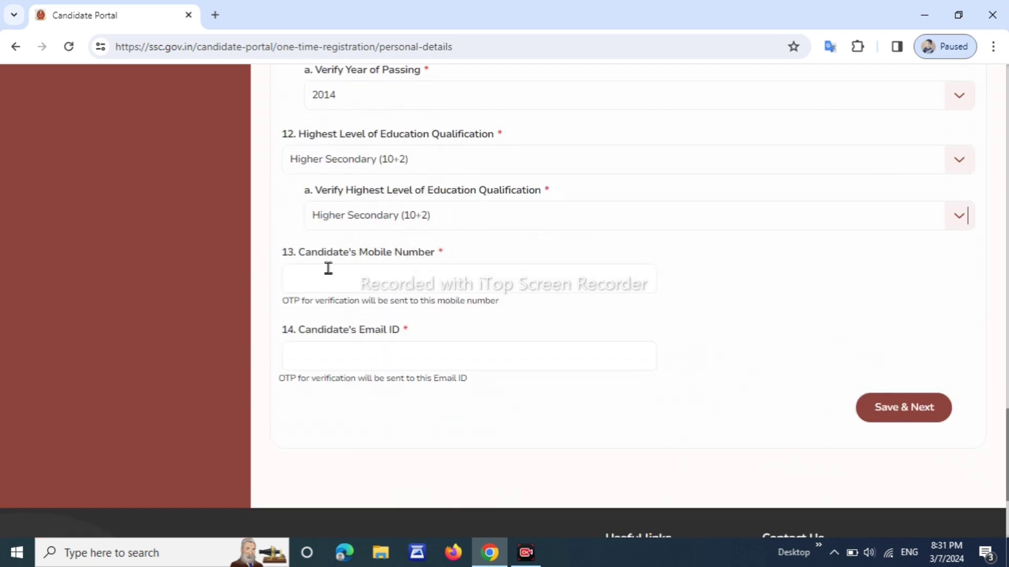
left_click_drag(316, 257, 443, 256)
left_click(442, 253)
left_click_drag(311, 332, 282, 331)
left_click(433, 333)
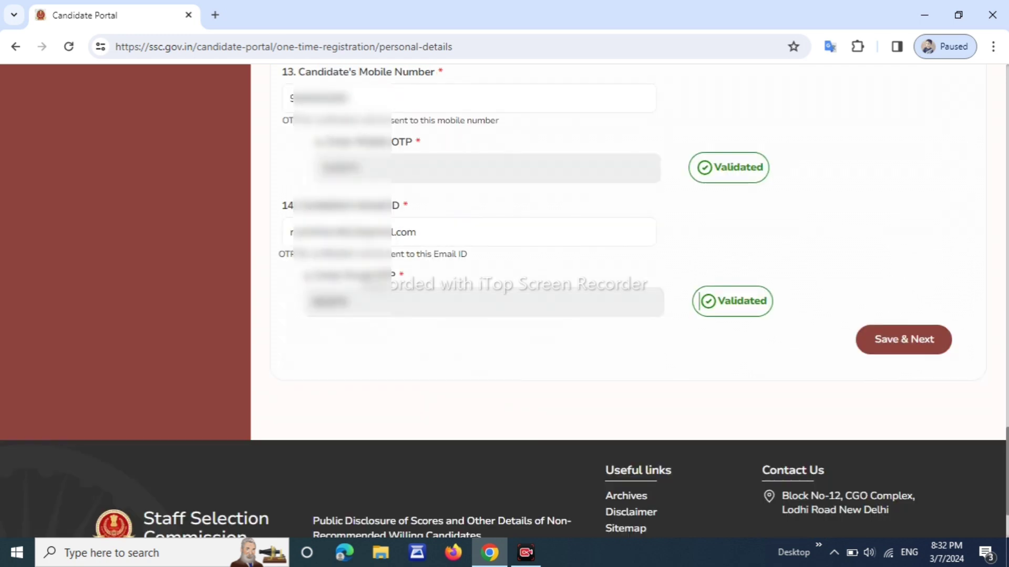
Save the completed personal details and continue past the registration number page to the candidate sign-in form
left_click(905, 341)
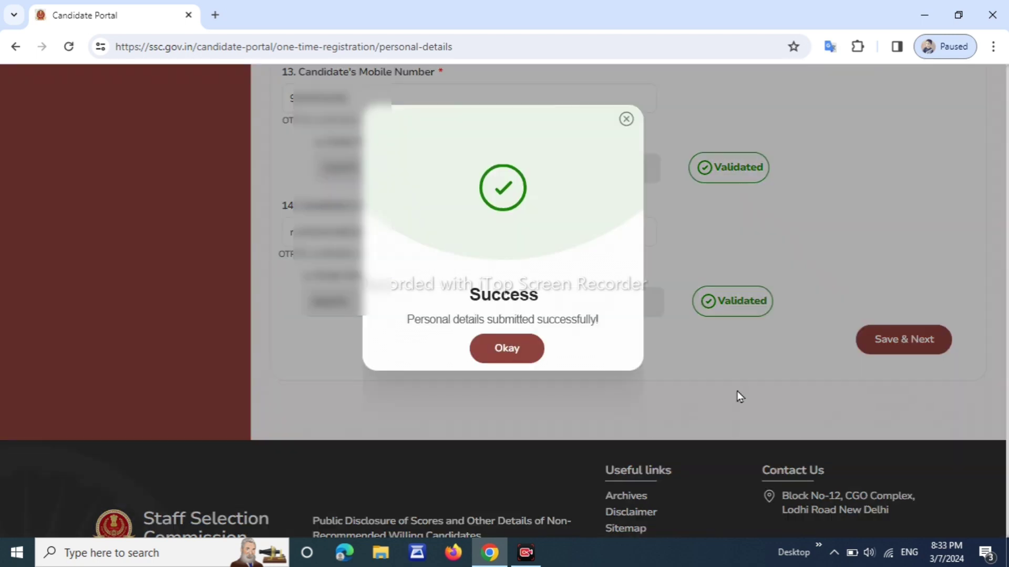
left_click(510, 355)
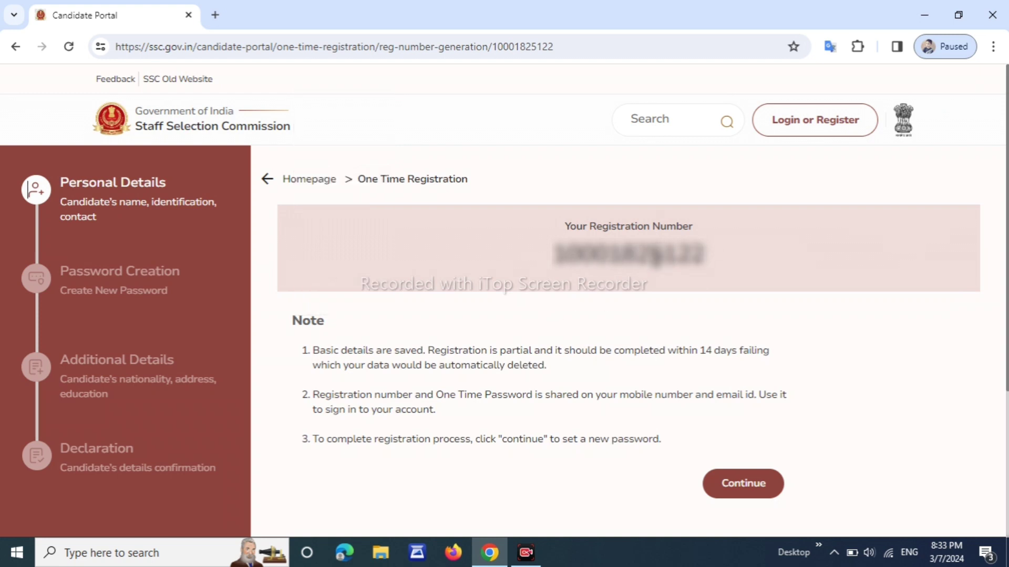
double_click(628, 254)
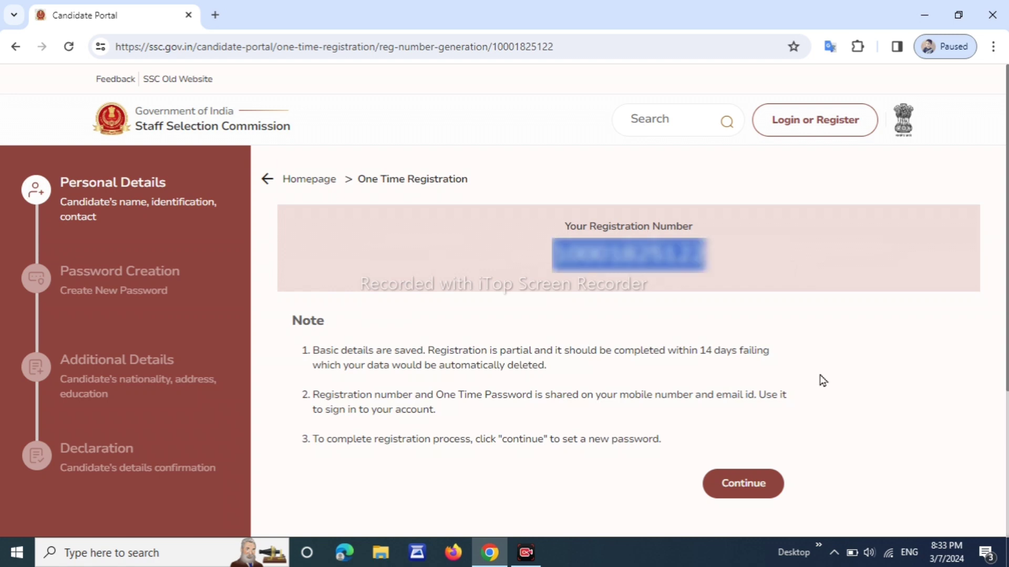
left_click(743, 484)
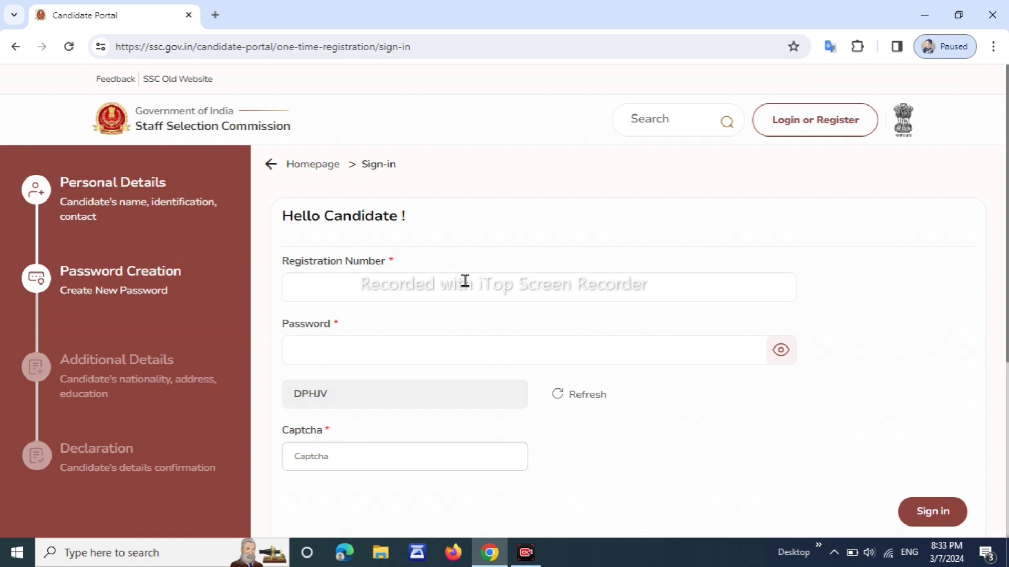
Examine the Registration Number and Password fields of the sign-in form
left_click(465, 281)
scroll(391, 173, "down", 2)
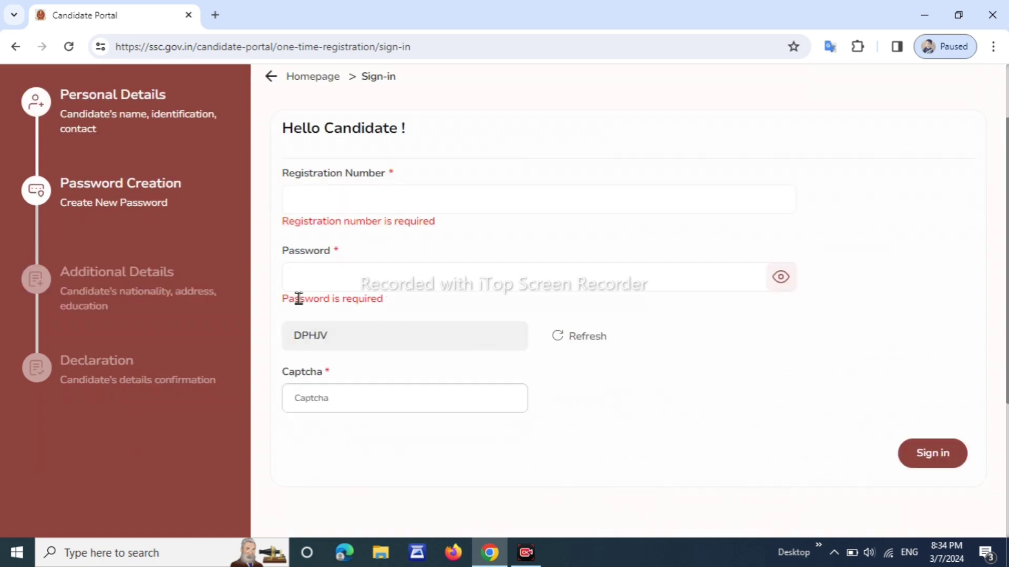
scroll(294, 299, "up", 2)
scroll(325, 259, "down", 2)
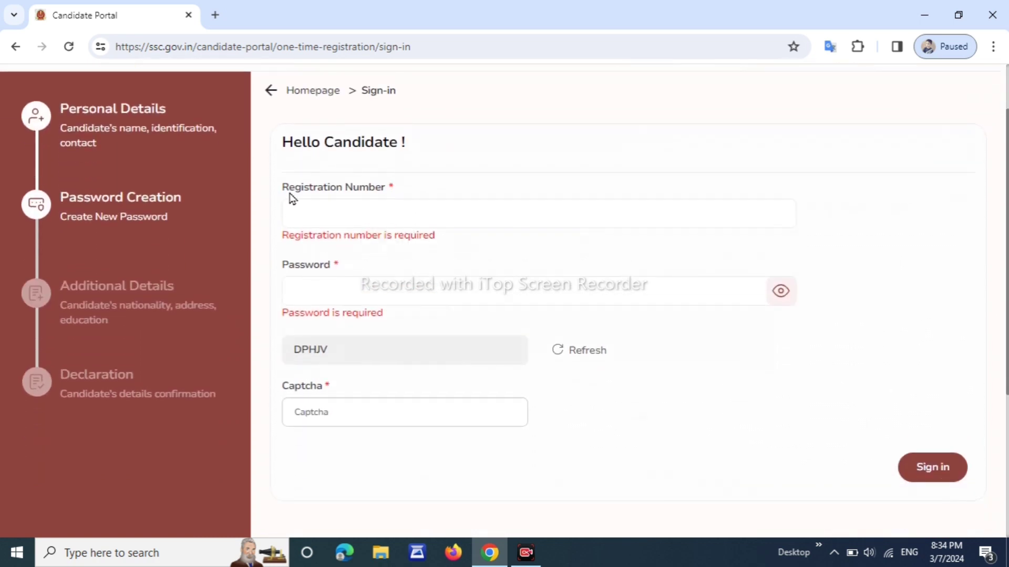
left_click_drag(289, 194, 439, 192)
left_click(405, 198)
left_click_drag(289, 265, 393, 262)
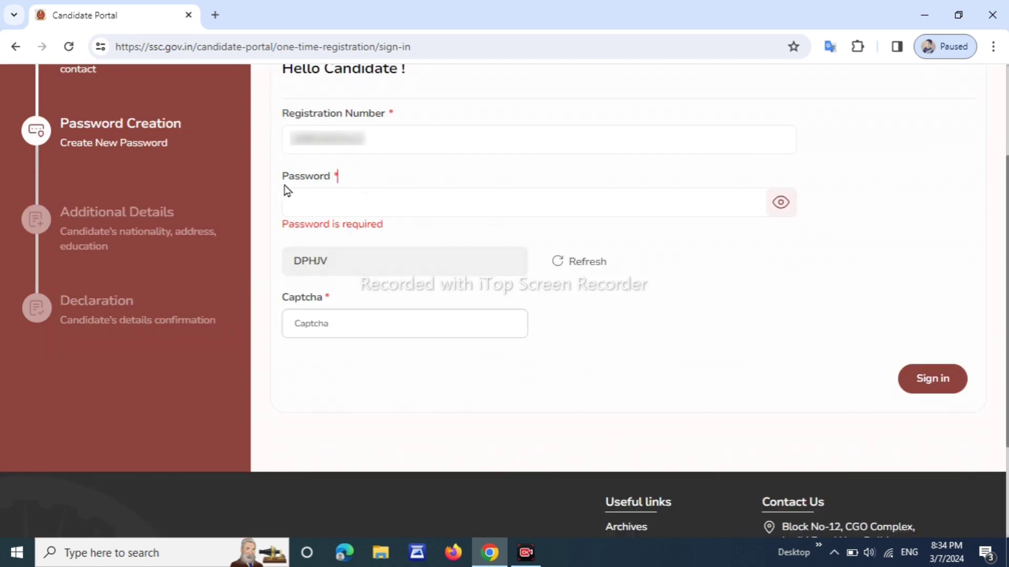
Fill in the captcha with the displayed code and sign in to the candidate account
left_click(391, 326)
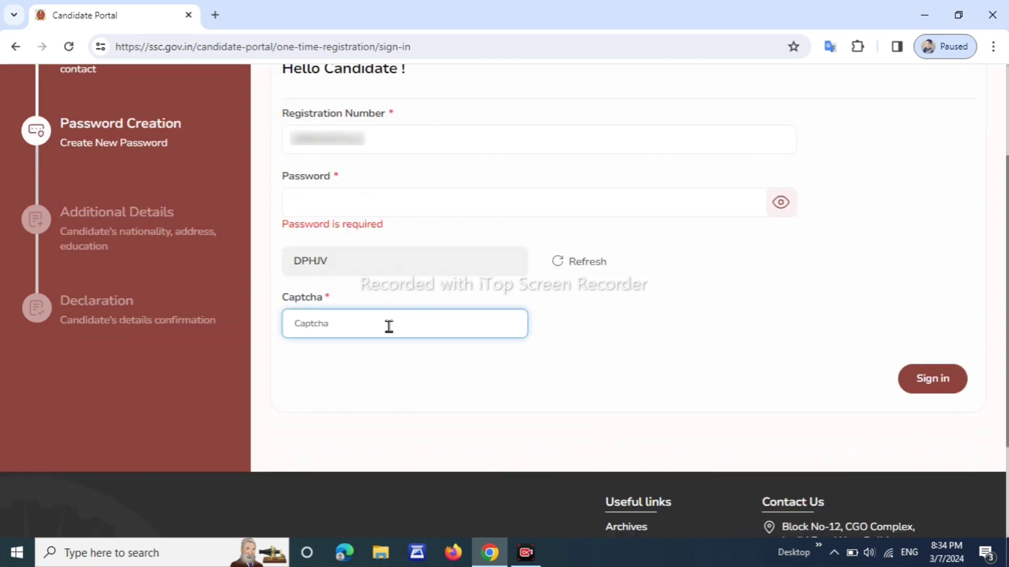
type("D")
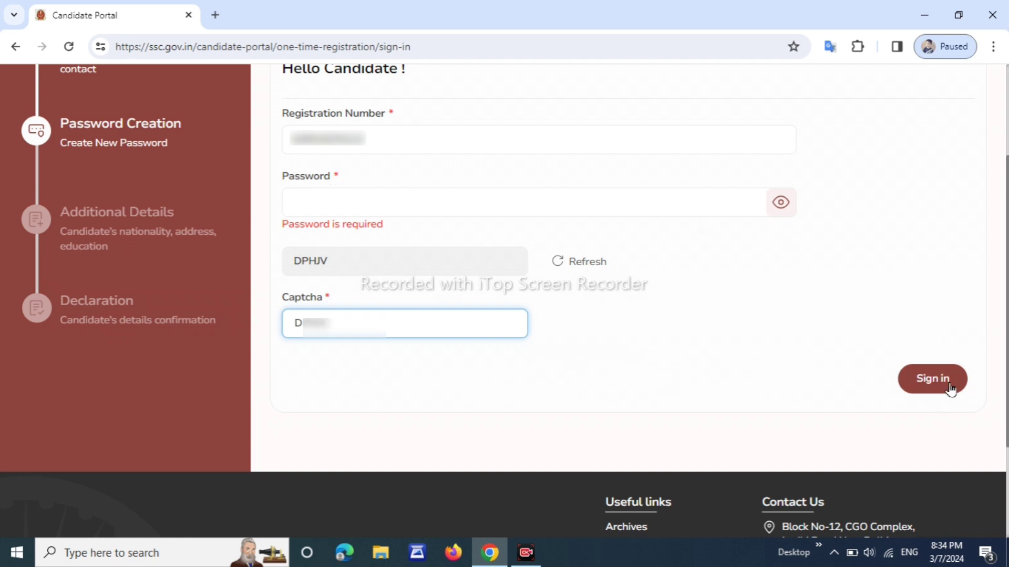
left_click(952, 386)
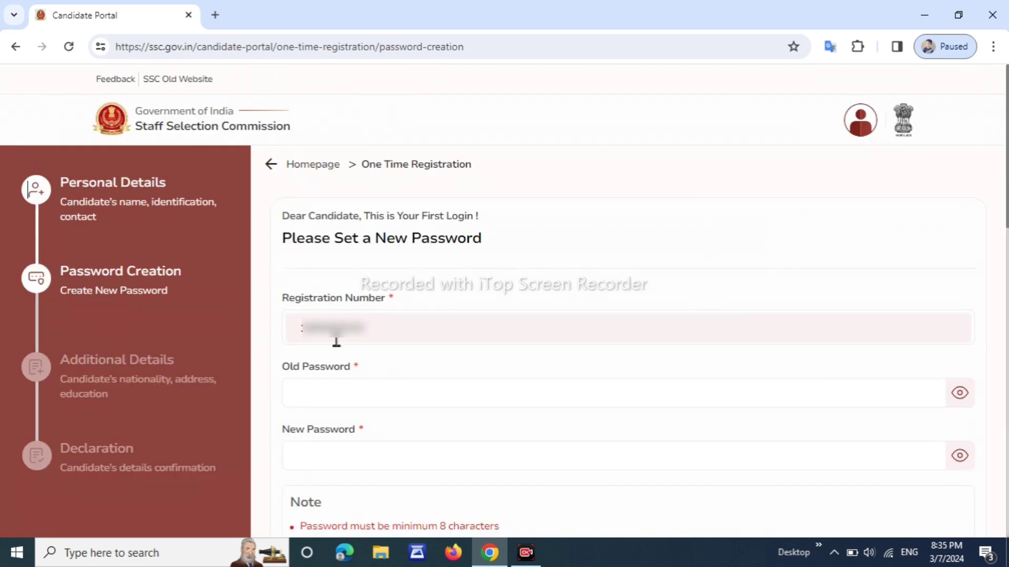
Examine the Old Password, New Password and Confirm Password fields and the password rules in the note
left_click_drag(290, 367, 359, 369)
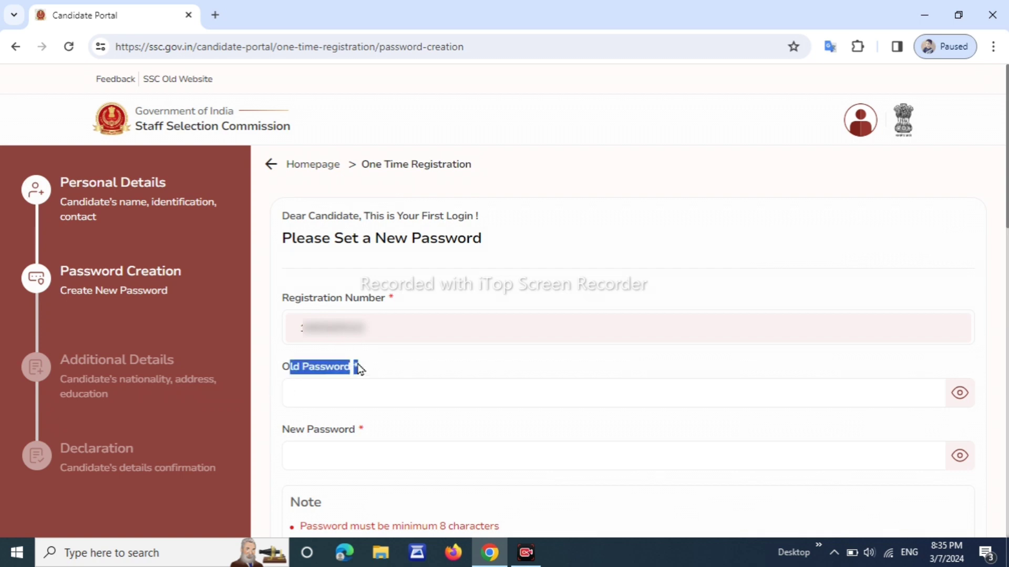
scroll(432, 383, "down", 5)
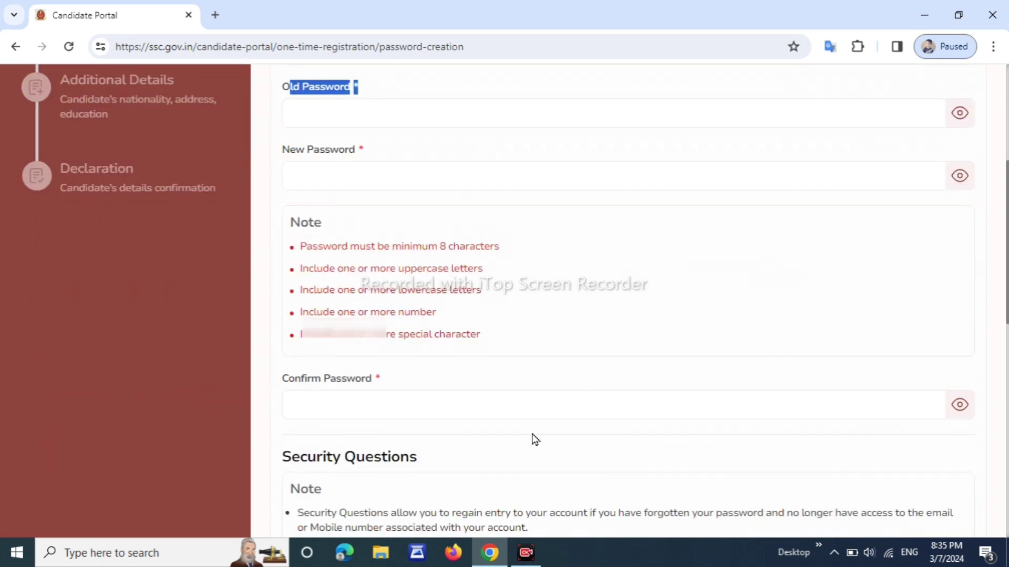
left_click(349, 186)
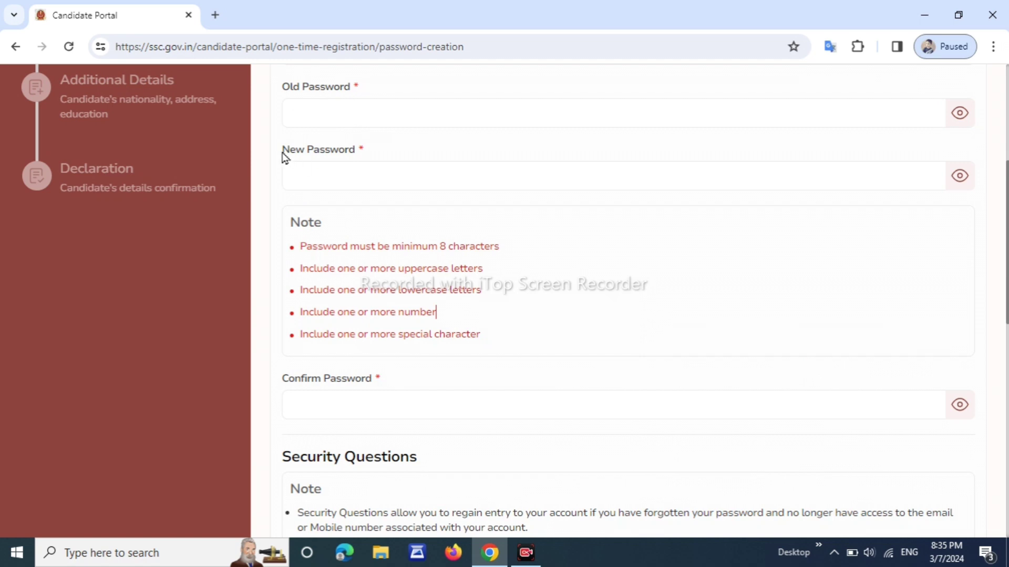
left_click_drag(283, 153, 356, 154)
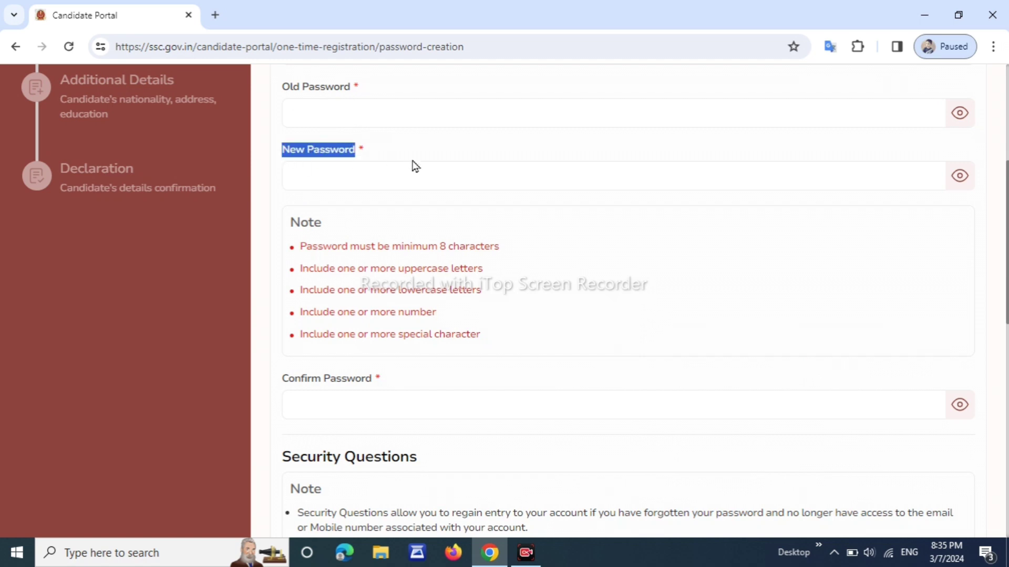
left_click(285, 377)
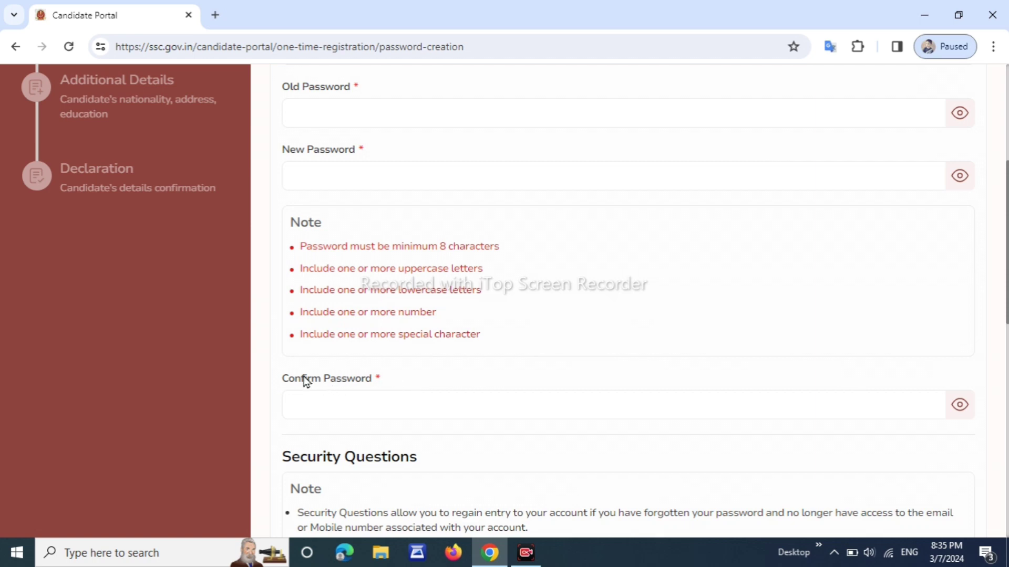
left_click_drag(301, 378, 366, 379)
left_click_drag(428, 246, 471, 241)
left_click_drag(404, 262, 452, 334)
left_click(529, 330)
Set Security Question 1 to "What city were you born in?"
scroll(448, 324, "down", 4)
scroll(421, 317, "down", 1)
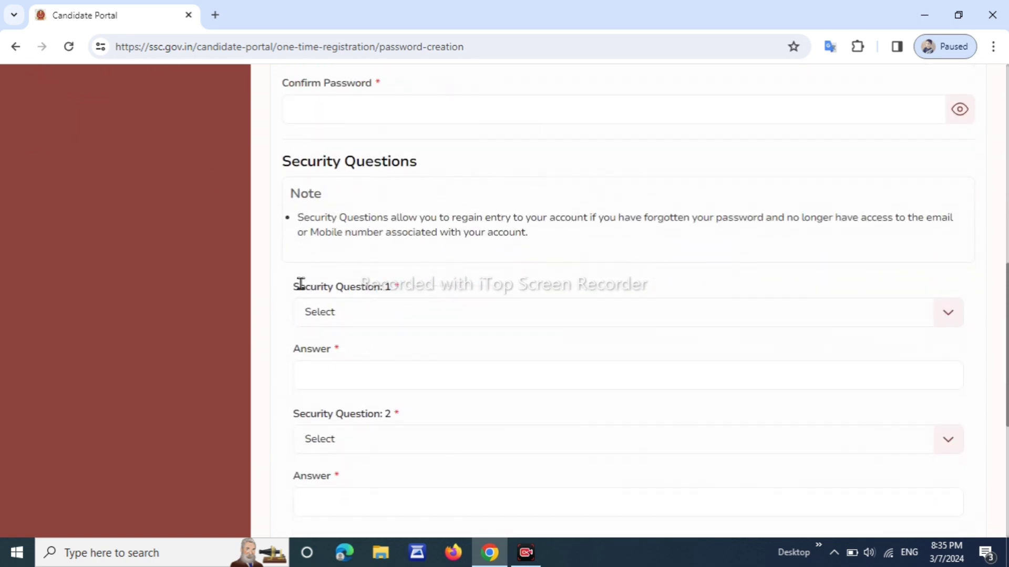
left_click_drag(299, 285, 378, 287)
left_click(439, 316)
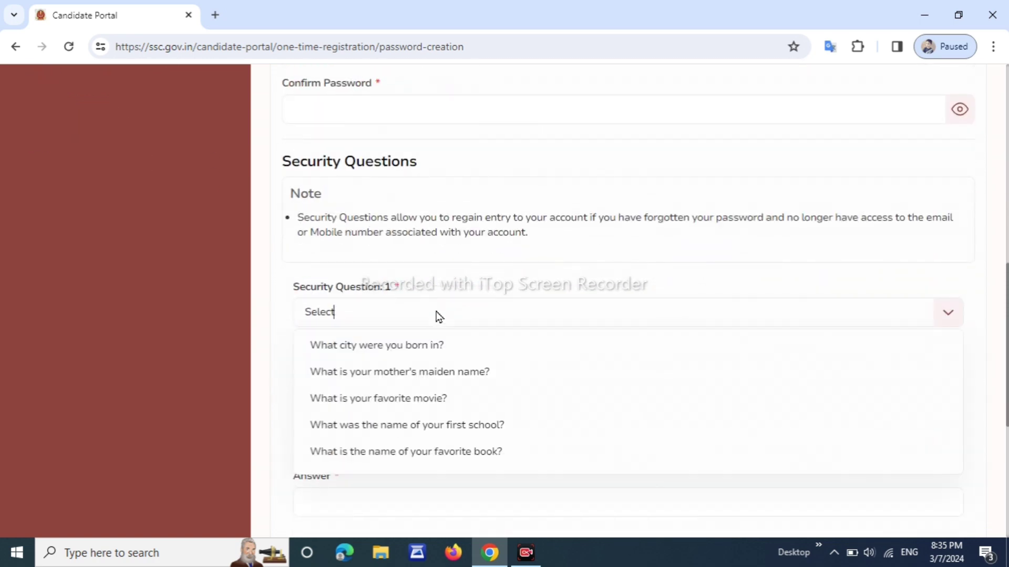
left_click(424, 346)
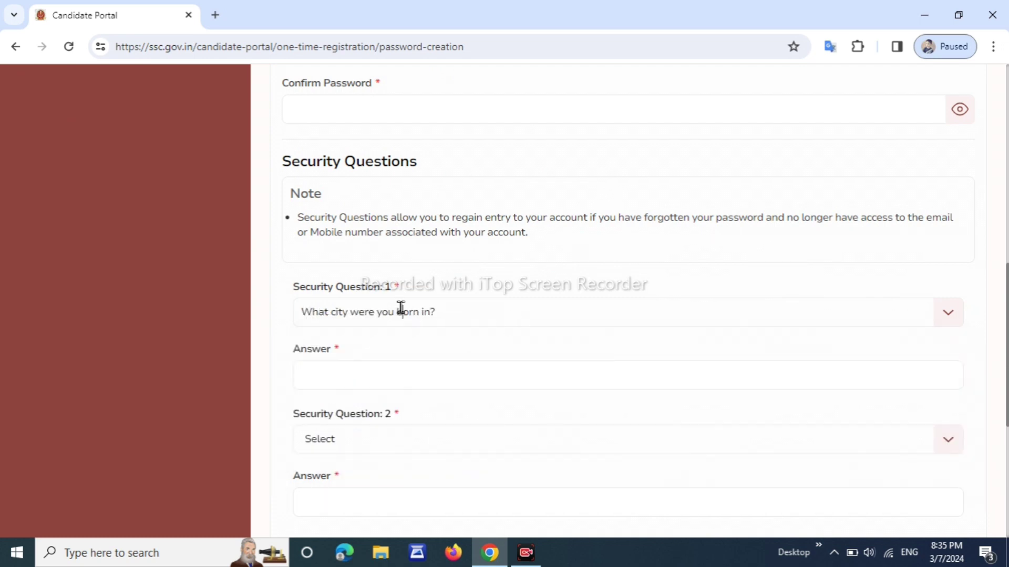
Keep "What city were you born in?" as Security Question 1 and set Security Question 2 to "What is your favorite movie?"
left_click(401, 310)
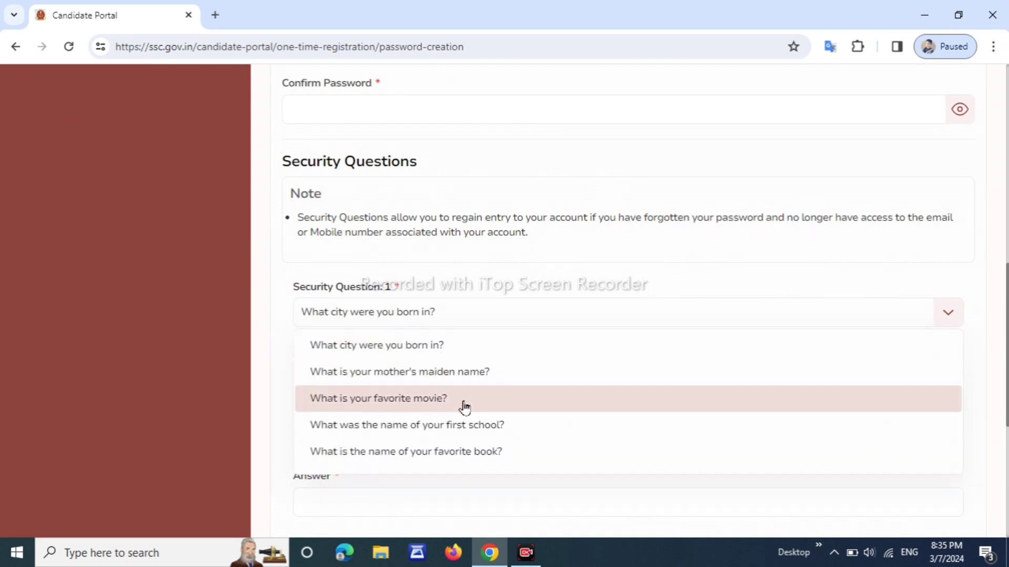
left_click(436, 352)
scroll(410, 338, "down", 1)
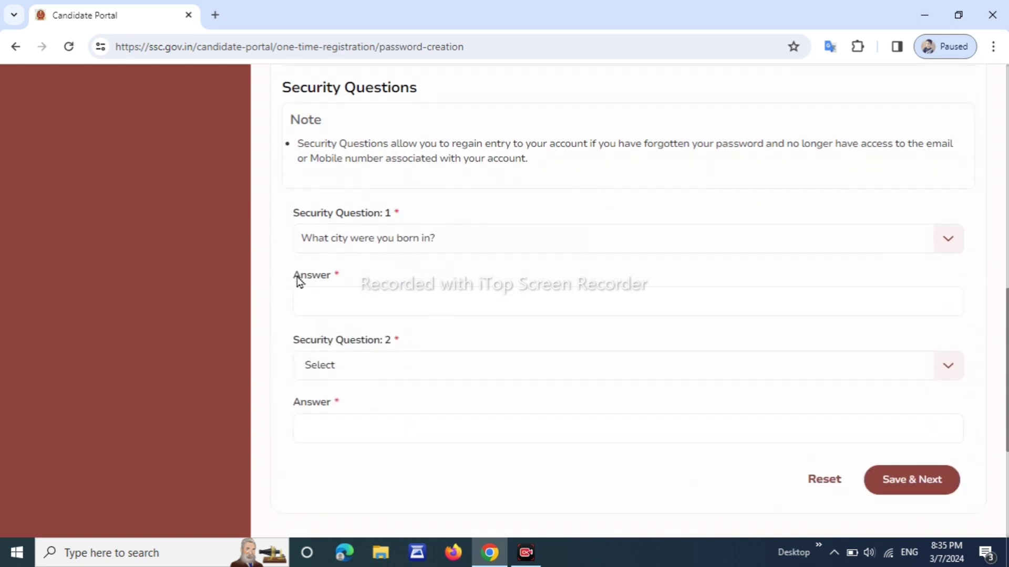
left_click_drag(297, 278, 326, 297)
scroll(372, 327, "down", 1)
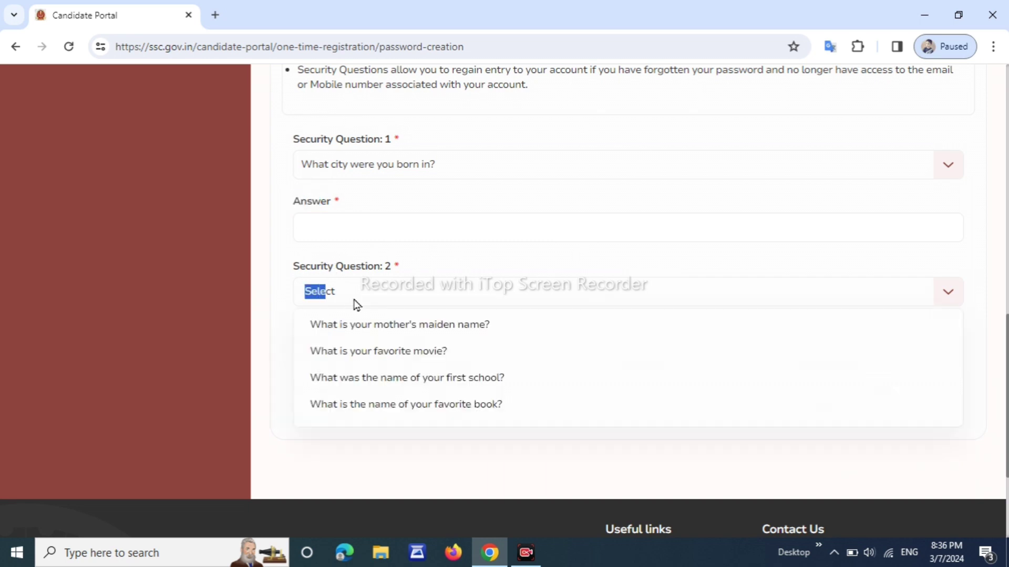
left_click(381, 352)
scroll(403, 338, "down", 1)
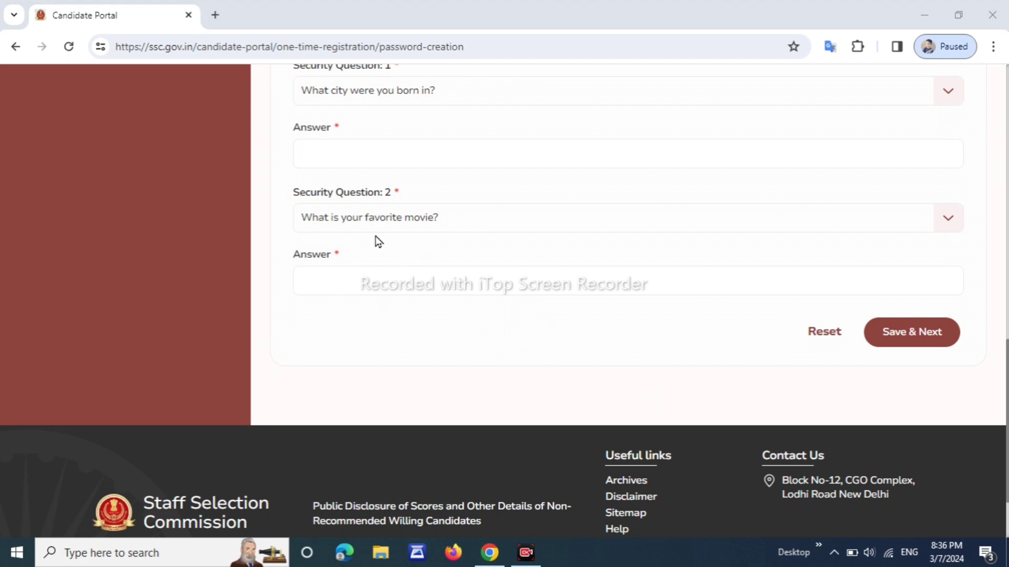
Save the password creation form with its security answers and acknowledge the confirmation message
double_click(295, 253)
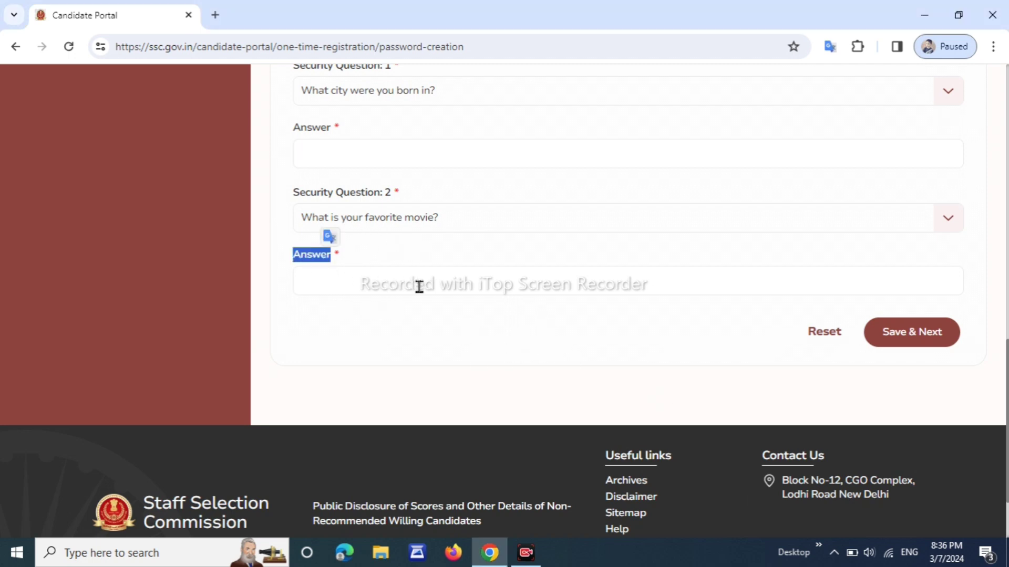
left_click(411, 326)
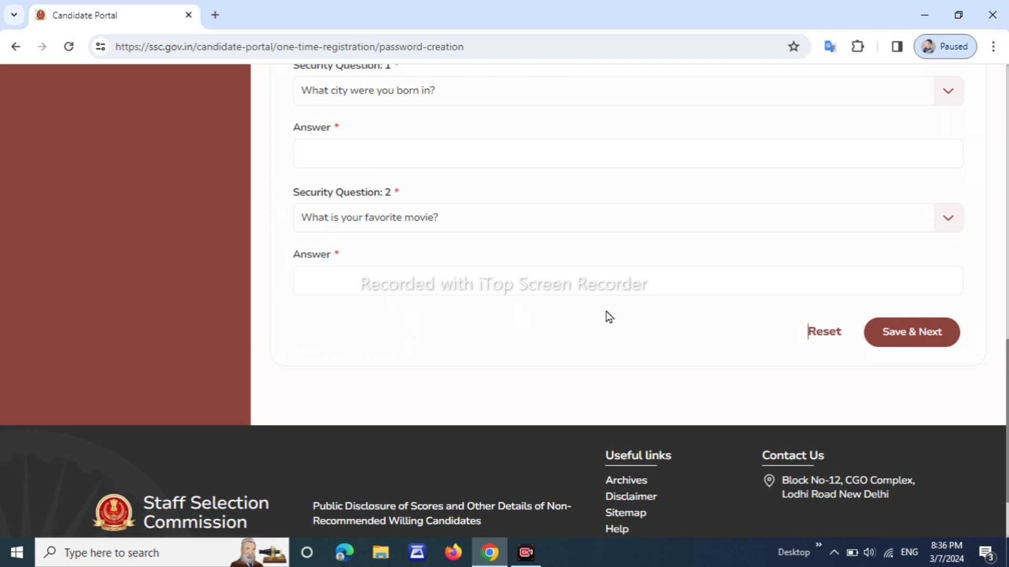
left_click(914, 332)
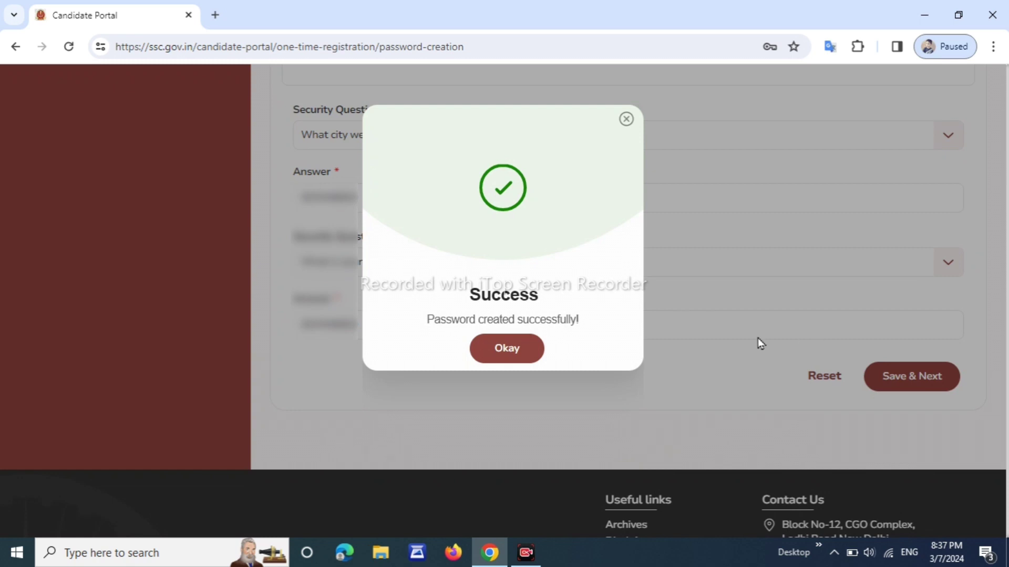
left_click(507, 357)
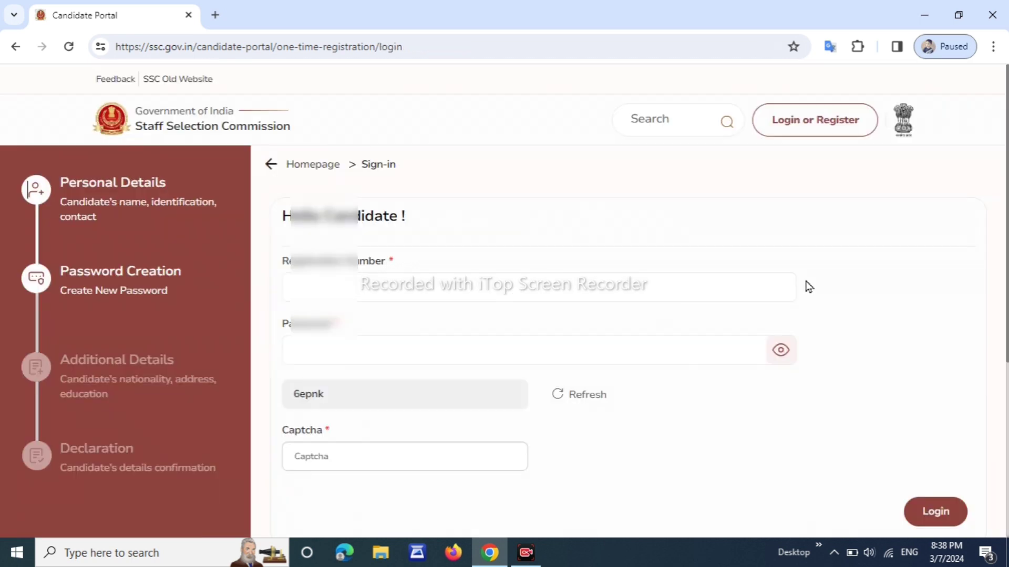
Complete the registration number, password and displayed captcha code on the sign-in form and log in
left_click_drag(289, 261, 374, 263)
left_click(496, 264)
scroll(316, 257, "down", 1)
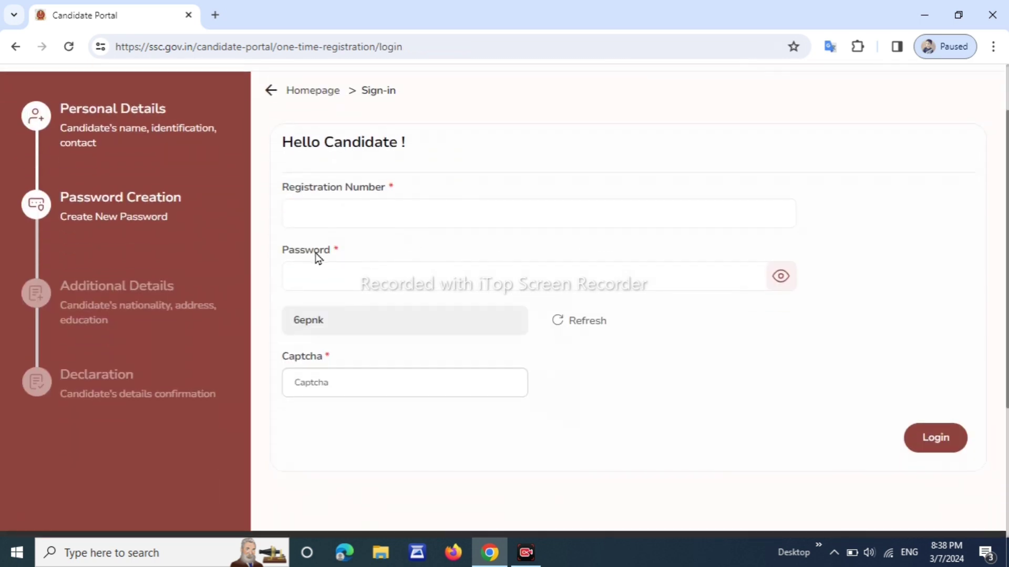
left_click_drag(286, 255, 398, 251)
left_click(362, 373)
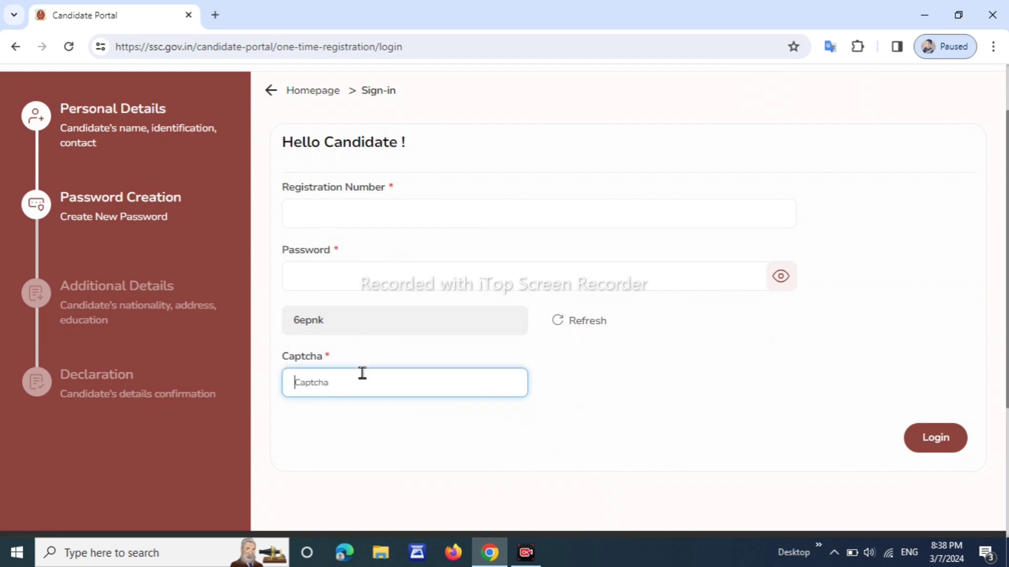
type("6eptcha")
left_click(943, 452)
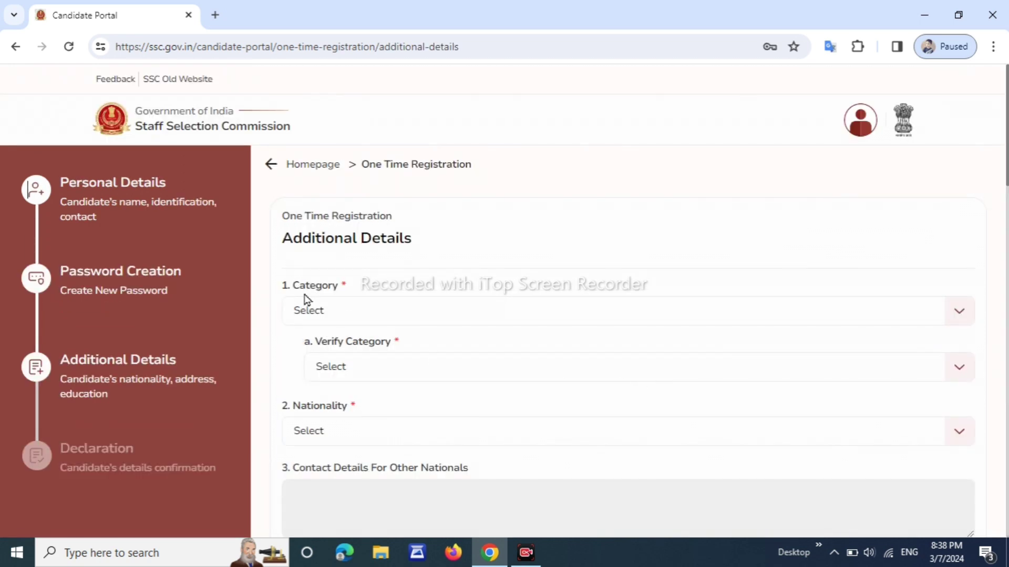
Set both Category and Verify Category to OBC in the Additional Details form
left_click_drag(294, 292, 348, 289)
left_click(399, 304)
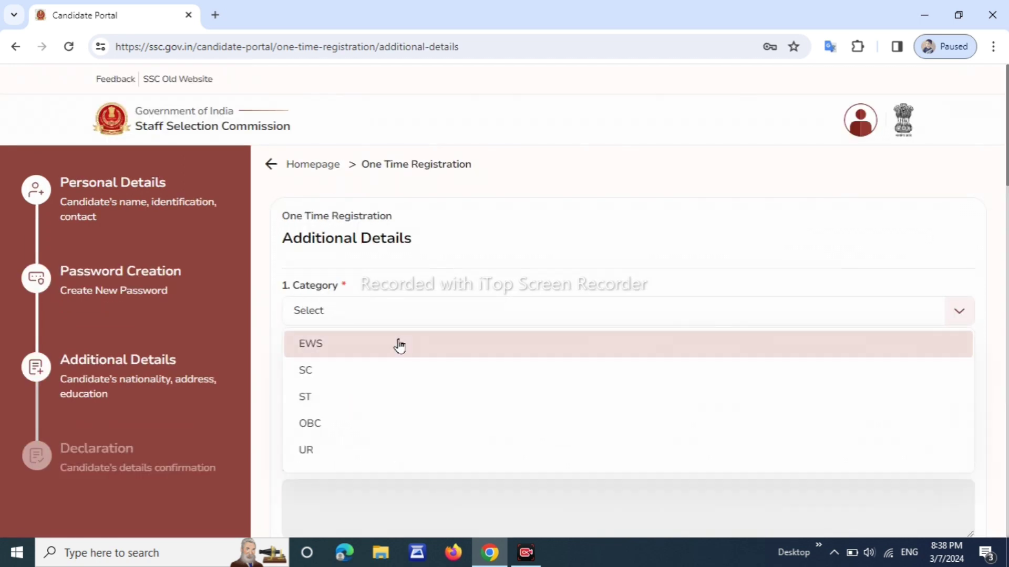
left_click(419, 428)
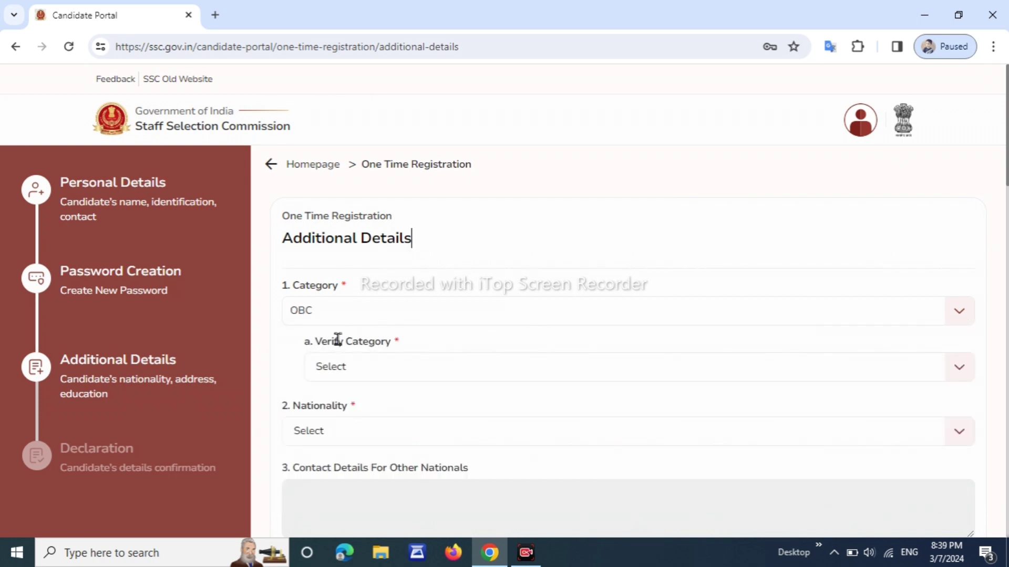
left_click_drag(314, 342, 462, 384)
left_click(478, 374)
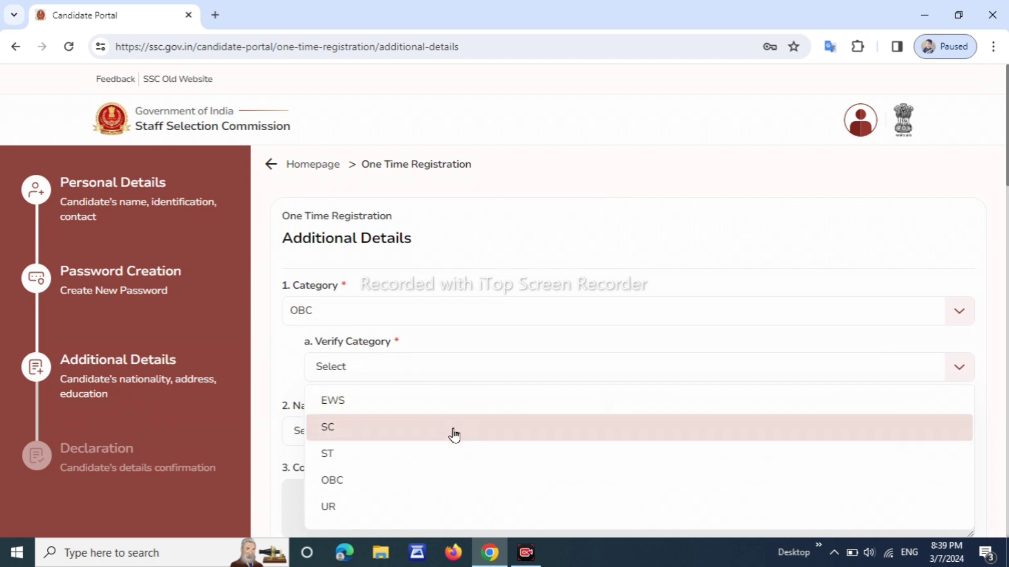
left_click(446, 483)
Set the Nationality to Citizen Of India
scroll(462, 393, "down", 2)
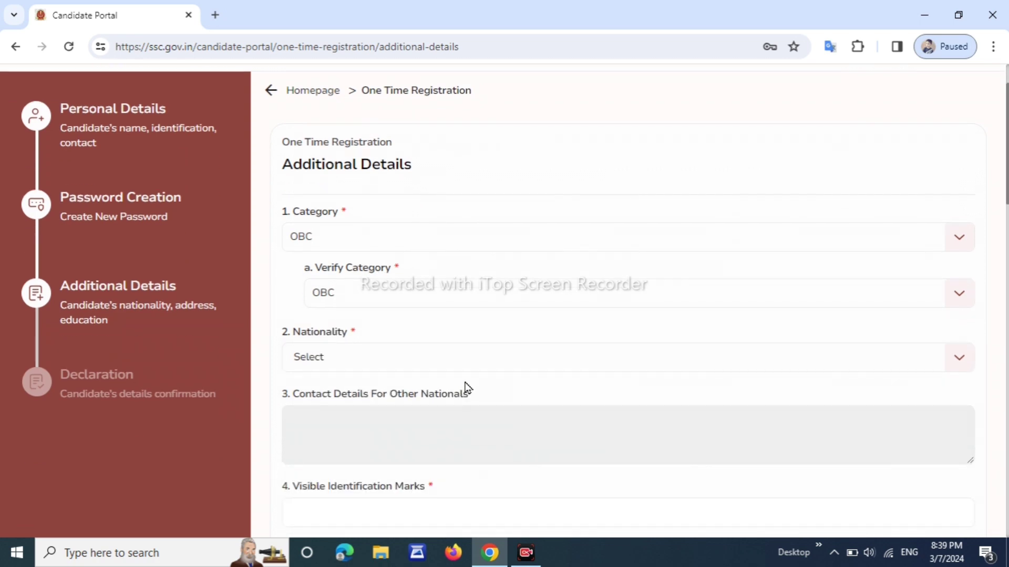
scroll(465, 389, "down", 2)
left_click(370, 294)
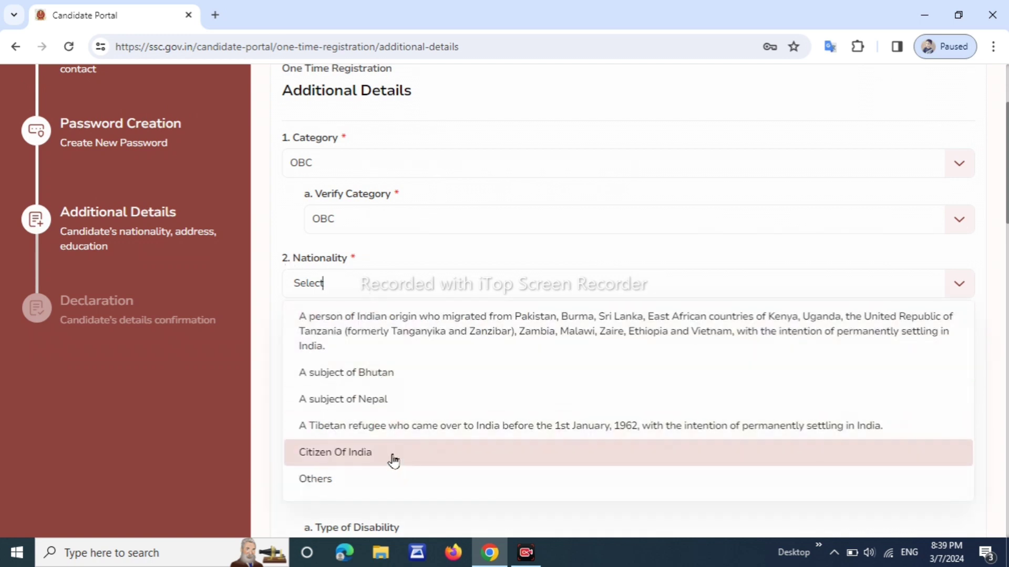
left_click(393, 460)
Enter "MOLE ON FACE" as the Visible Identification Marks
scroll(416, 329, "down", 2)
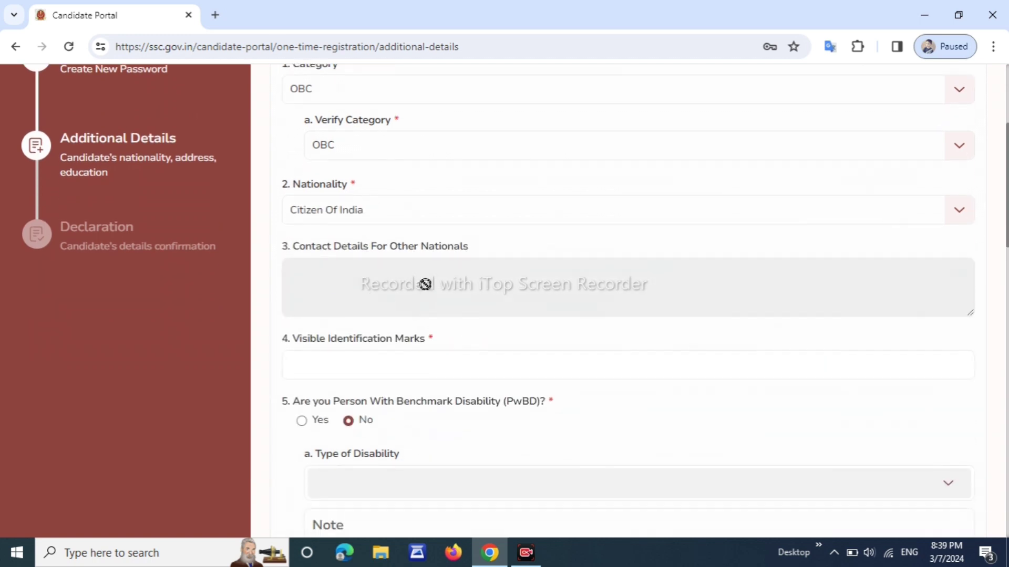
scroll(362, 335, "down", 4)
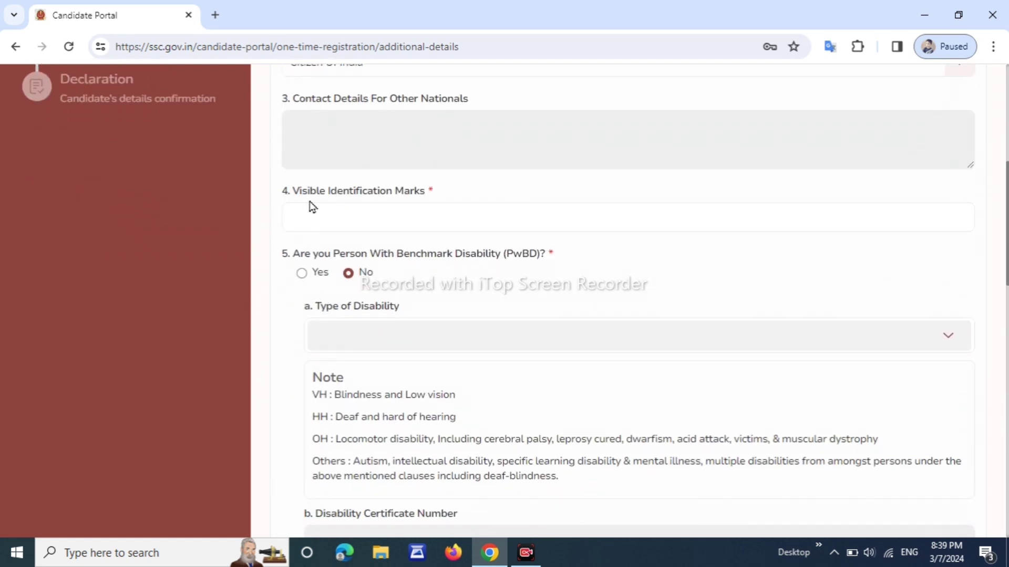
triple_click(442, 209)
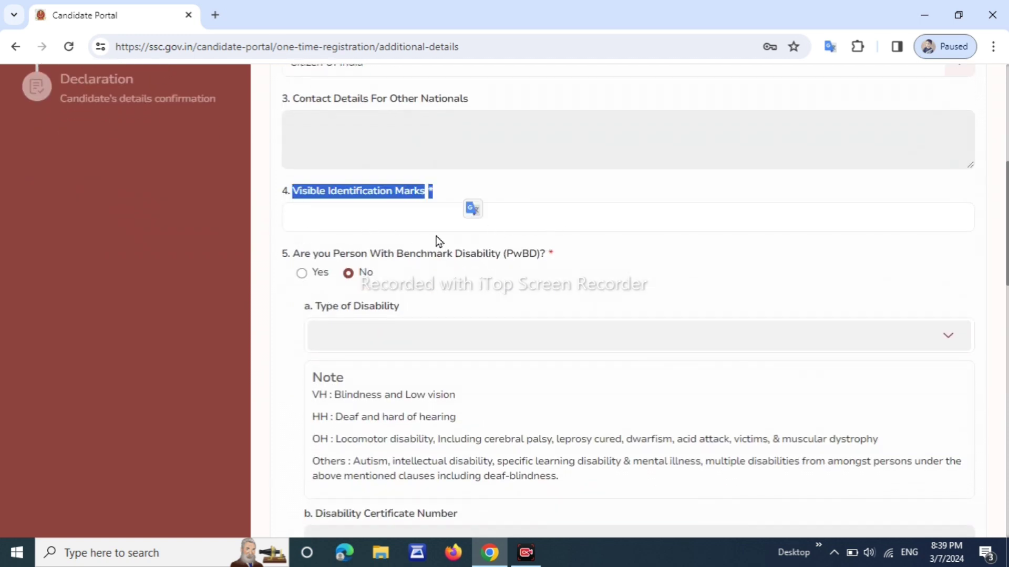
left_click(391, 224)
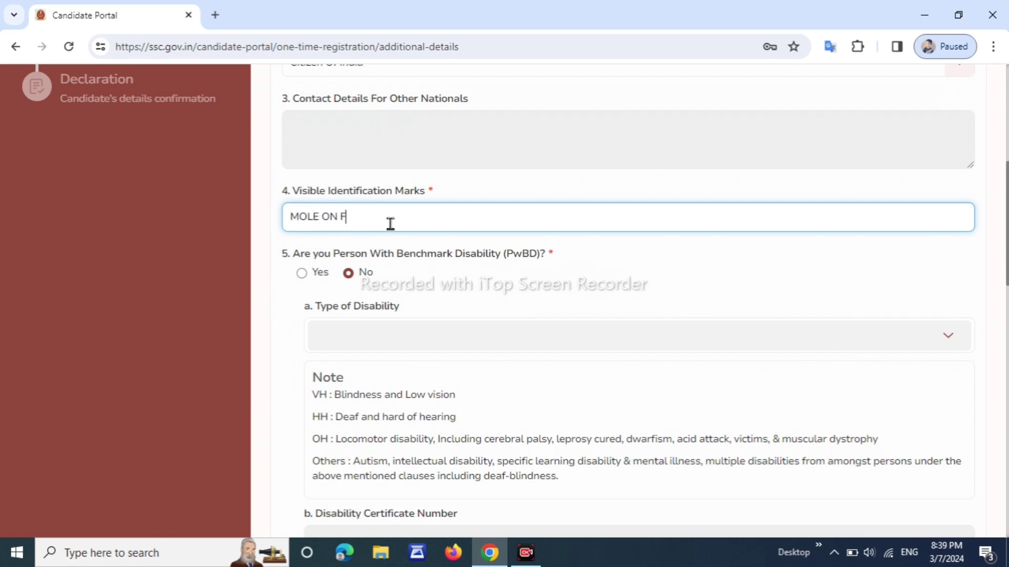
left_click(449, 255)
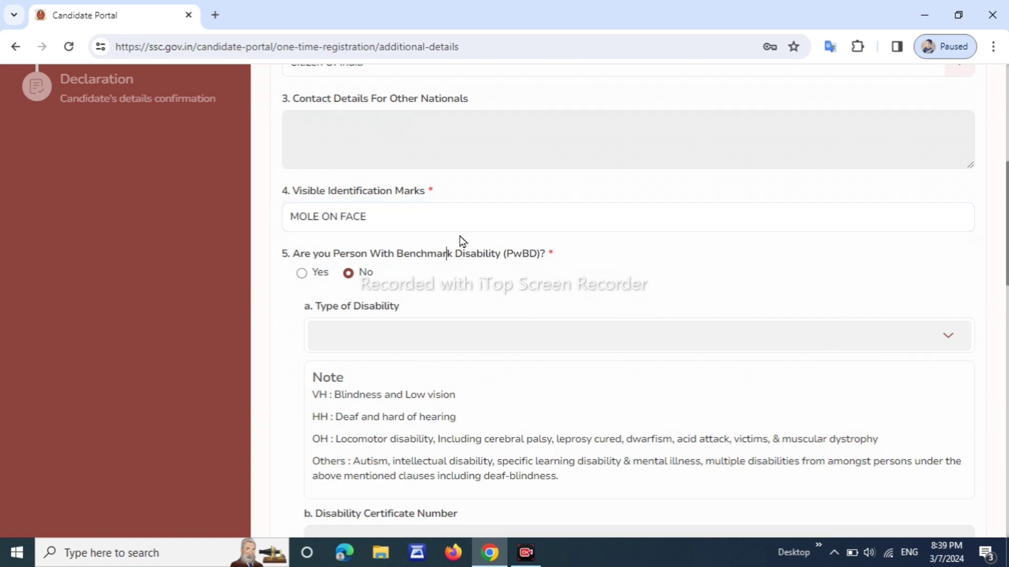
Answer Yes to the benchmark disability question to examine the disability type and certificate number fields, and return the answer to No
scroll(318, 235, "down", 1)
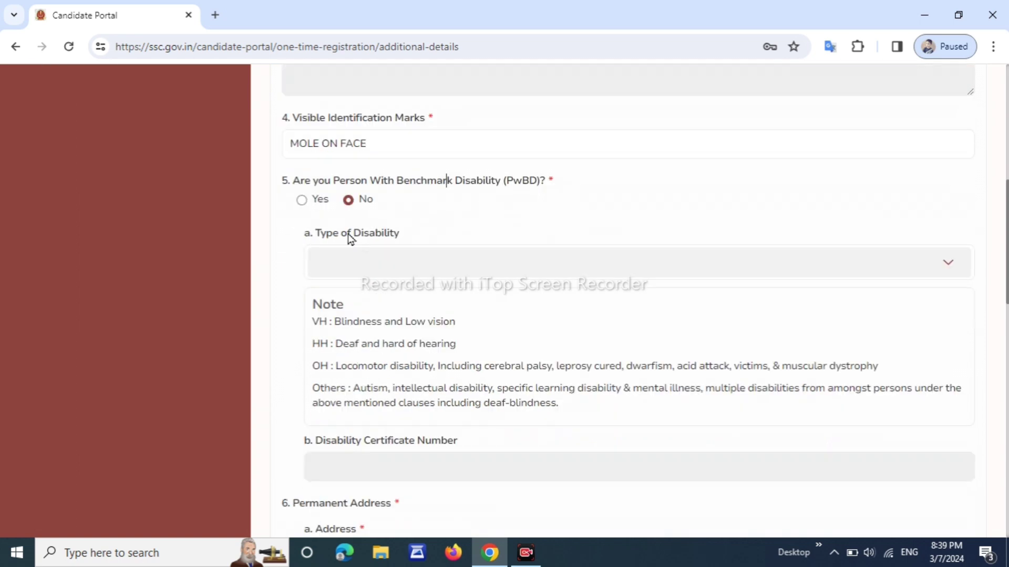
left_click_drag(295, 178, 490, 188)
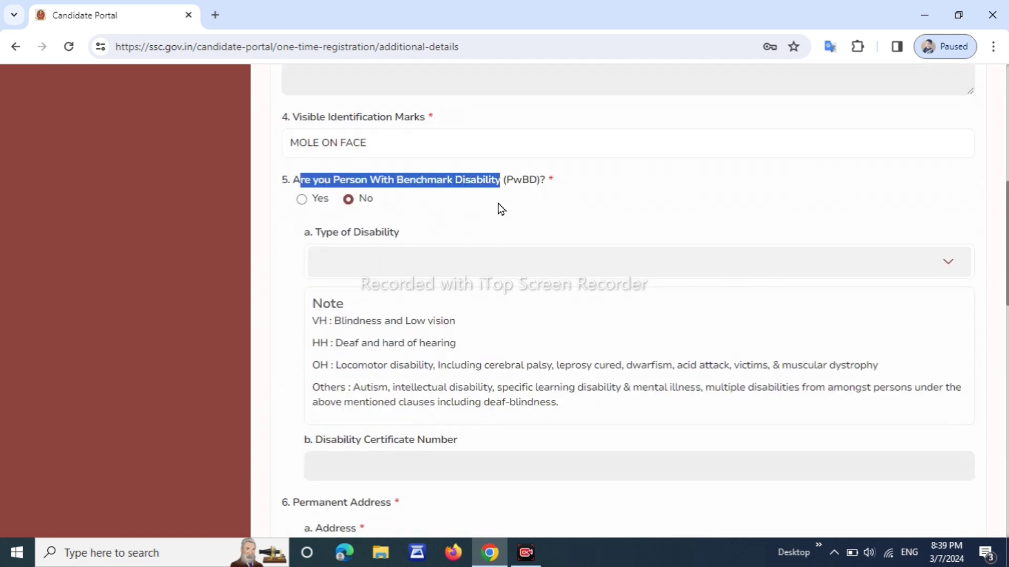
left_click(302, 200)
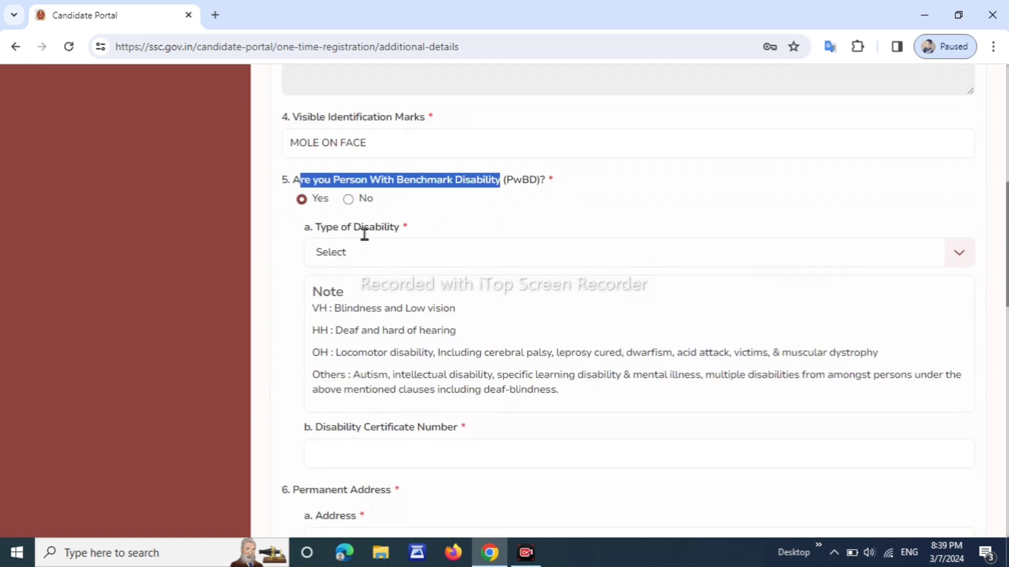
left_click(374, 251)
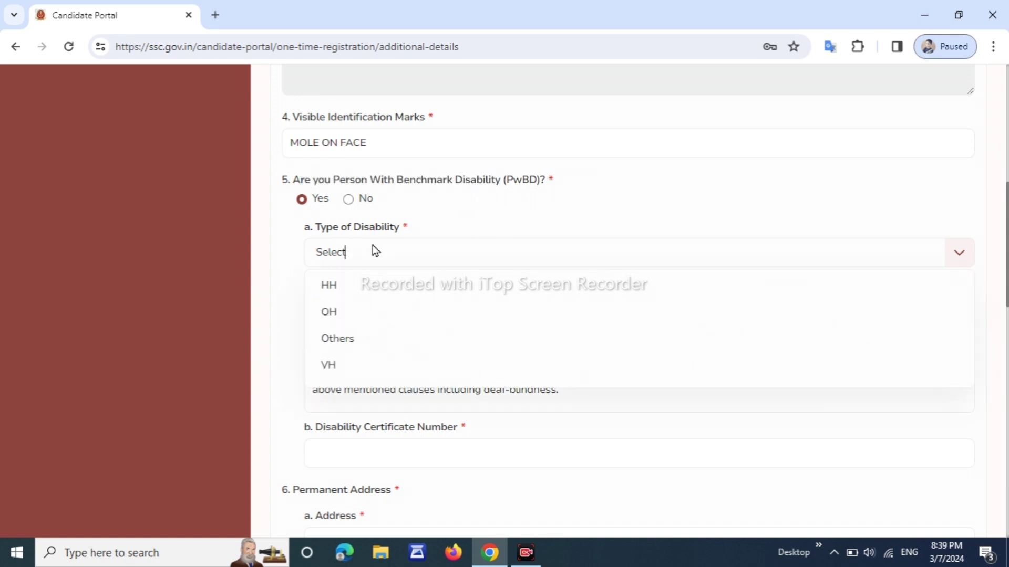
left_click(543, 217)
left_click_drag(336, 304, 383, 375)
left_click(557, 296)
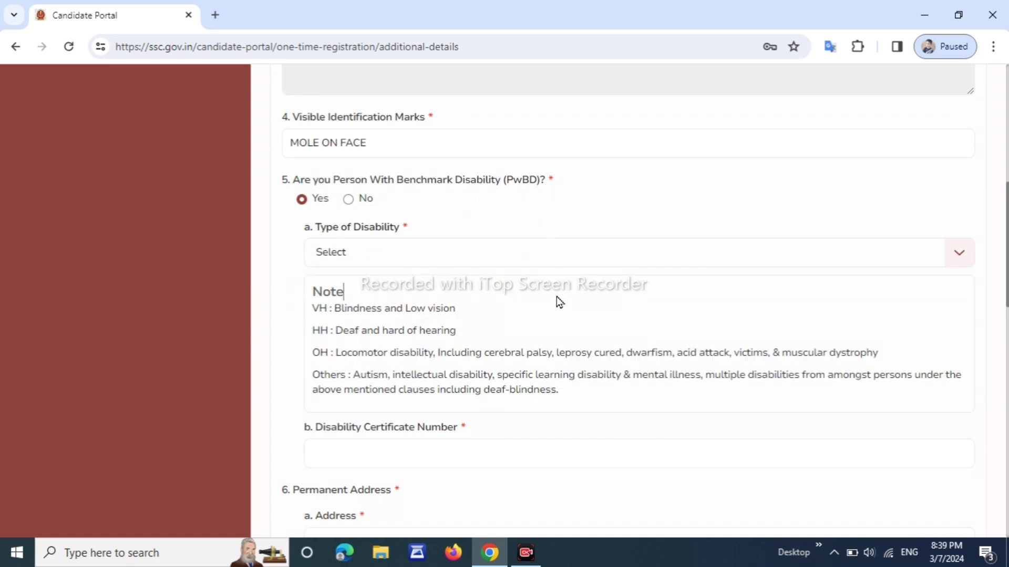
left_click(319, 426)
left_click_drag(495, 434, 310, 428)
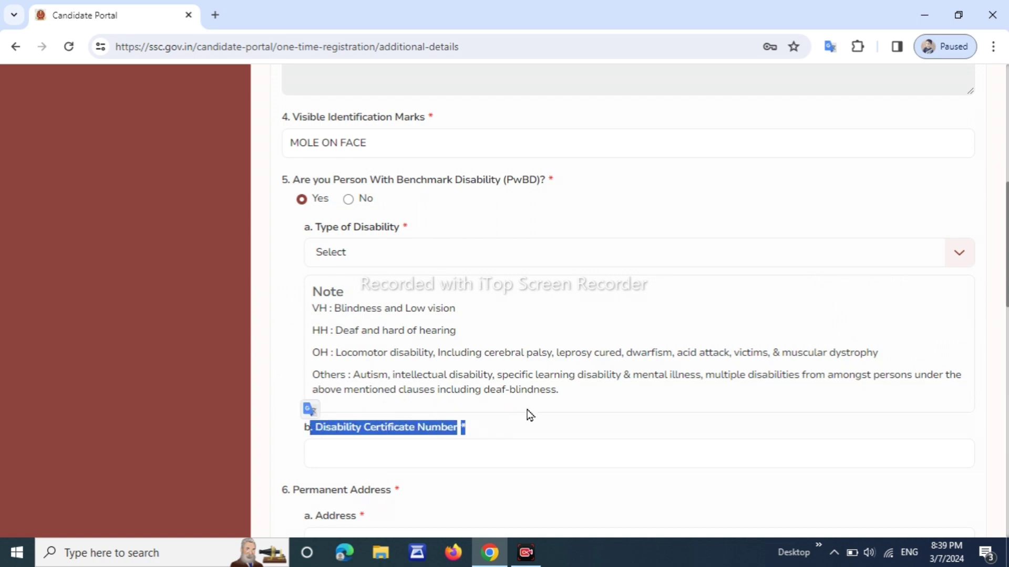
left_click(348, 199)
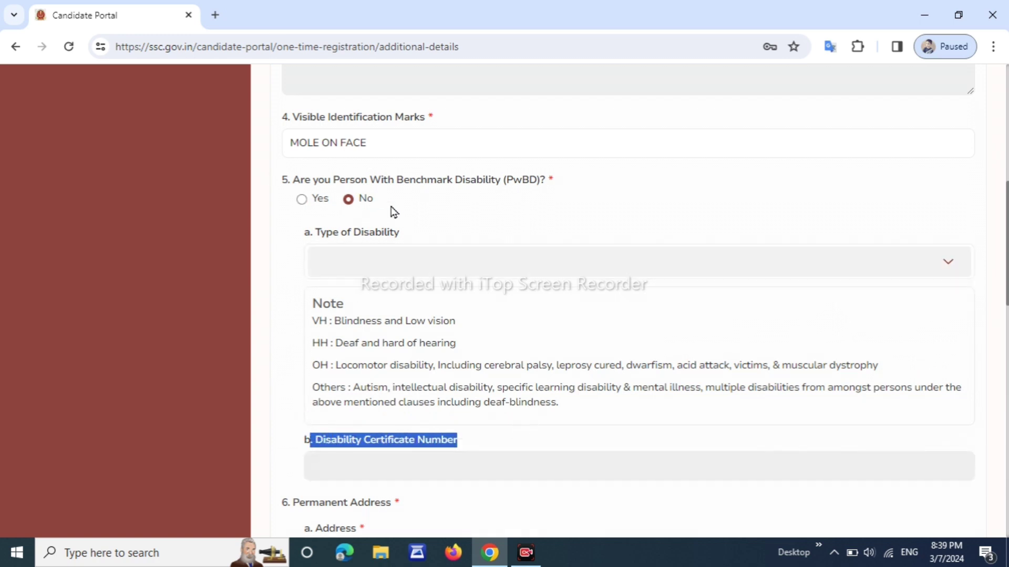
Set the State/UT of the Permanent Address to Maharashtra
scroll(400, 205, "down", 2)
scroll(400, 205, "down", 4)
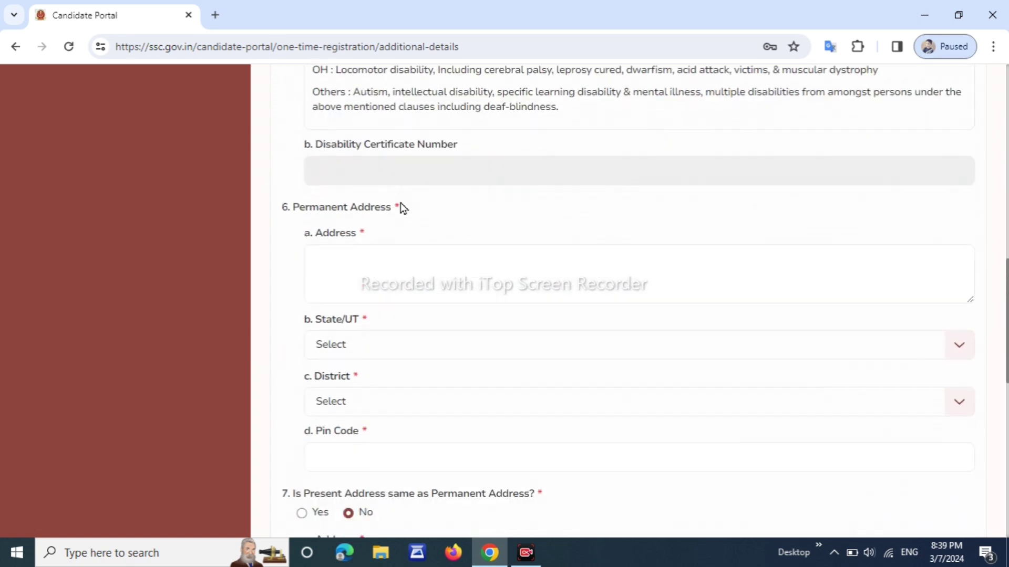
left_click_drag(290, 210, 399, 210)
scroll(426, 234, "down", 3)
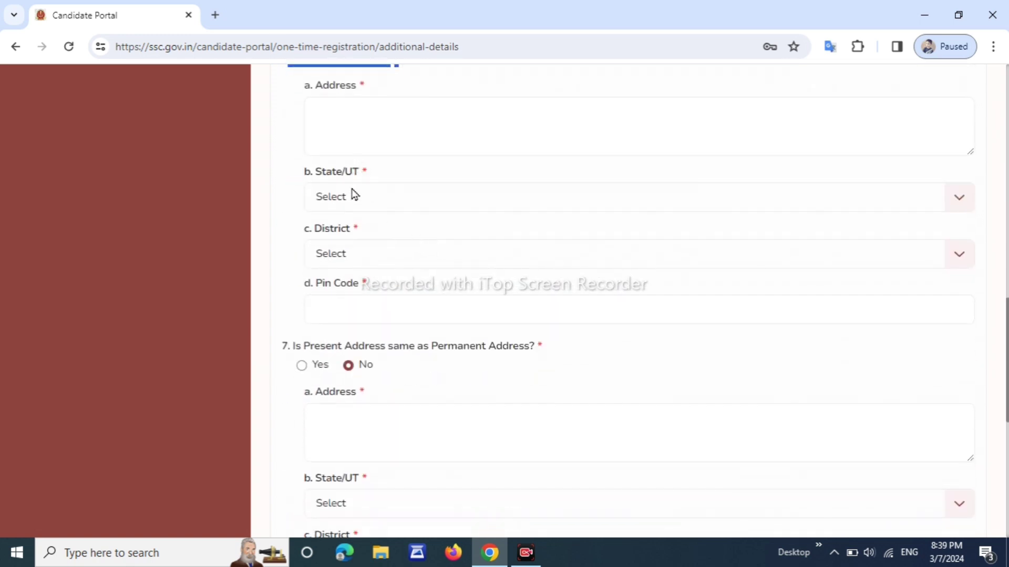
double_click(320, 176)
left_click(401, 209)
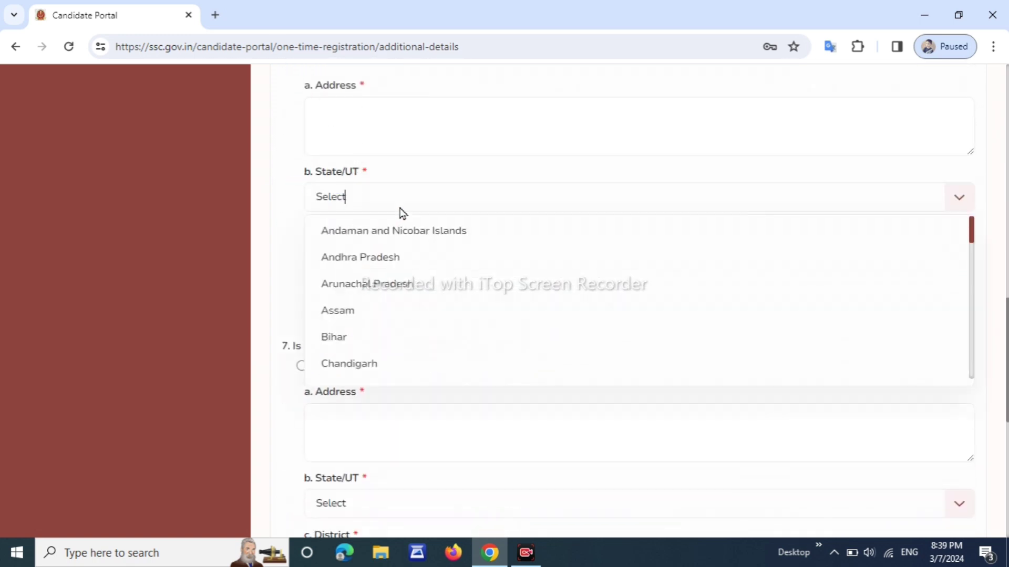
scroll(392, 331, "down", 3)
scroll(415, 310, "down", 3)
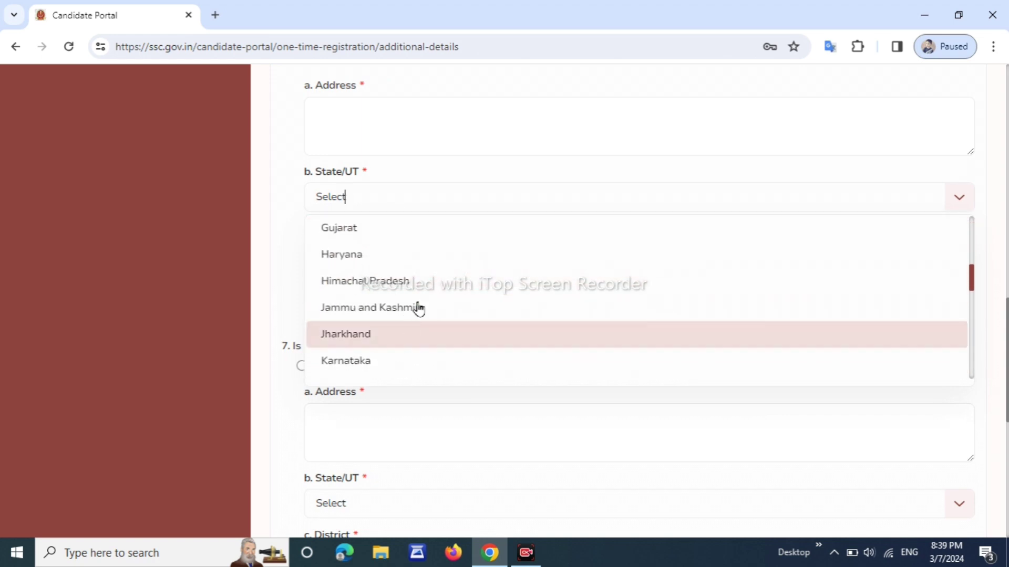
scroll(420, 295, "down", 3)
left_click(419, 272)
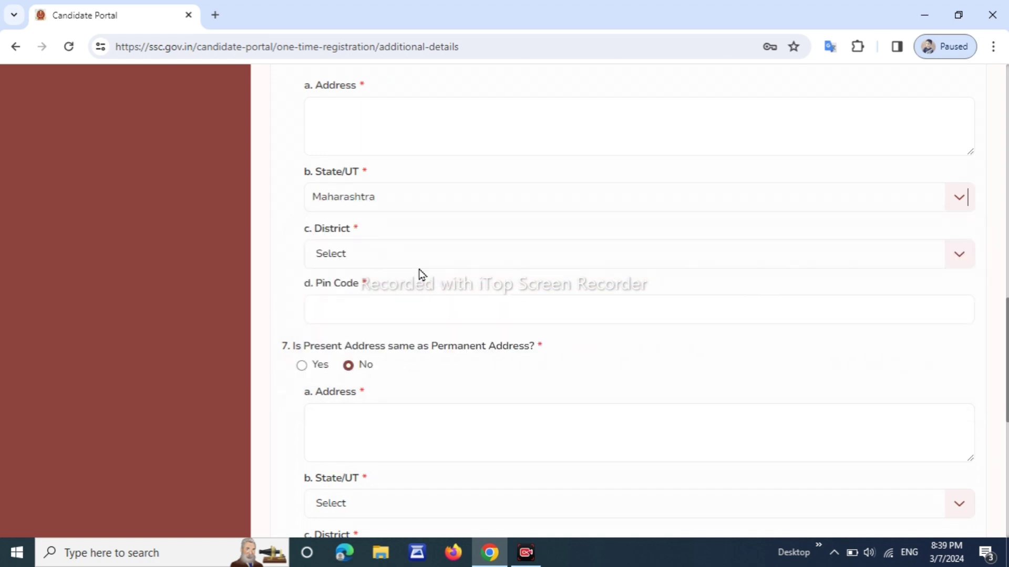
Open the Permanent Address district list and mark the Present Address as the same as the Permanent Address
left_click(381, 264)
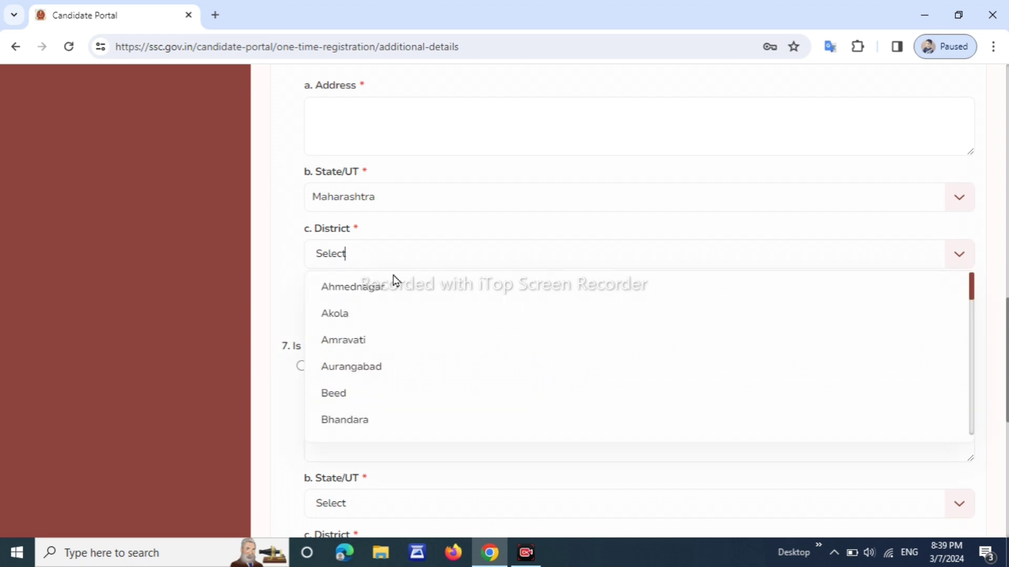
left_click(353, 304)
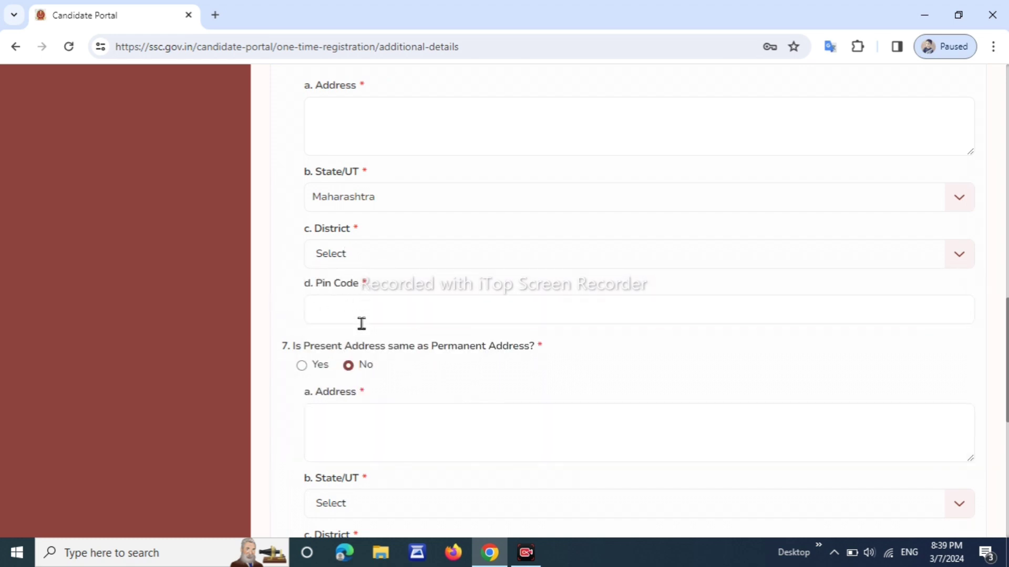
left_click_drag(331, 347, 444, 351)
scroll(441, 349, "down", 3)
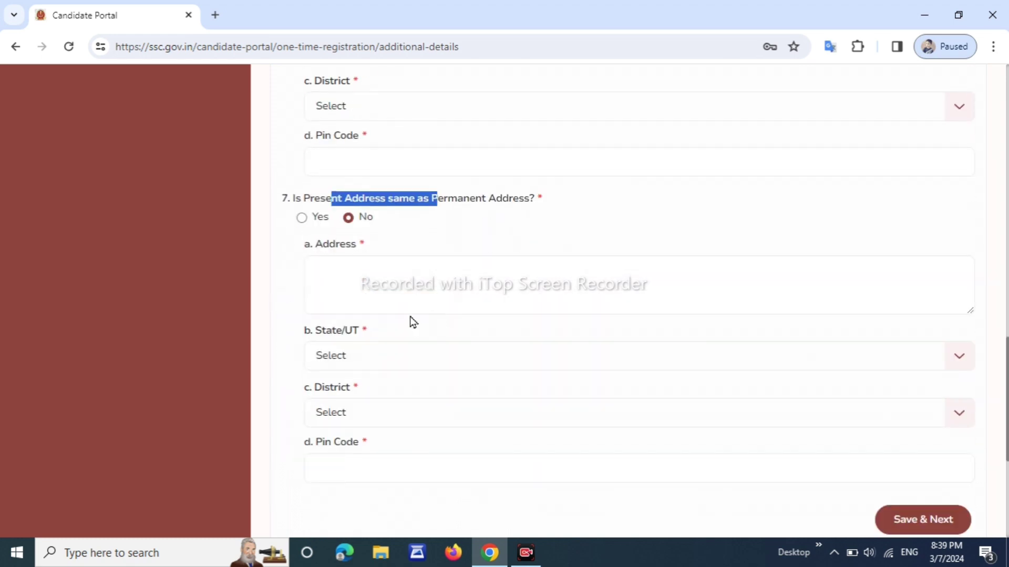
left_click(302, 218)
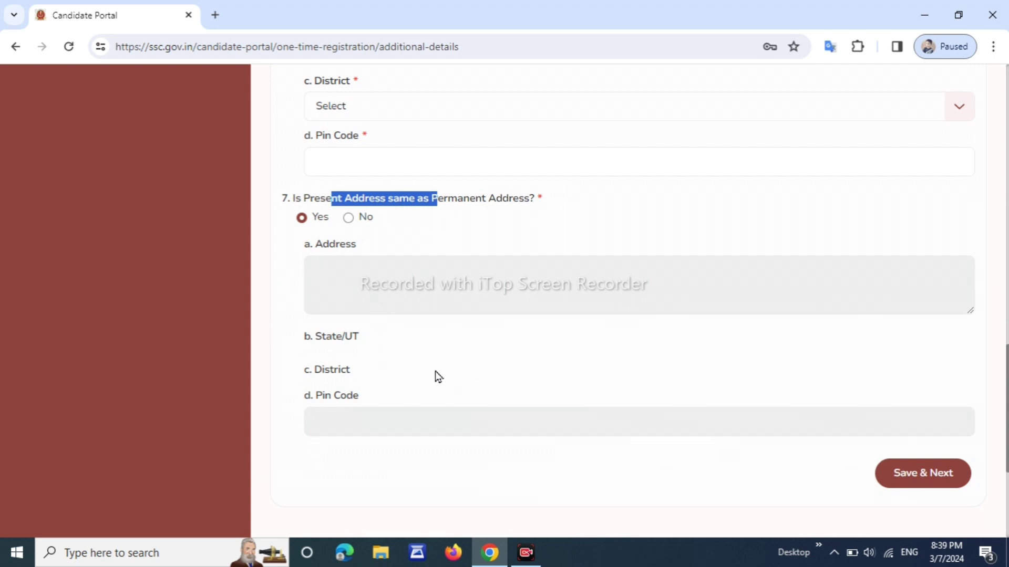
Save the Additional Details form and continue to the Declaration
scroll(435, 371, "down", 3)
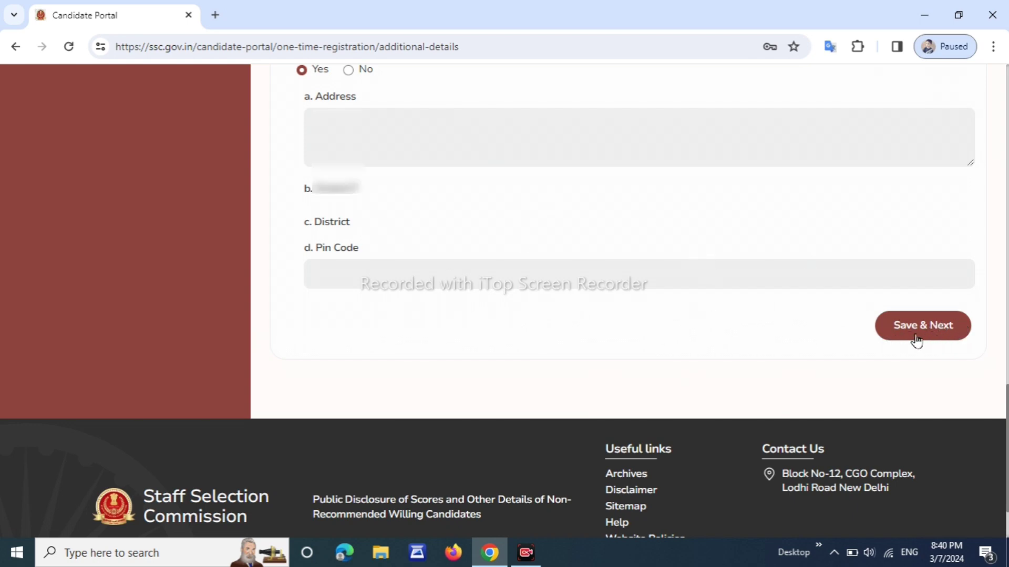
left_click(917, 341)
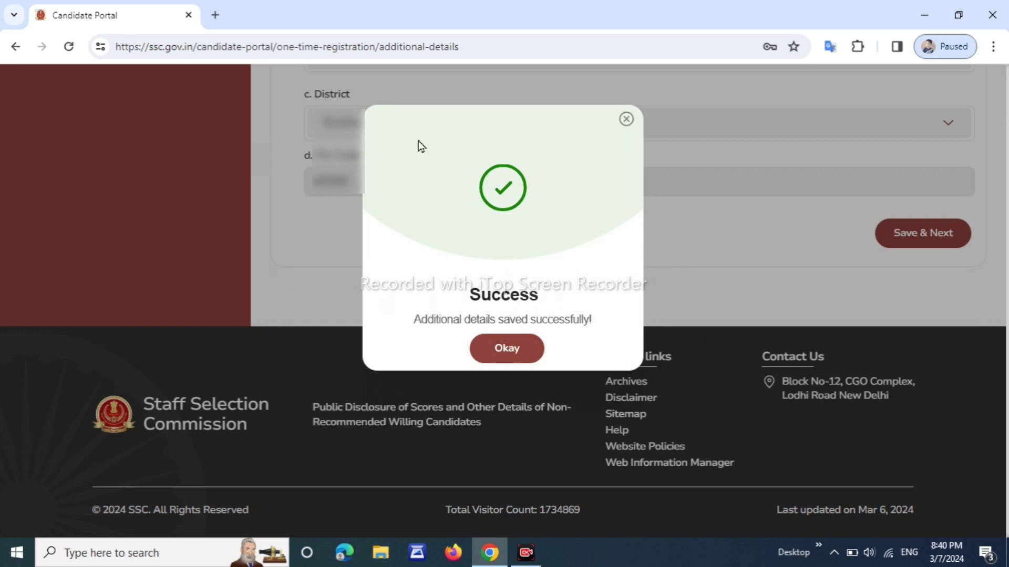
left_click(510, 354)
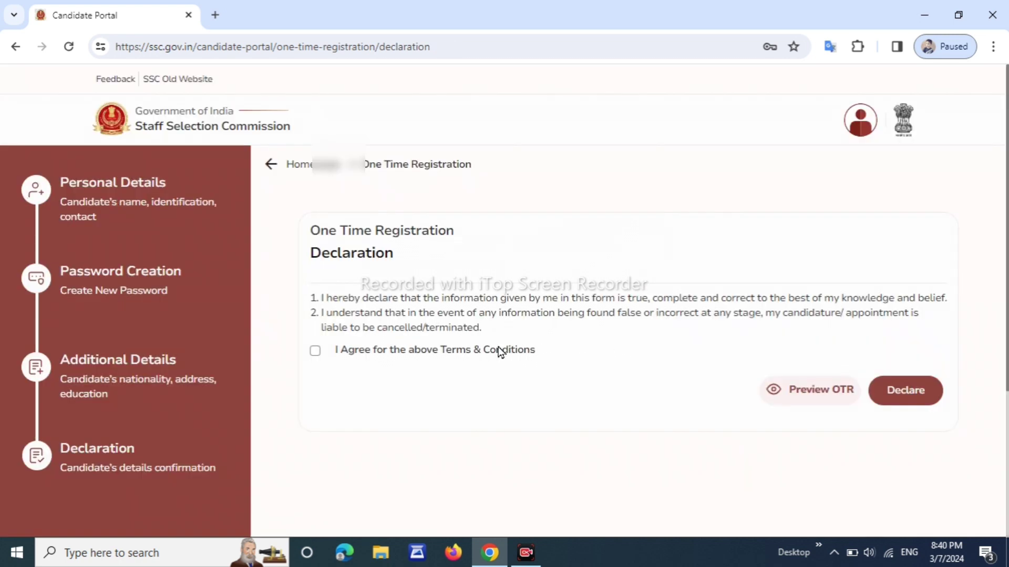
Agree to the Terms & Conditions and review the completed registration in the OTR preview
scroll(476, 351, "down", 1)
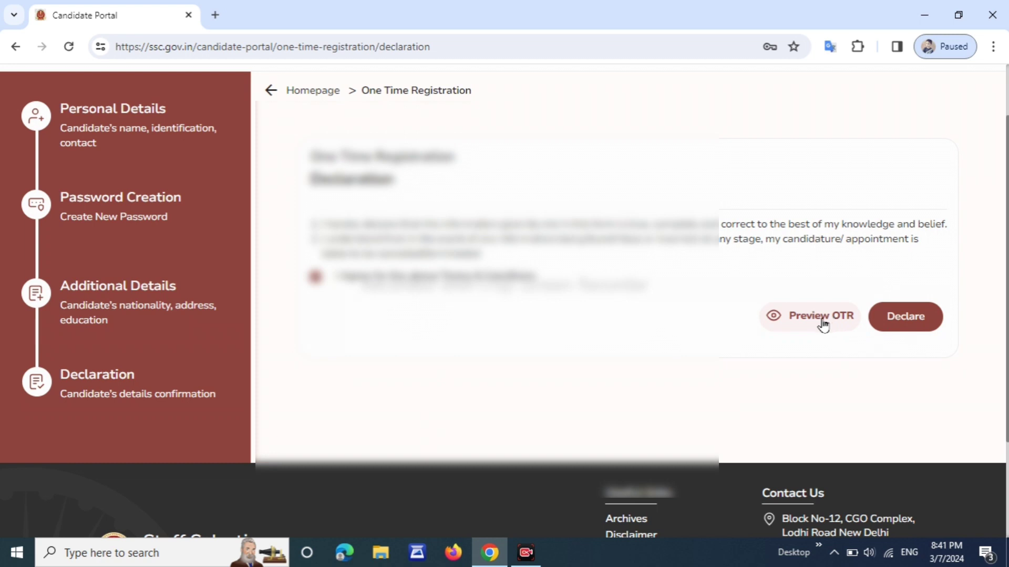
left_click(823, 322)
scroll(601, 301, "down", 10)
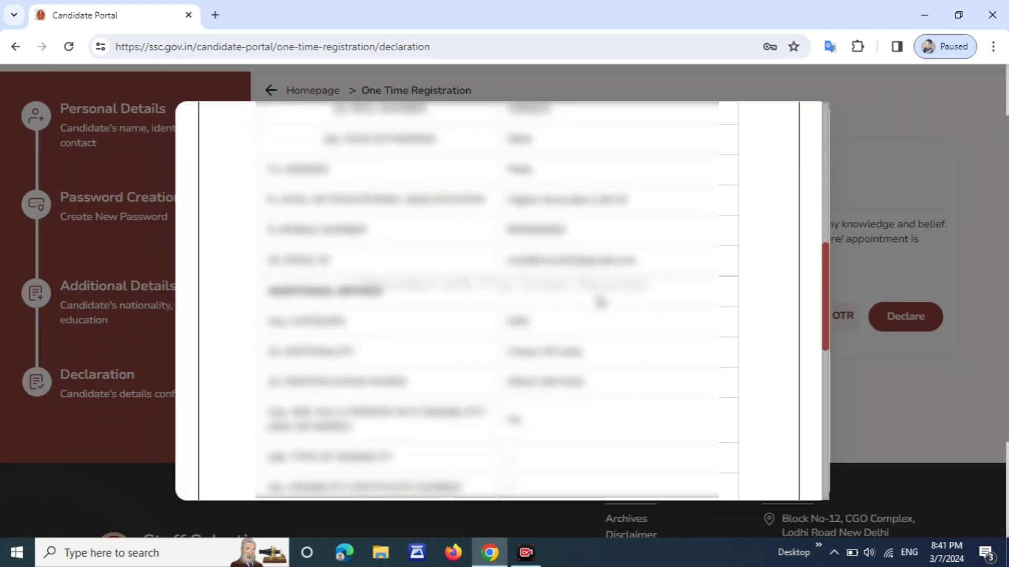
scroll(601, 301, "down", 5)
scroll(600, 313, "up", 15)
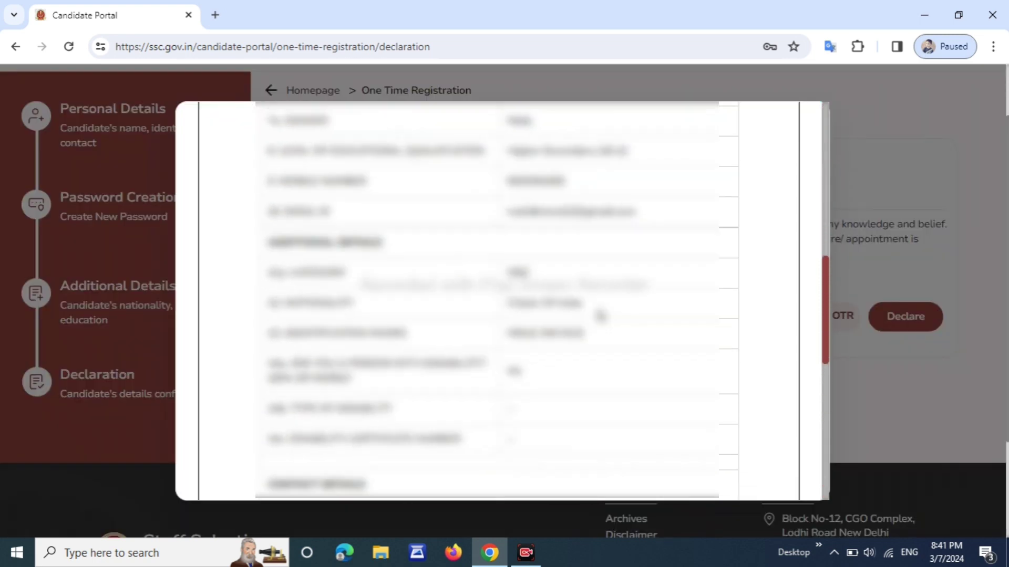
scroll(601, 315, "up", 2)
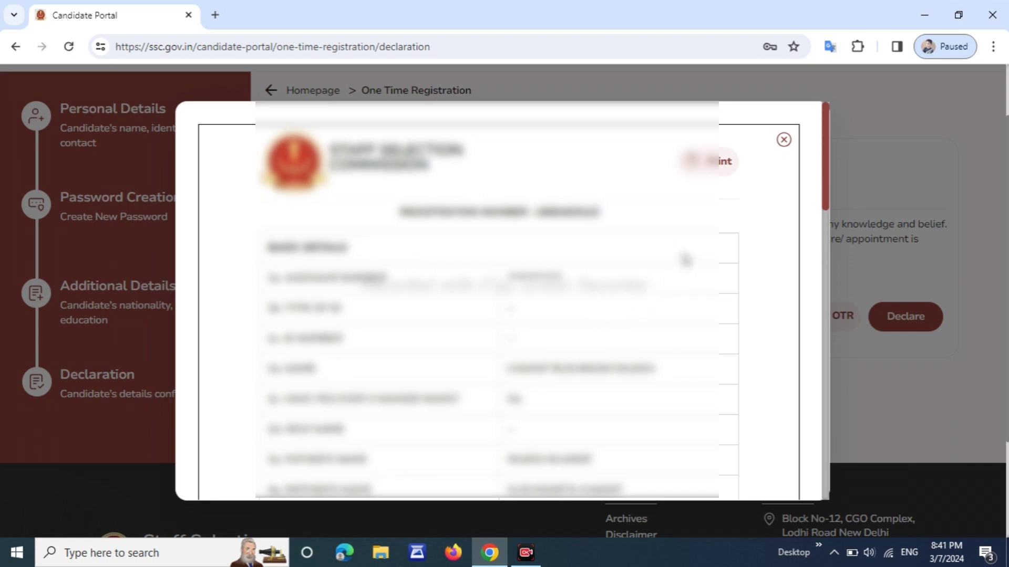
left_click(784, 139)
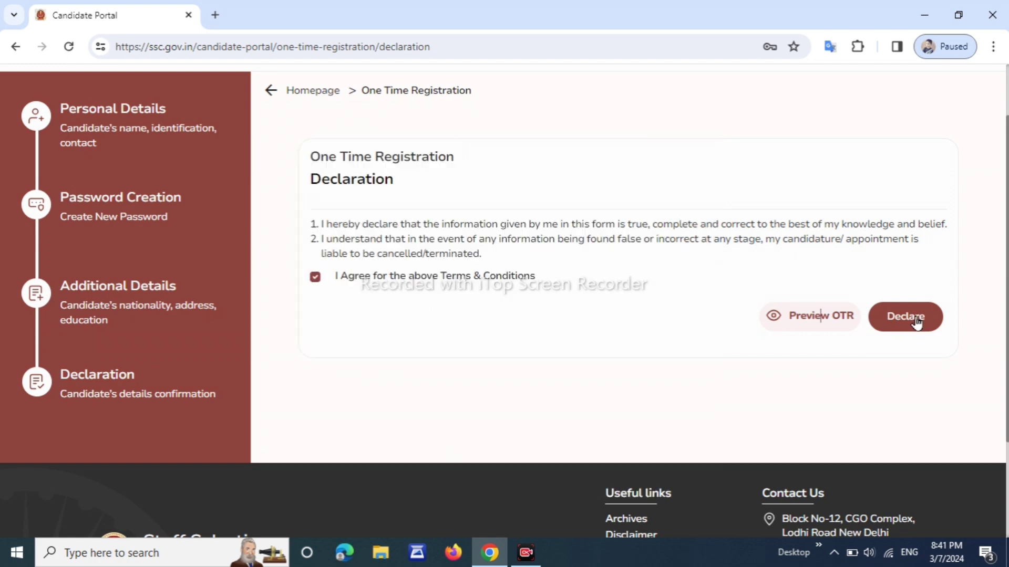
Submit the One Time Registration declaration and continue to the candidate dashboard
left_click(917, 321)
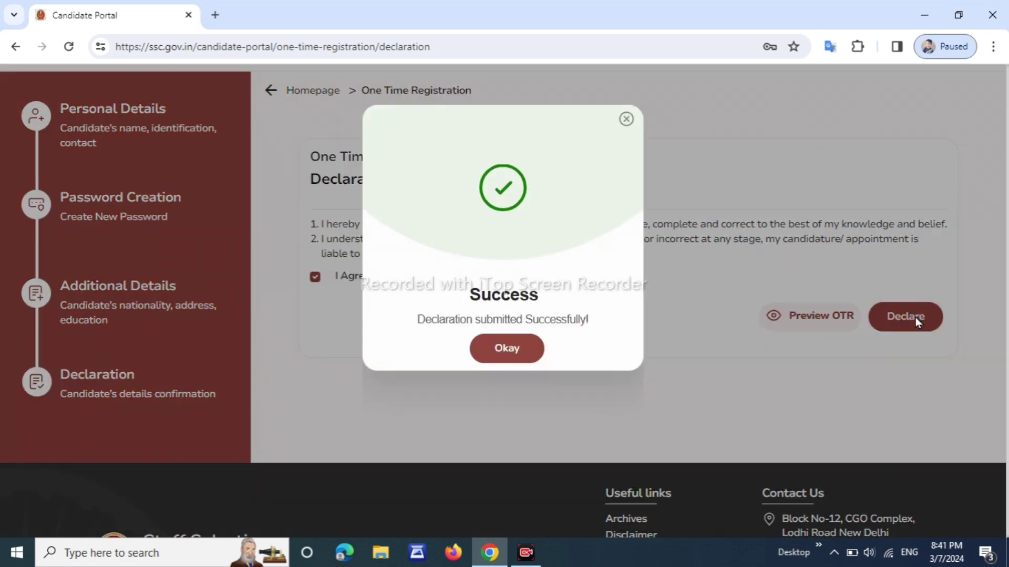
left_click(506, 353)
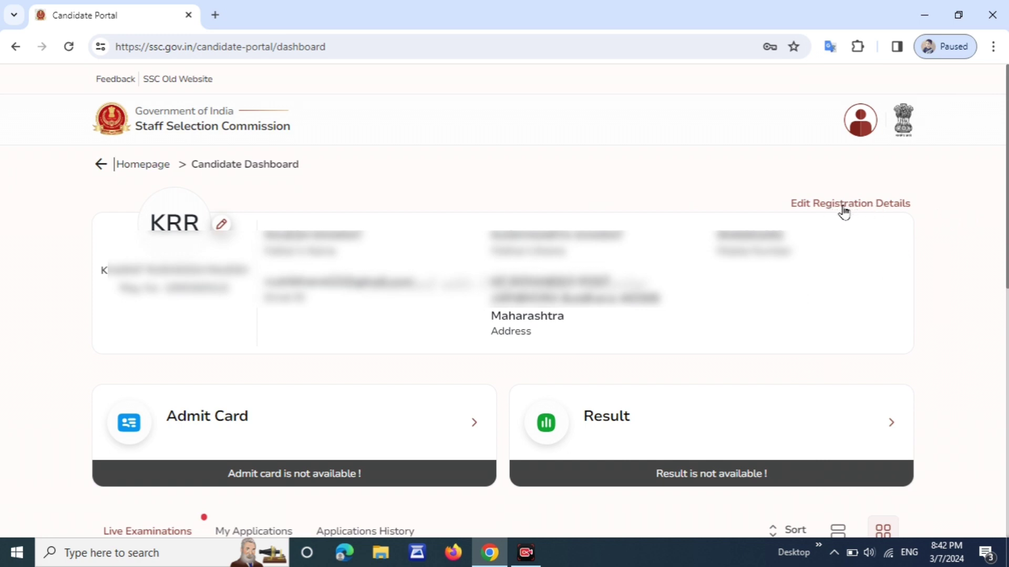
Check the application dates of the Sub-Inspector in Delhi Police, CAPFs examination among the live examinations and start filling its application form
scroll(822, 281, "down", 7)
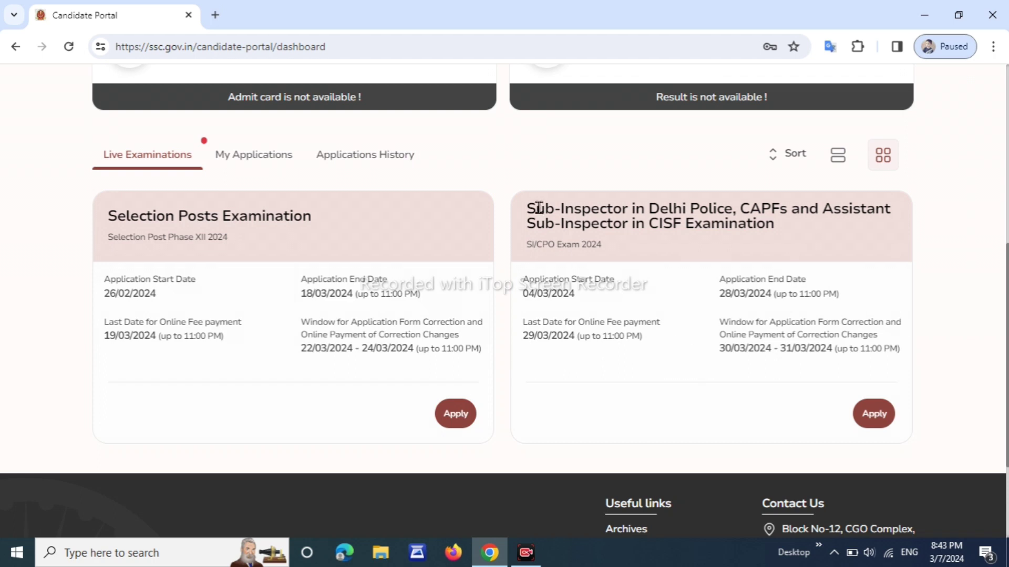
left_click_drag(538, 208, 690, 232)
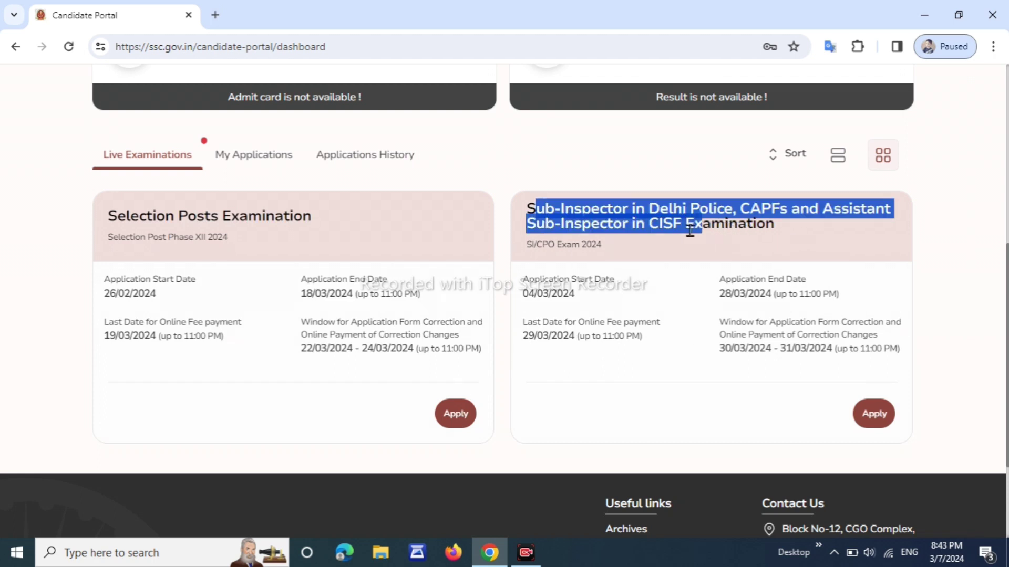
left_click(660, 255)
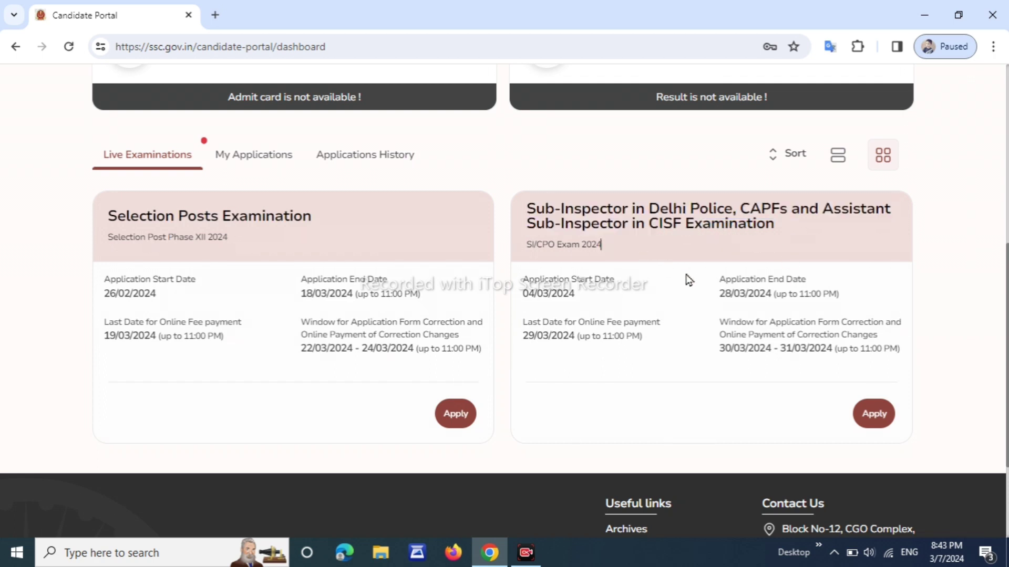
left_click_drag(524, 293, 585, 297)
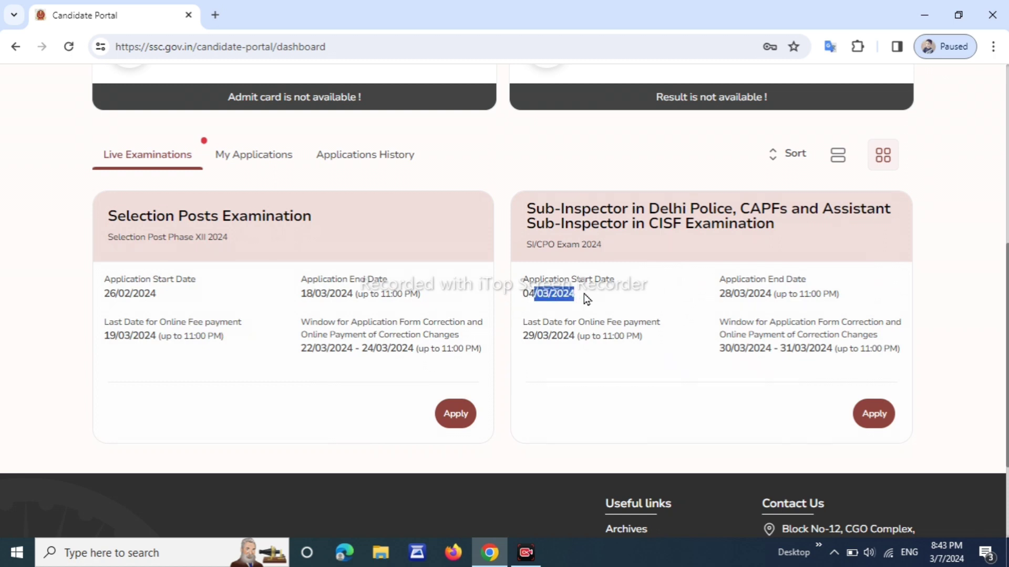
left_click(684, 293)
left_click_drag(718, 294, 815, 311)
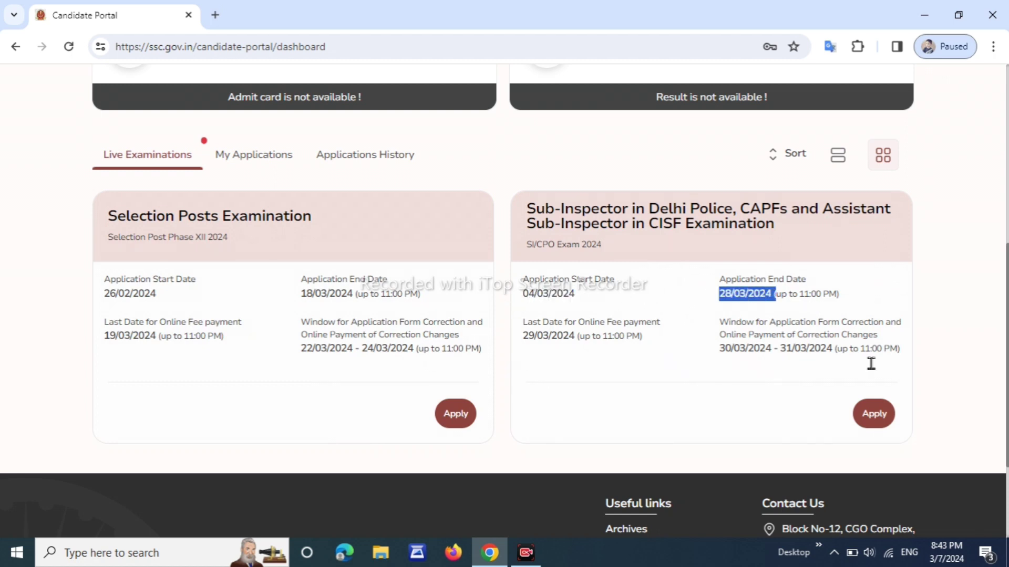
left_click(874, 414)
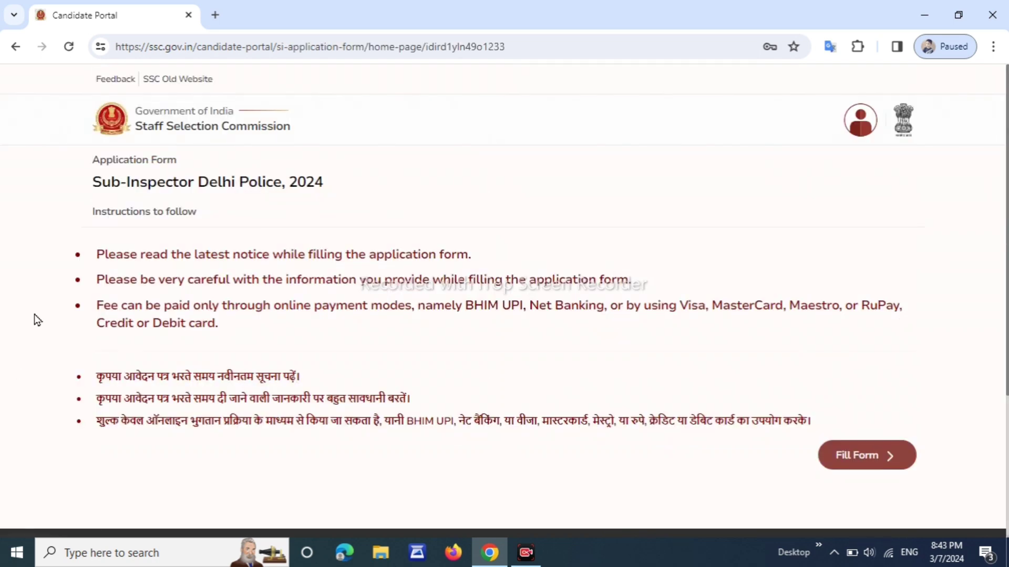
left_click(869, 465)
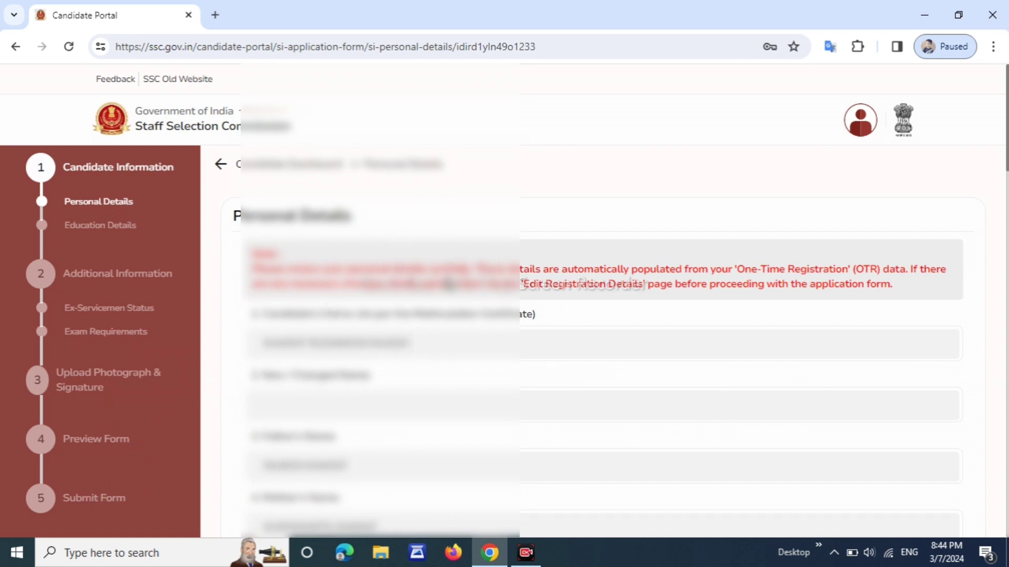
Review the prefilled Personal Details of the Sub-Inspector application, save them and continue to Education Details
scroll(449, 284, "down", 2)
scroll(451, 293, "down", 20)
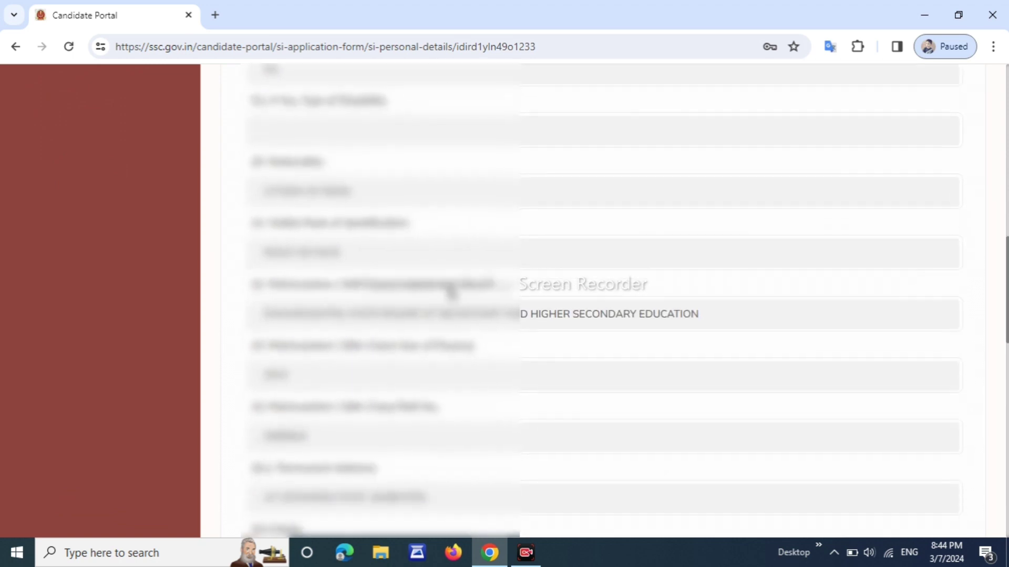
scroll(451, 293, "down", 10)
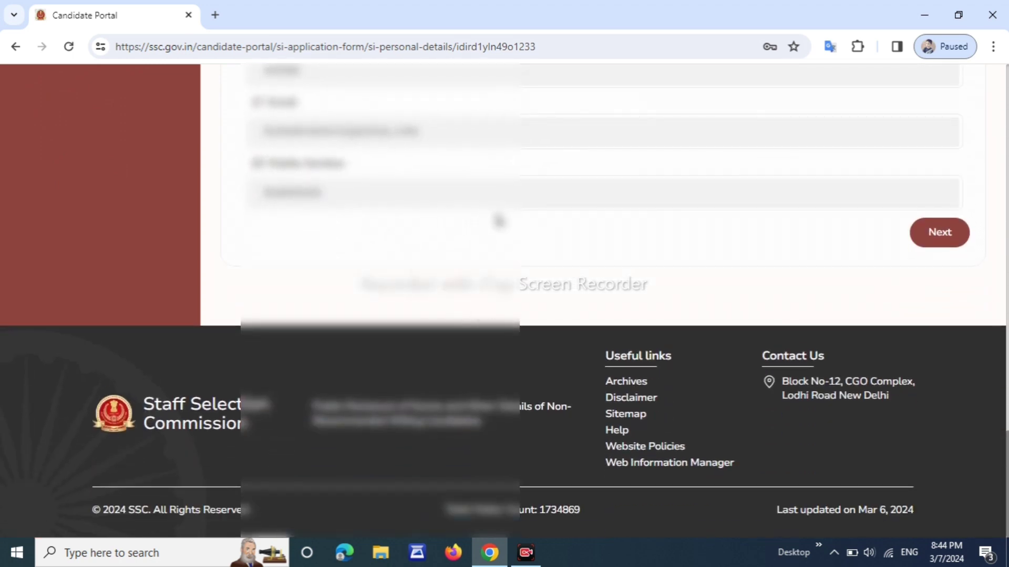
left_click(944, 234)
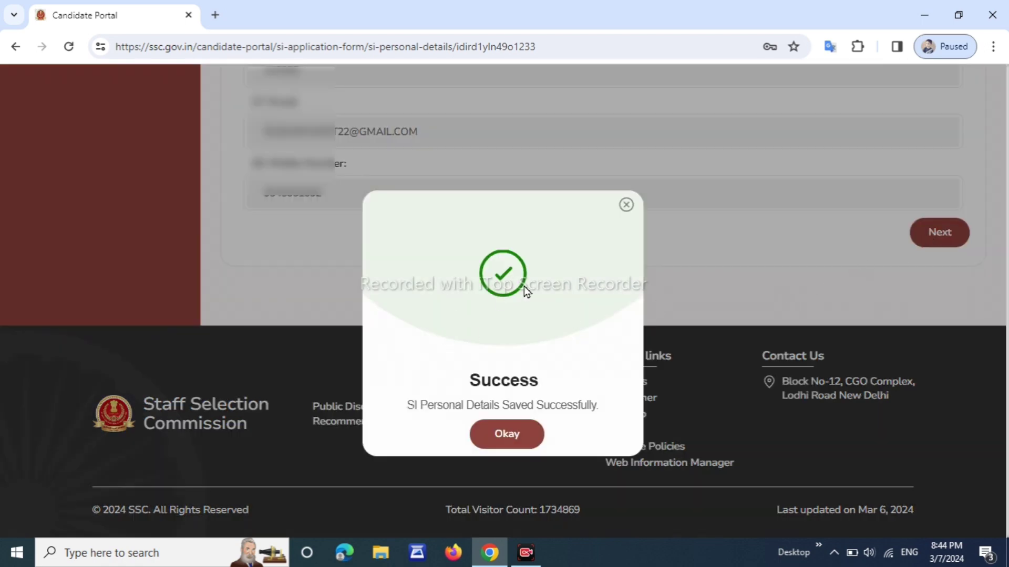
left_click(506, 444)
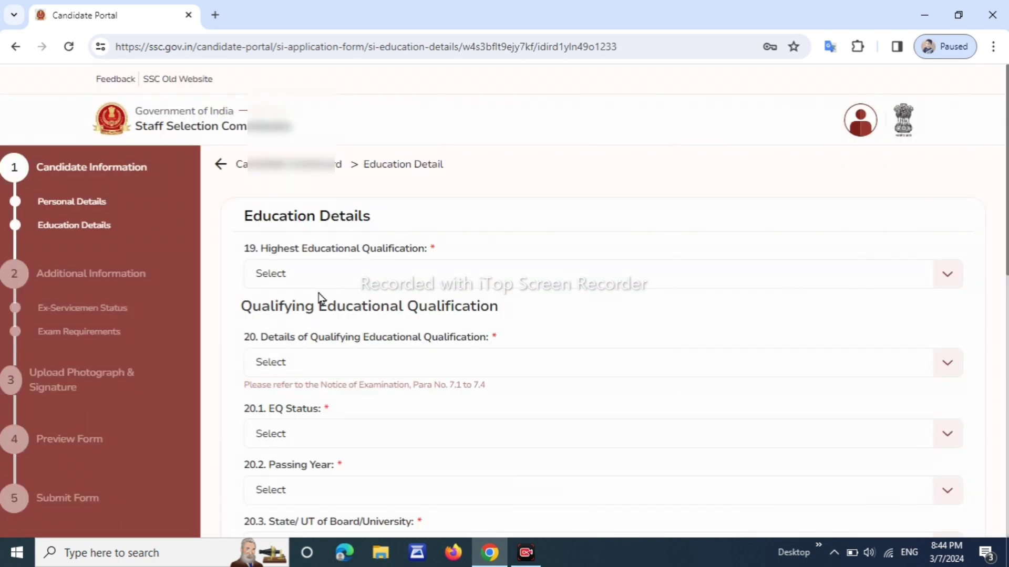
Set the Highest Educational Qualification to Higher Secondary (10+2)
left_click_drag(268, 249, 389, 269)
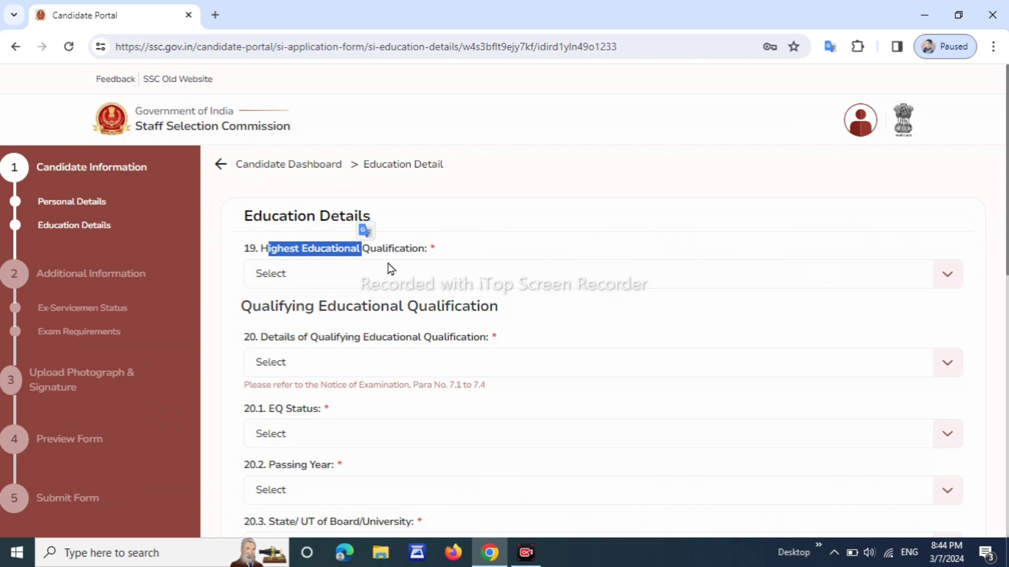
left_click(426, 275)
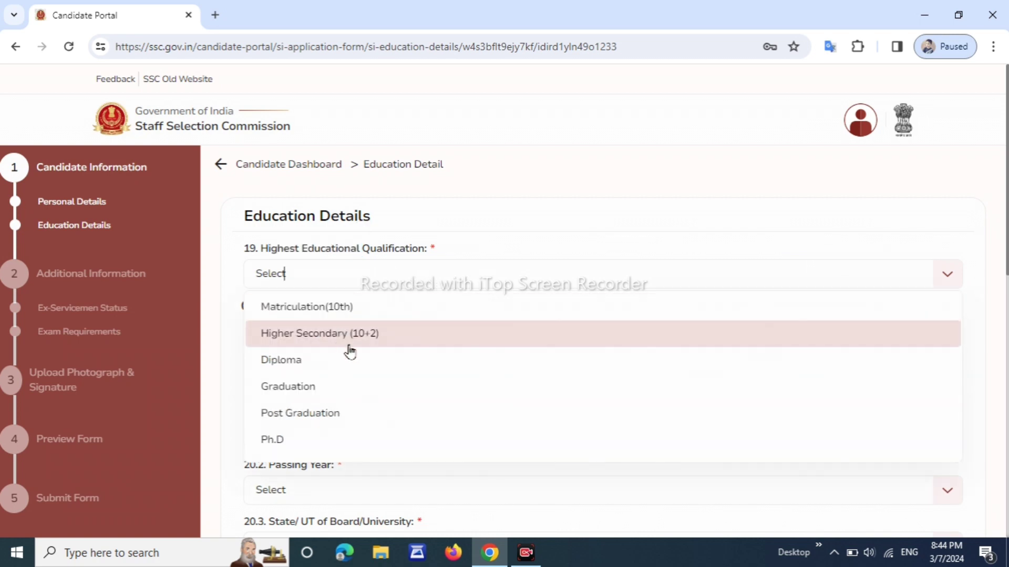
left_click(391, 332)
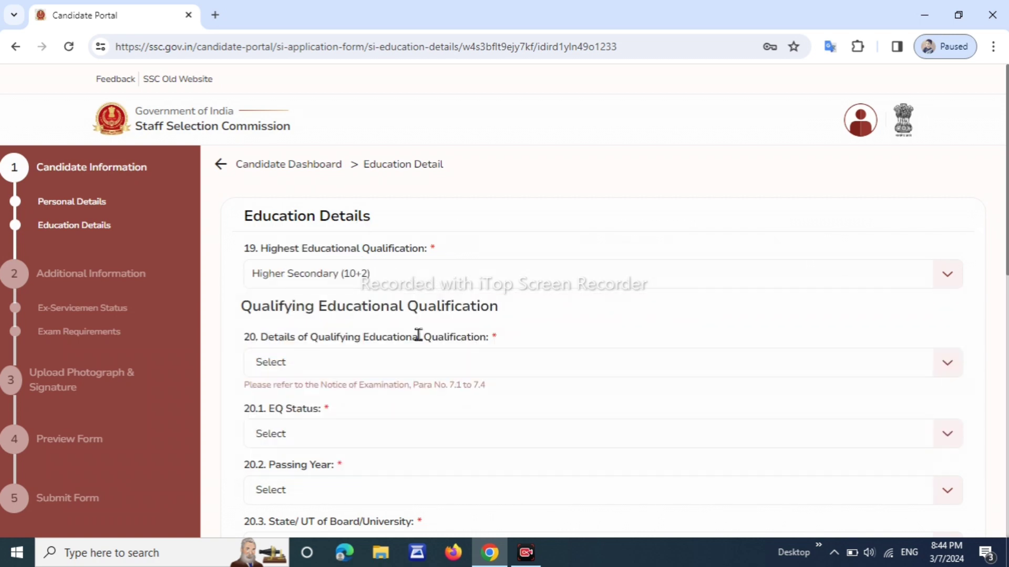
Look through the available degrees and set the Details of Qualifying Educational Qualification to BA
scroll(425, 272, "down", 1)
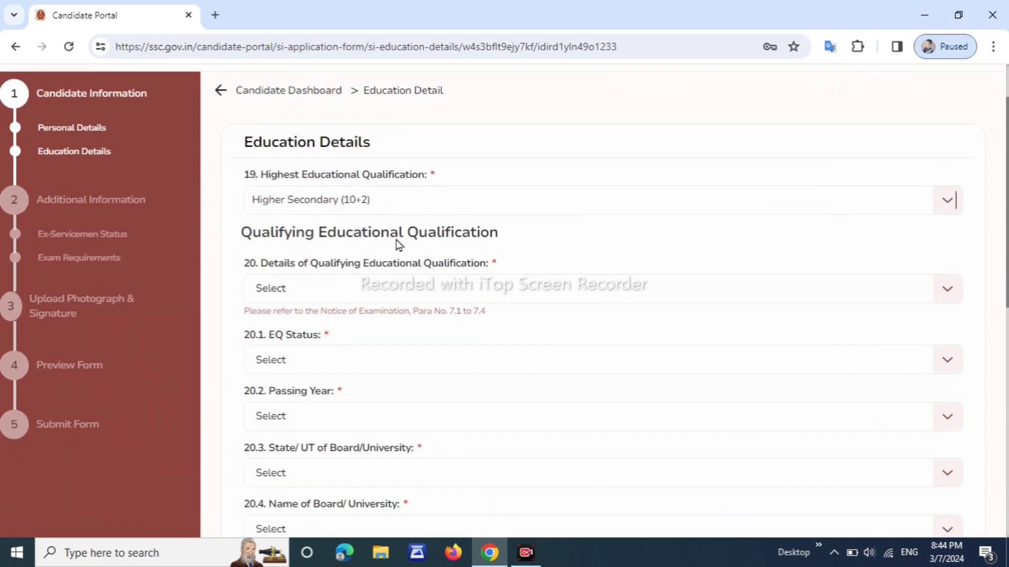
left_click_drag(258, 264, 427, 263)
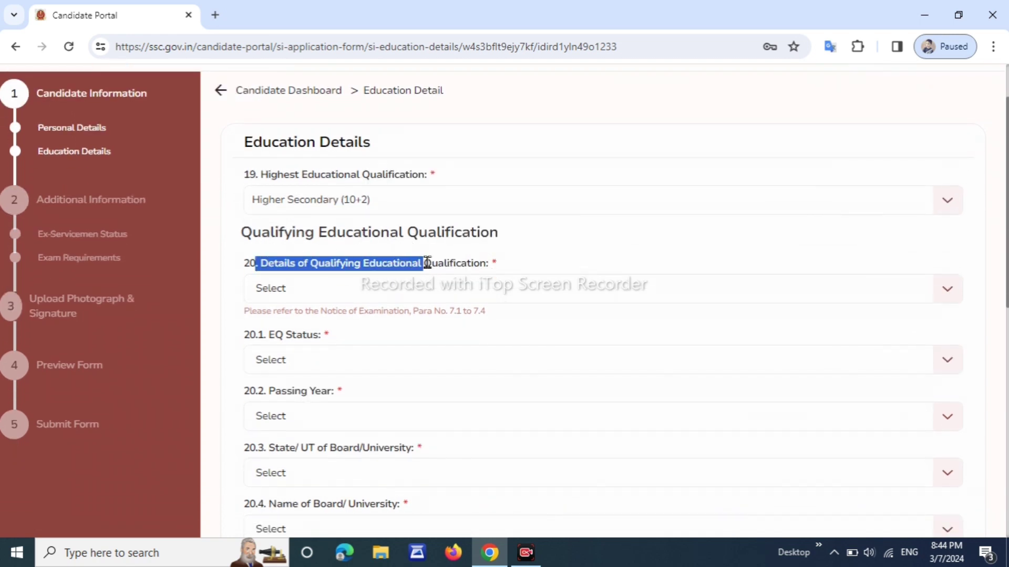
left_click(502, 294)
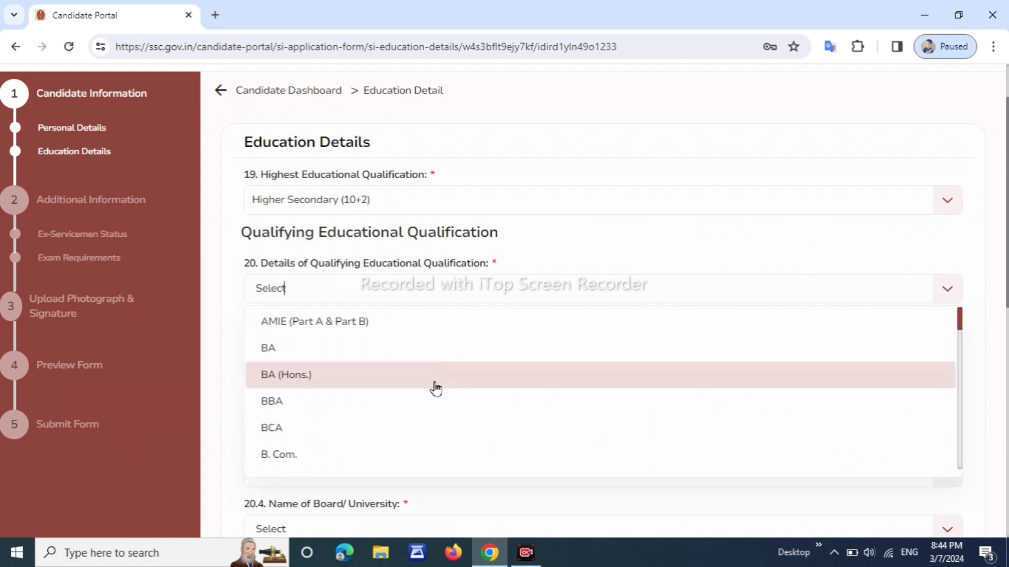
scroll(447, 378, "down", 15)
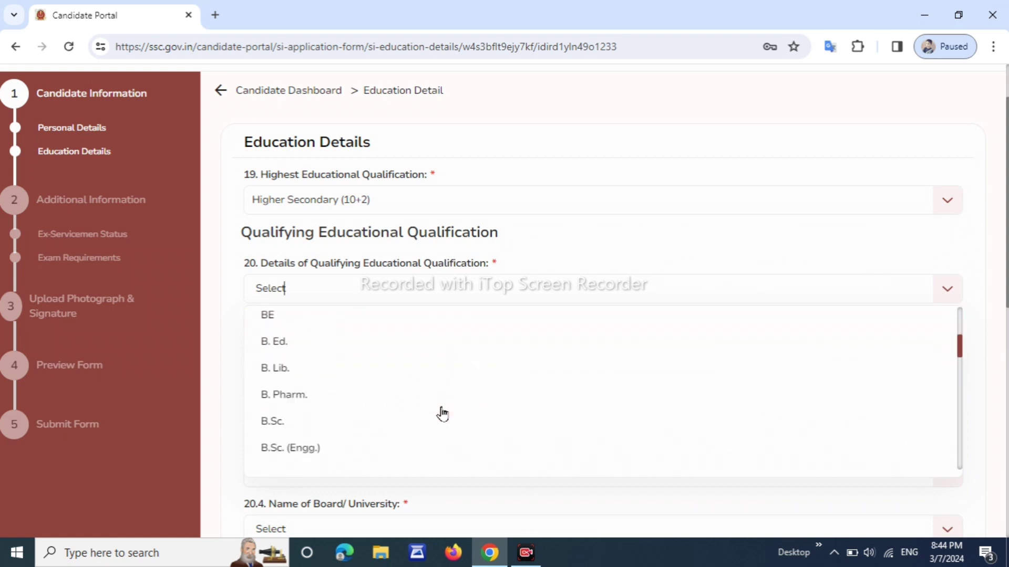
scroll(438, 416, "up", 1)
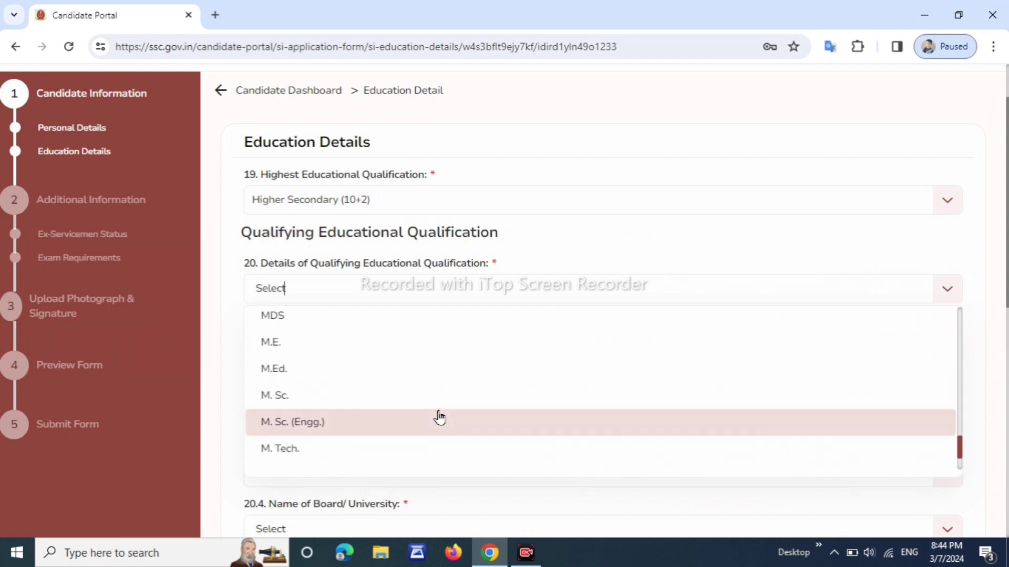
scroll(440, 418, "down", 3)
scroll(443, 440, "up", 15)
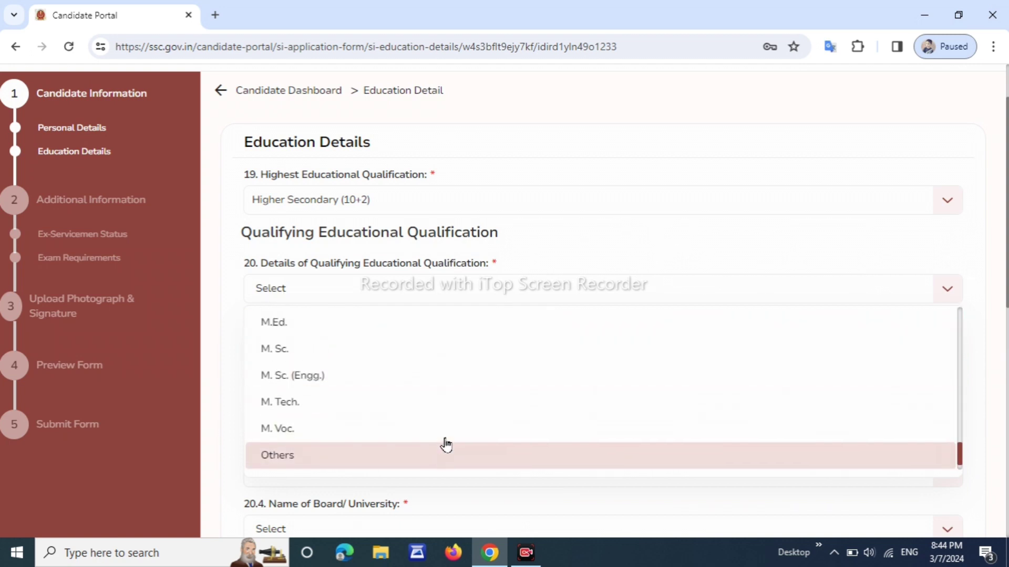
scroll(421, 362, "up", 1)
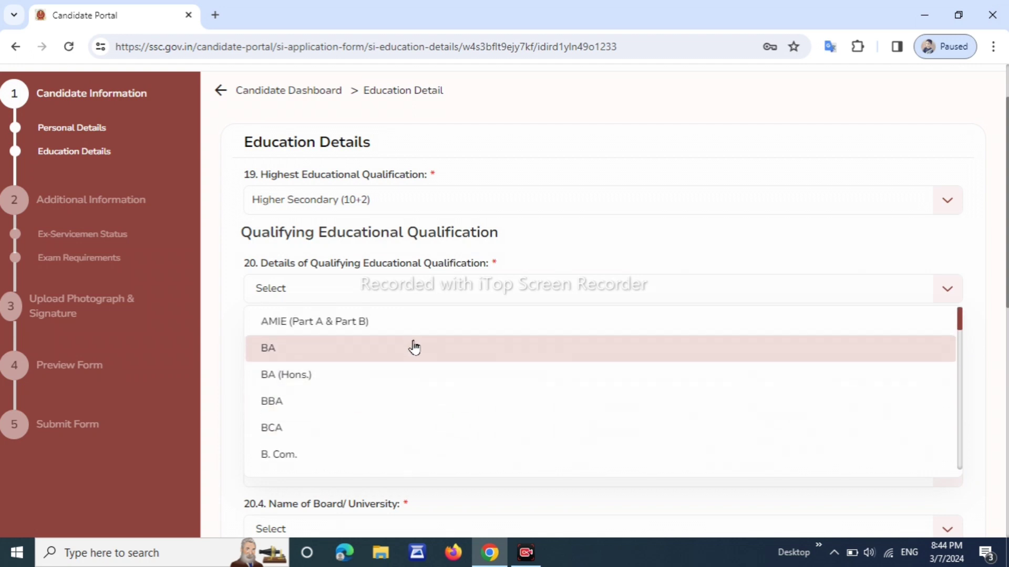
scroll(412, 357, "down", 10)
scroll(412, 399, "down", 2)
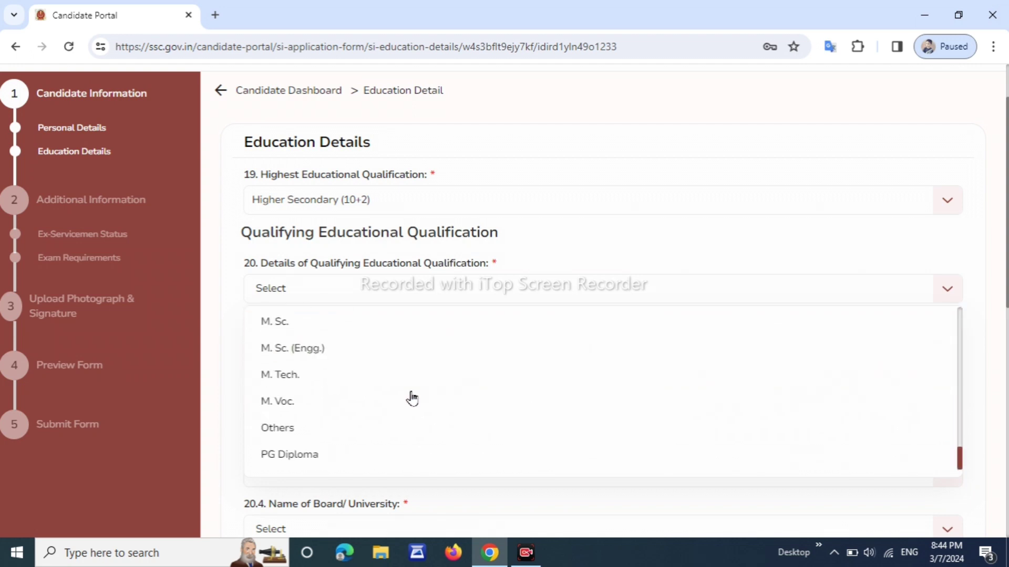
scroll(412, 402, "up", 12)
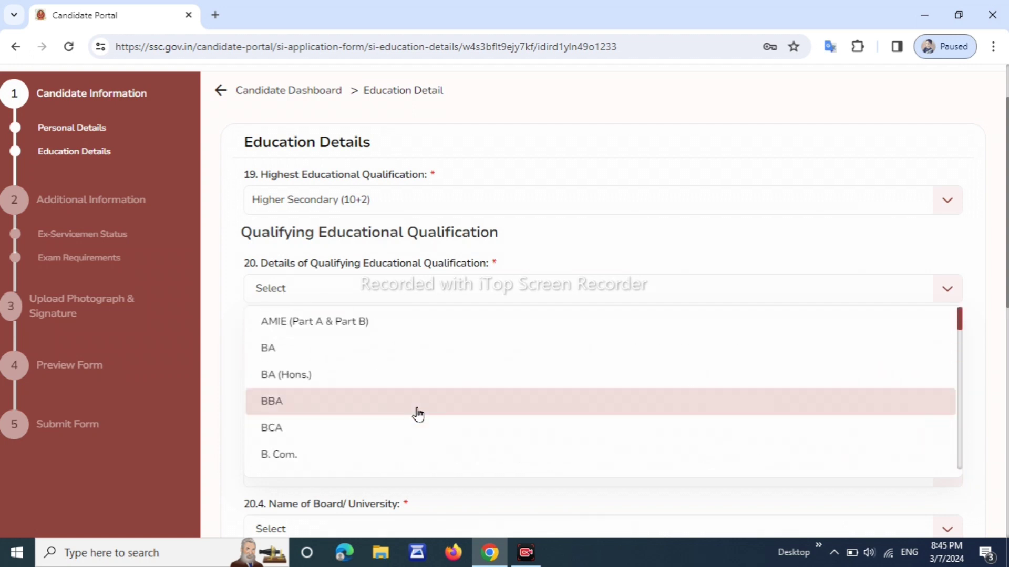
left_click(363, 348)
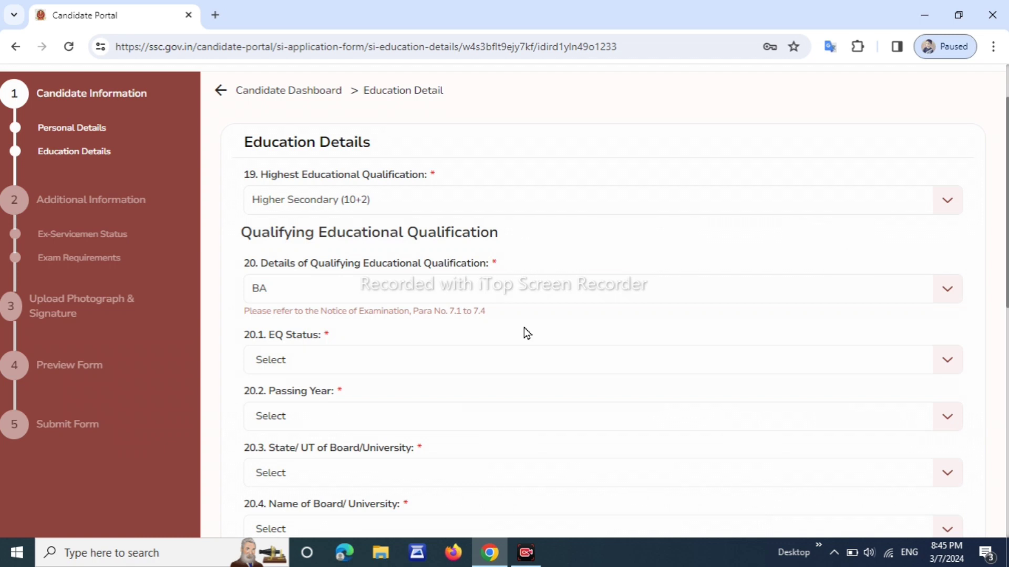
Set the EQ Status of the BA qualification to Passed
scroll(336, 296, "down", 3)
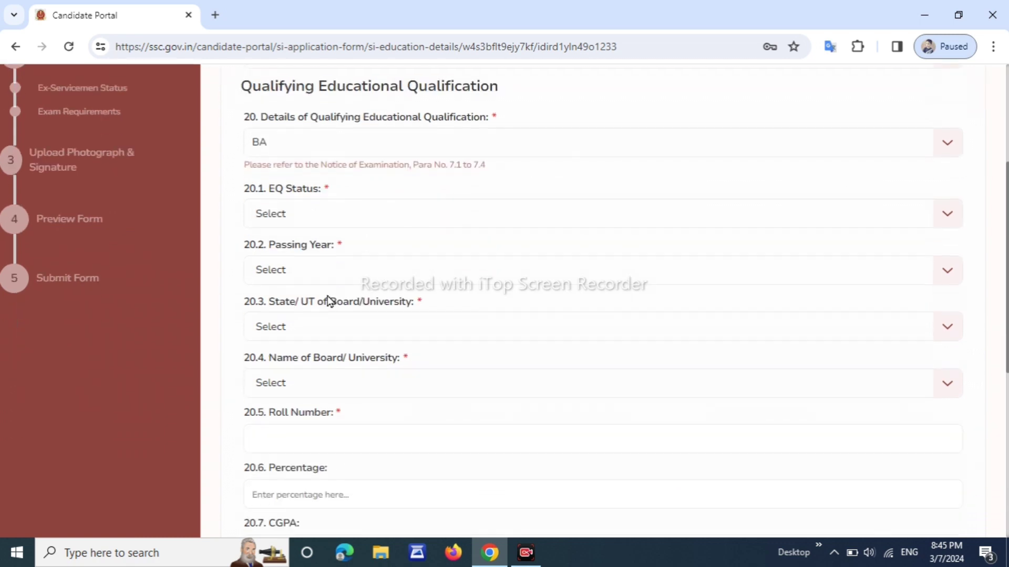
left_click(297, 218)
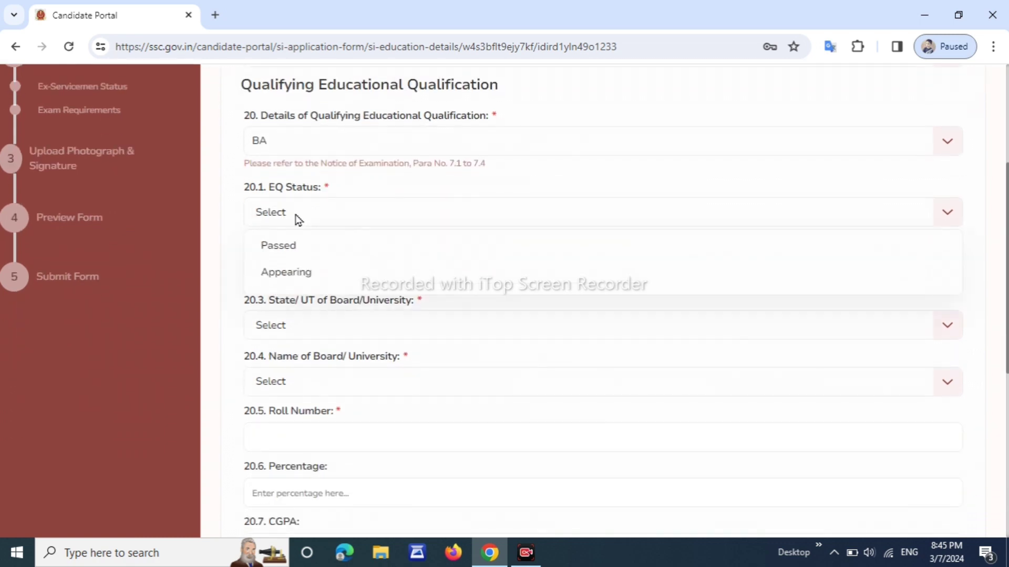
left_click(313, 245)
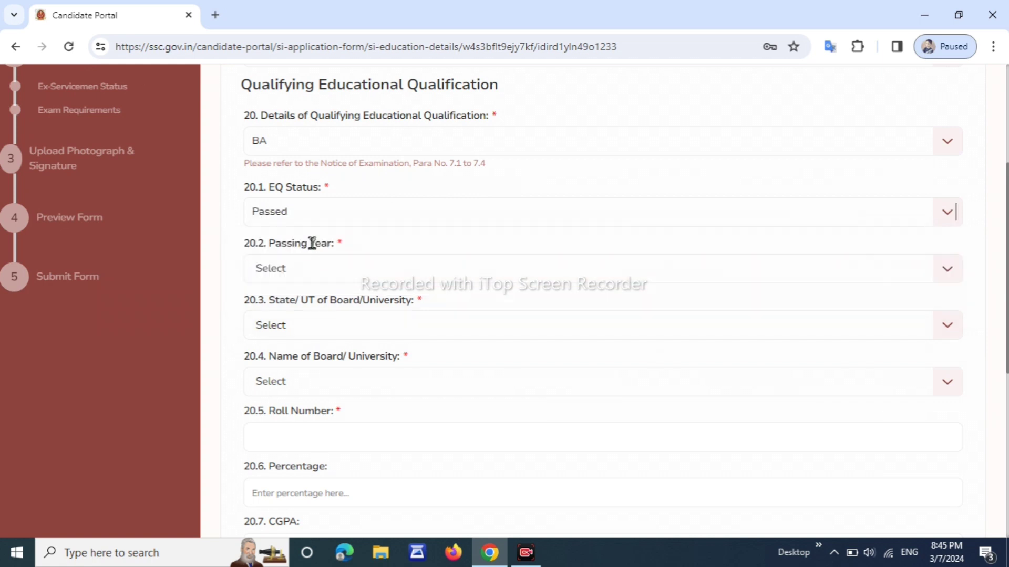
Set the Passing Year of the qualifying degree to 2019
scroll(484, 232, "down", 1)
scroll(484, 234, "down", 1)
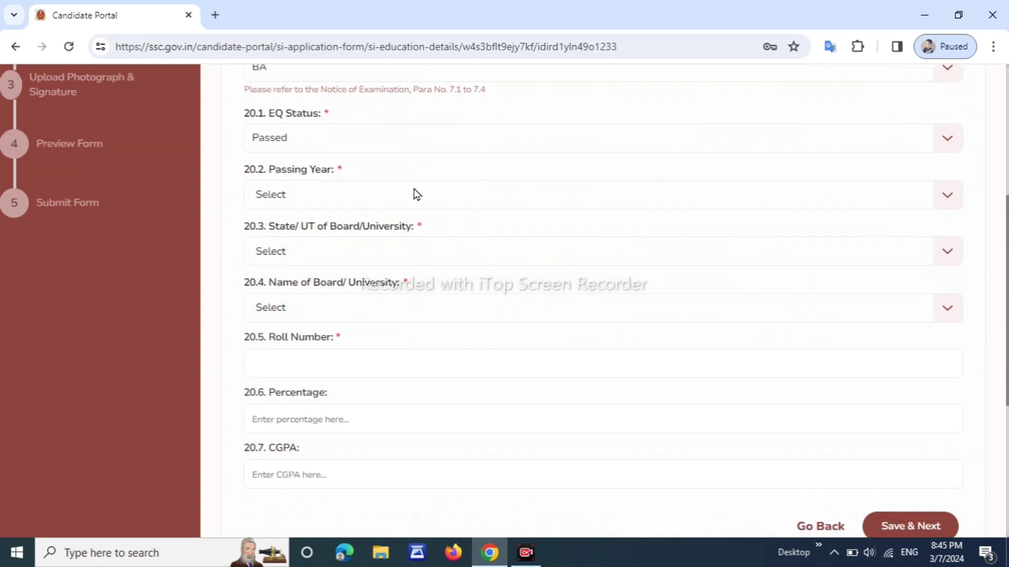
left_click(329, 198)
scroll(319, 326, "down", 2)
scroll(319, 326, "down", 1)
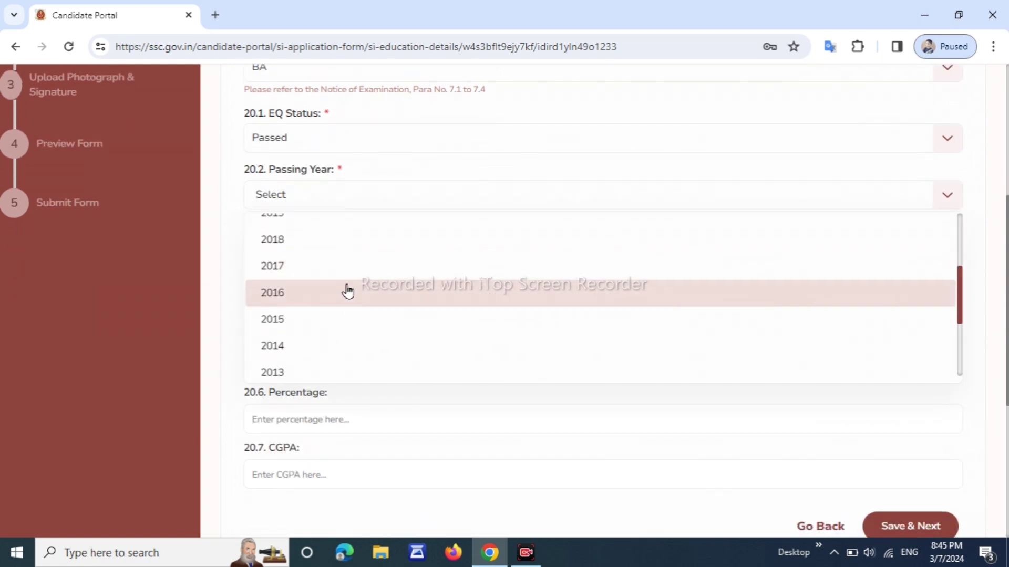
scroll(353, 331, "down", 1)
scroll(354, 284, "up", 3)
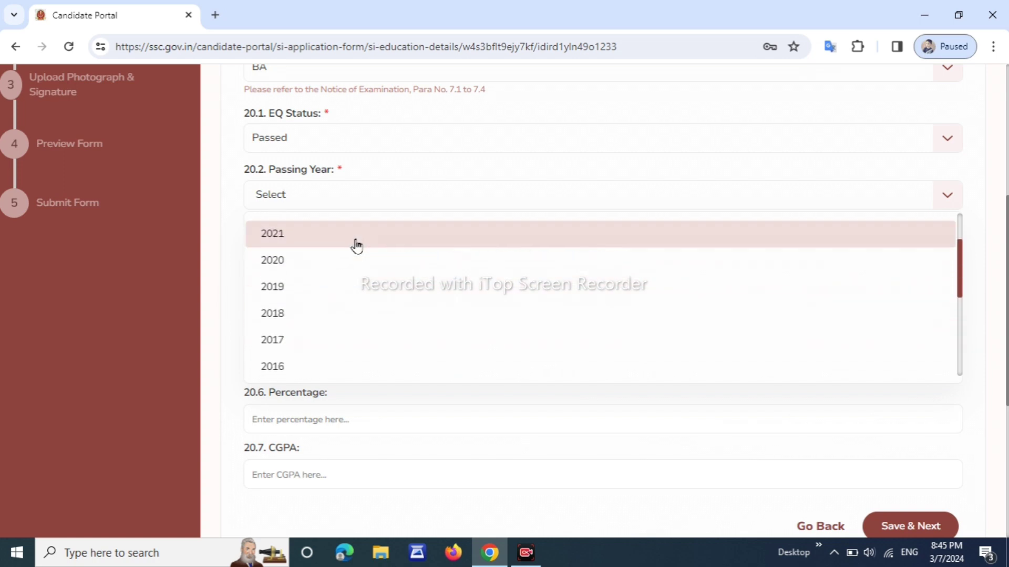
left_click(347, 286)
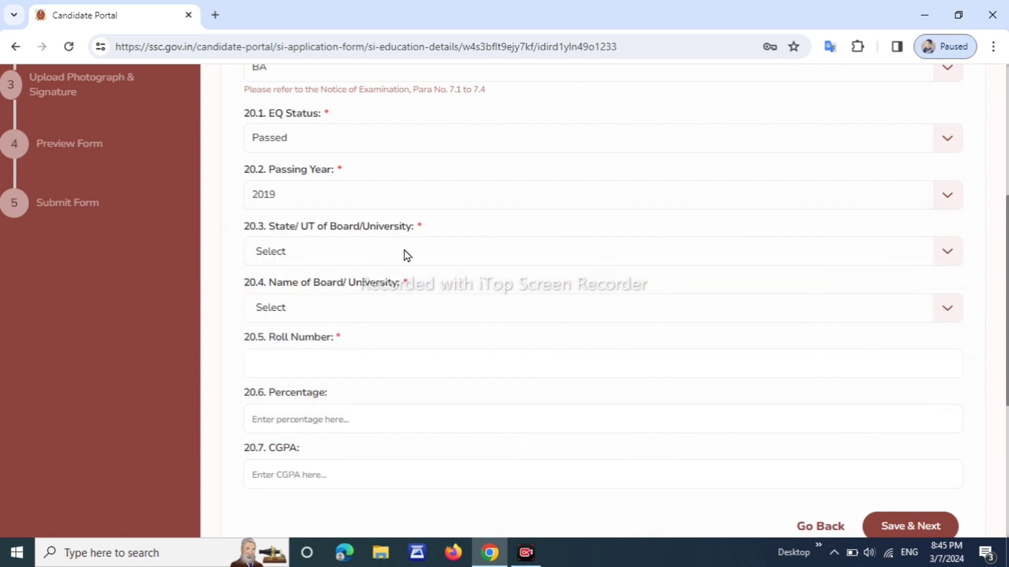
Set the State/UT of Board/University to Maharashtra
left_click(415, 252)
scroll(403, 320, "down", 6)
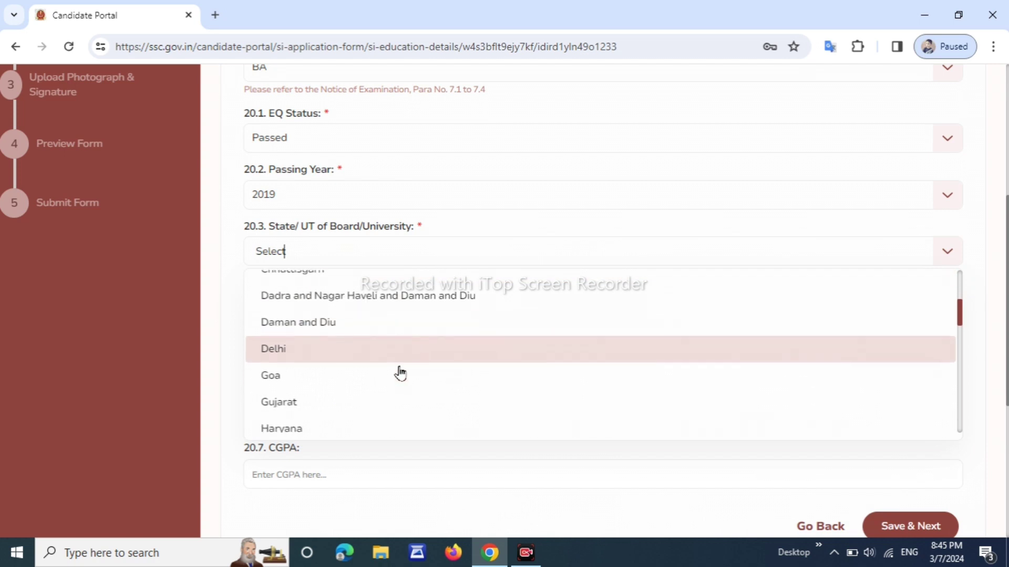
scroll(424, 383, "down", 3)
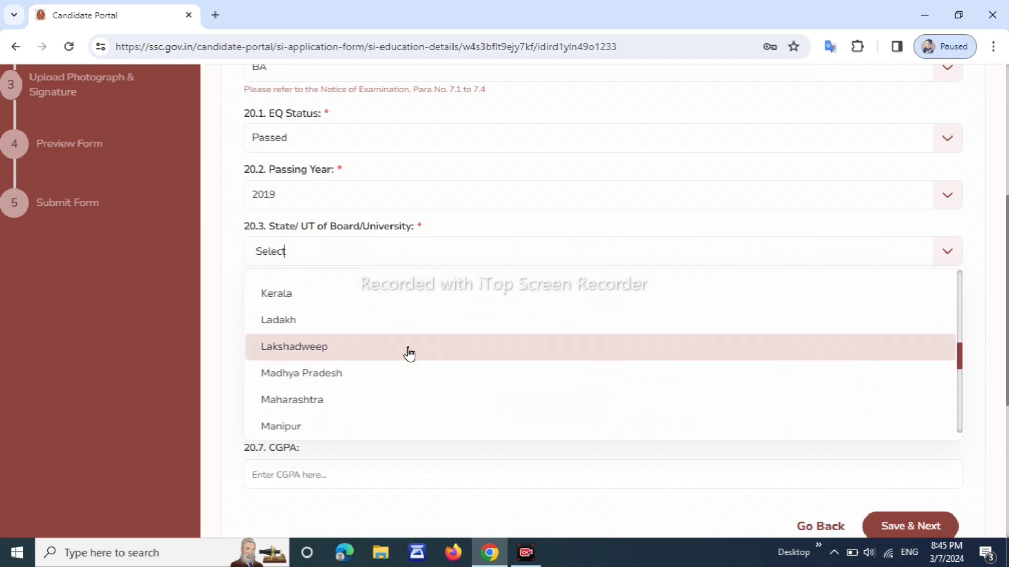
left_click(407, 400)
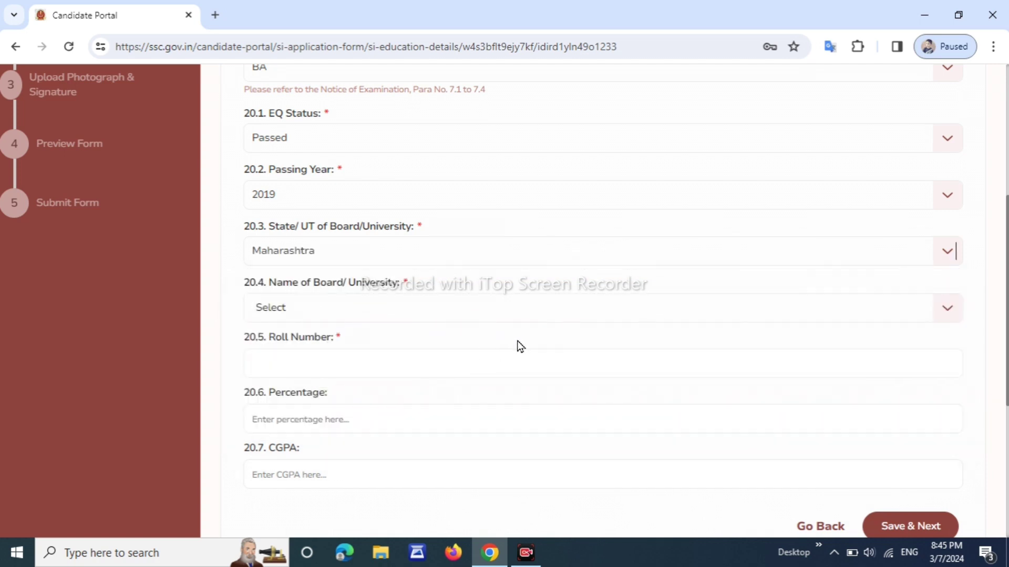
Choose Yashwant Rao Chavan Maharashtra Open University as the Name of Board/University
scroll(518, 344, "down", 3)
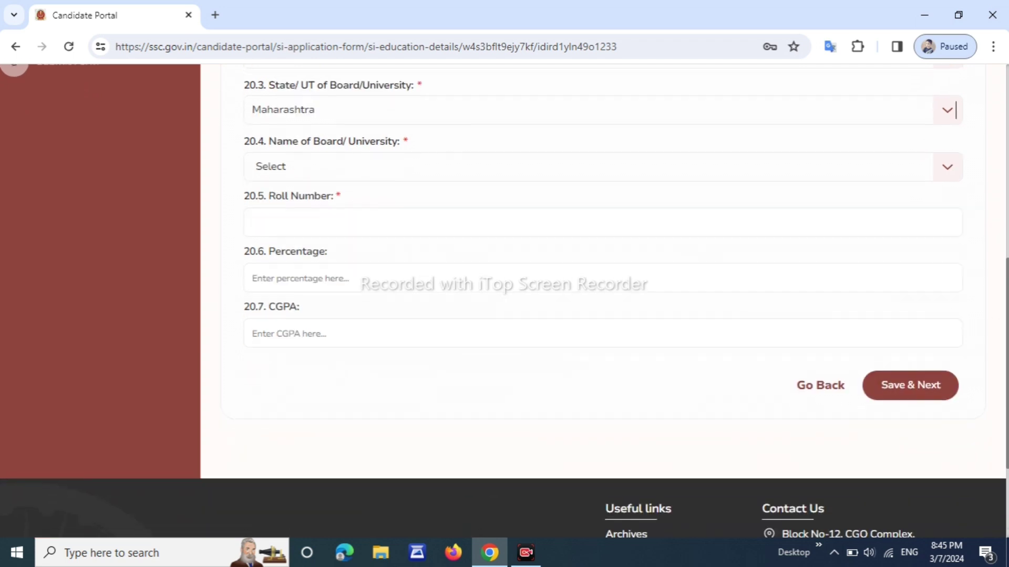
left_click(461, 160)
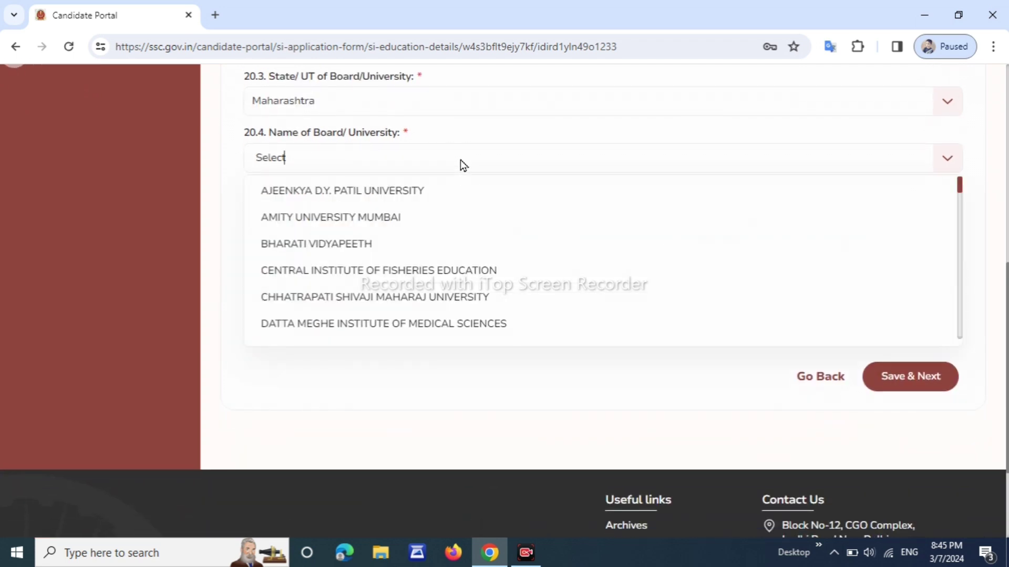
scroll(452, 263, "down", 5)
scroll(447, 293, "down", 20)
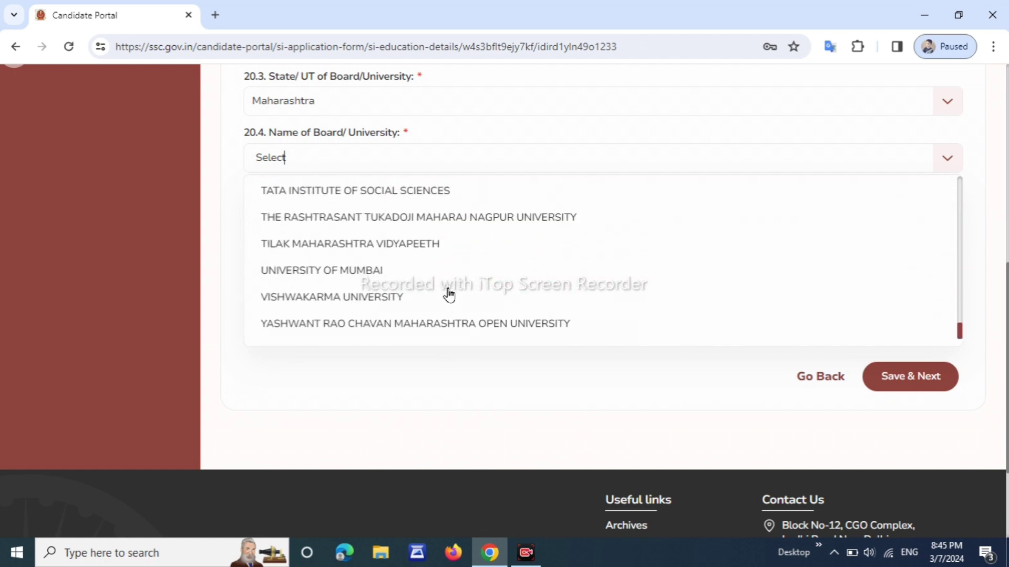
left_click(456, 323)
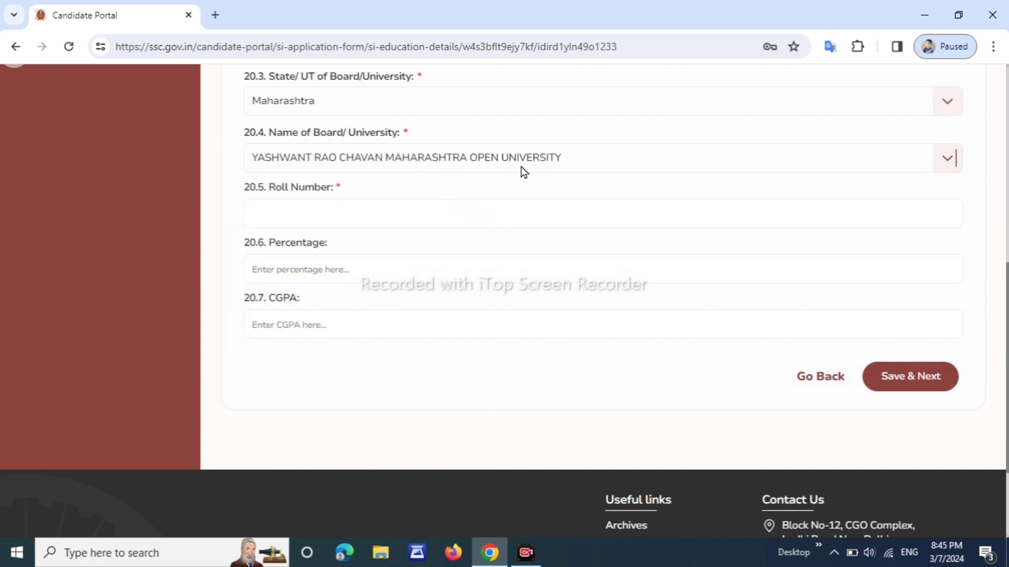
Enter the candidate's roll number and percentage, save the Education Details and continue to Ex-Servicemen Status
left_click_drag(263, 188, 320, 191)
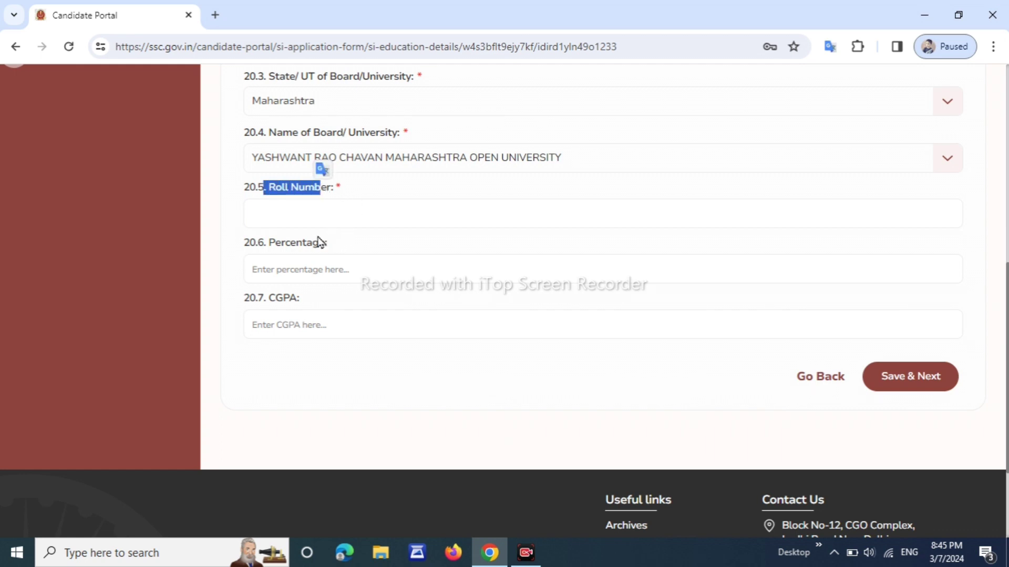
left_click_drag(284, 251, 330, 246)
left_click(396, 264)
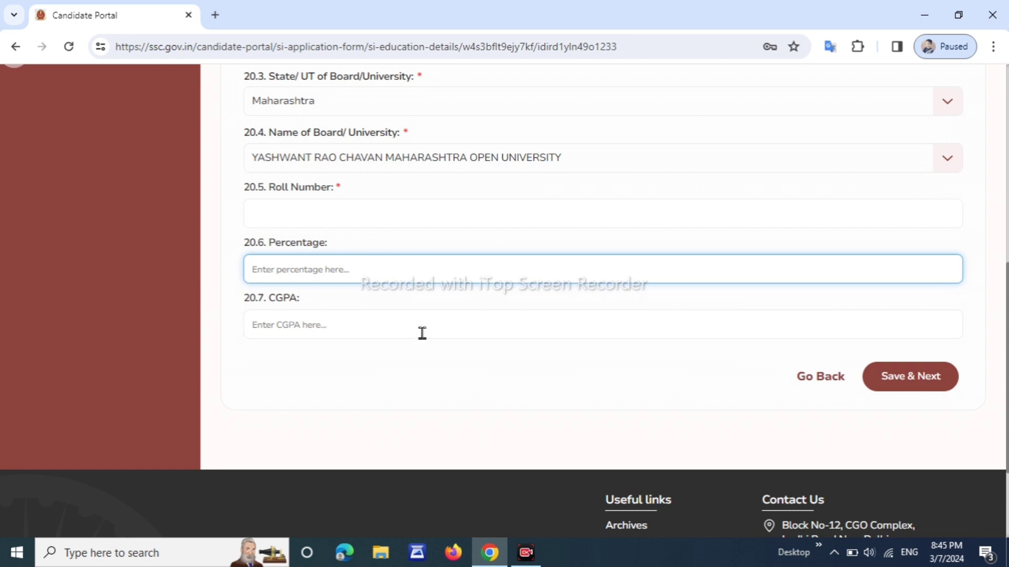
left_click(388, 334)
left_click(393, 277)
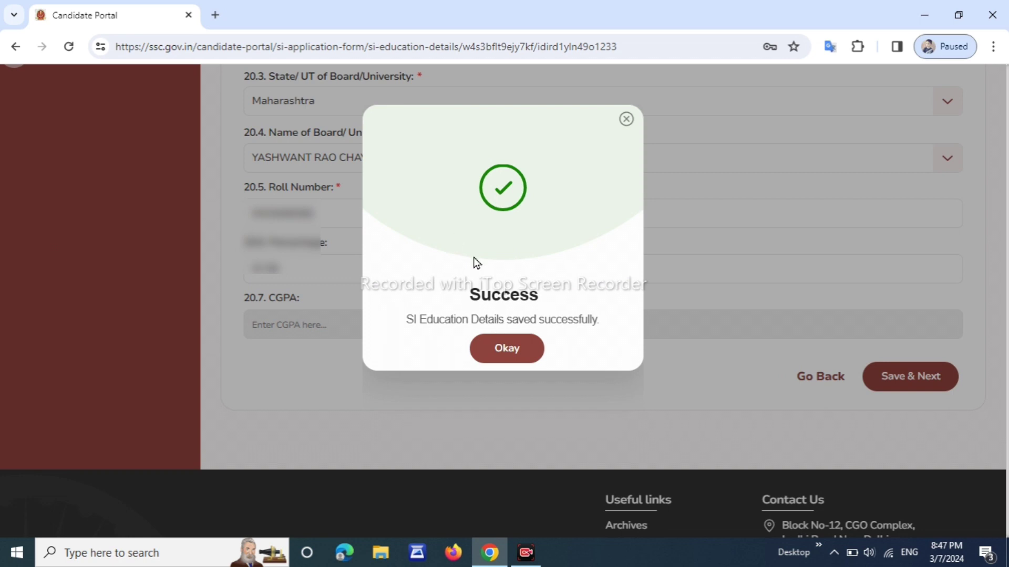
left_click(515, 357)
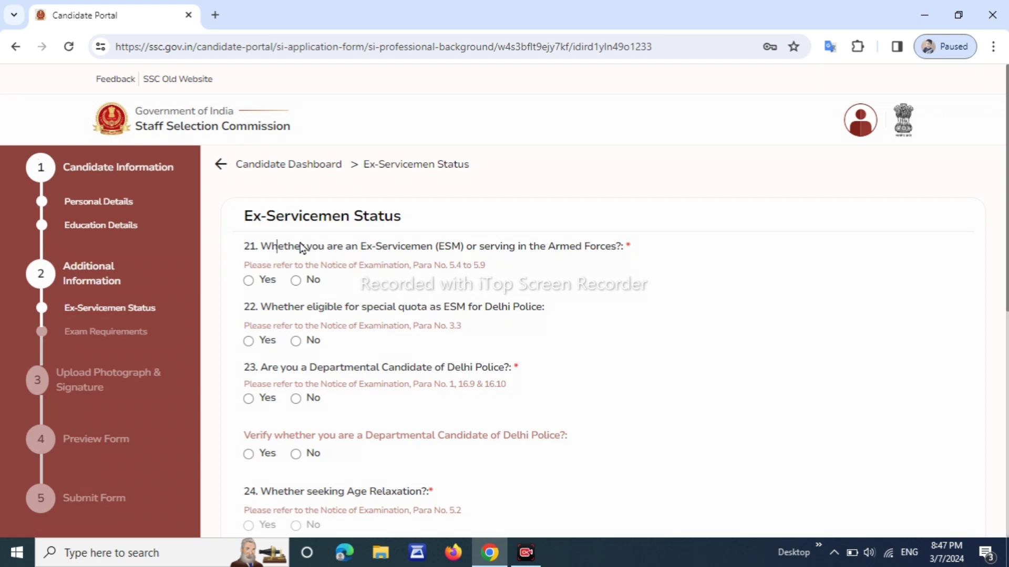
Answer No to eligibility for the special quota as ESM for Delhi Police
left_click_drag(302, 250, 278, 247)
scroll(316, 286, "down", 2)
left_click_drag(244, 233, 447, 232)
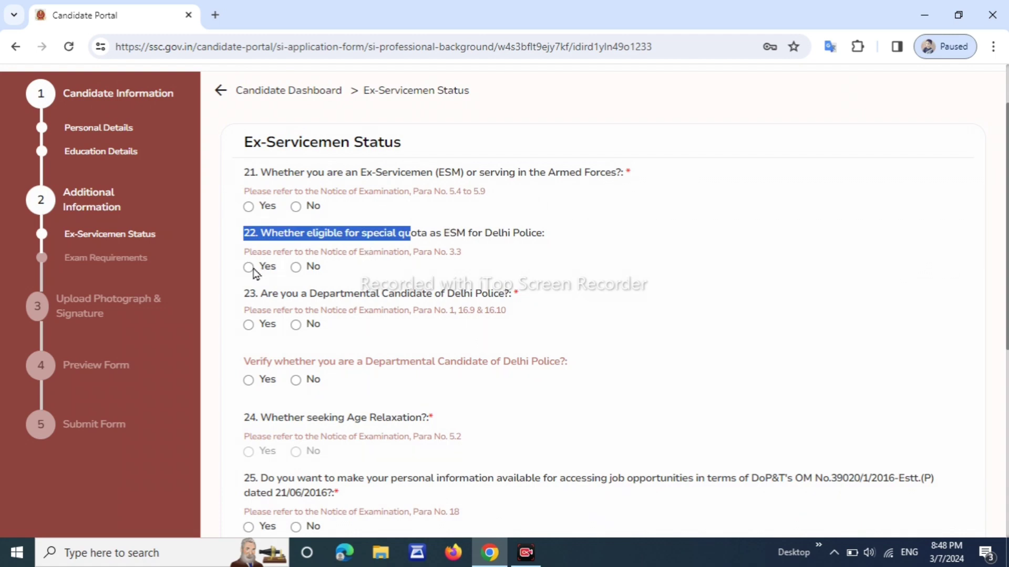
left_click(295, 267)
scroll(368, 236, "down", 1)
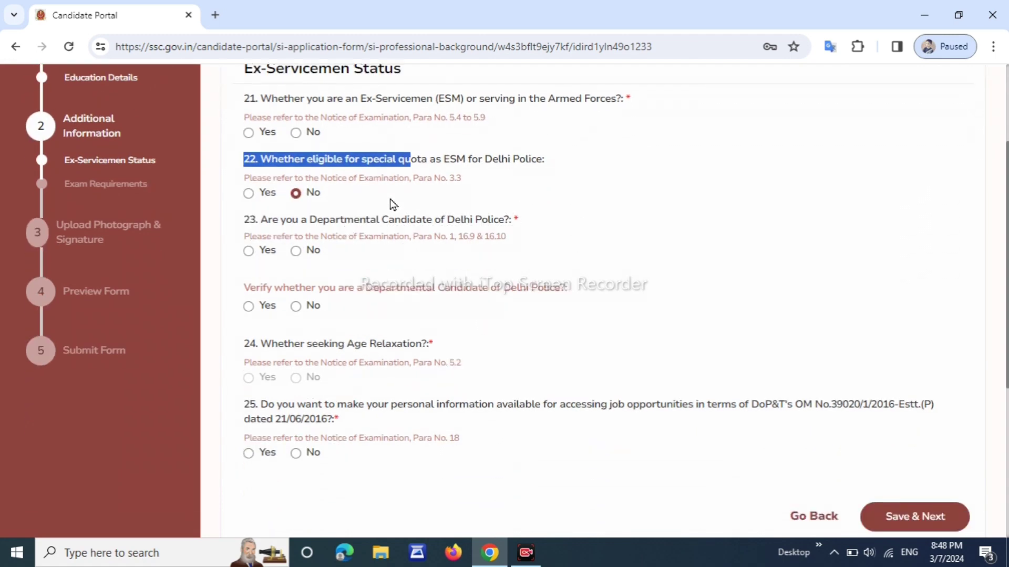
left_click(407, 194)
Answer No to being a Departmental Candidate of Delhi Police and verify it with No
left_click_drag(311, 222, 486, 221)
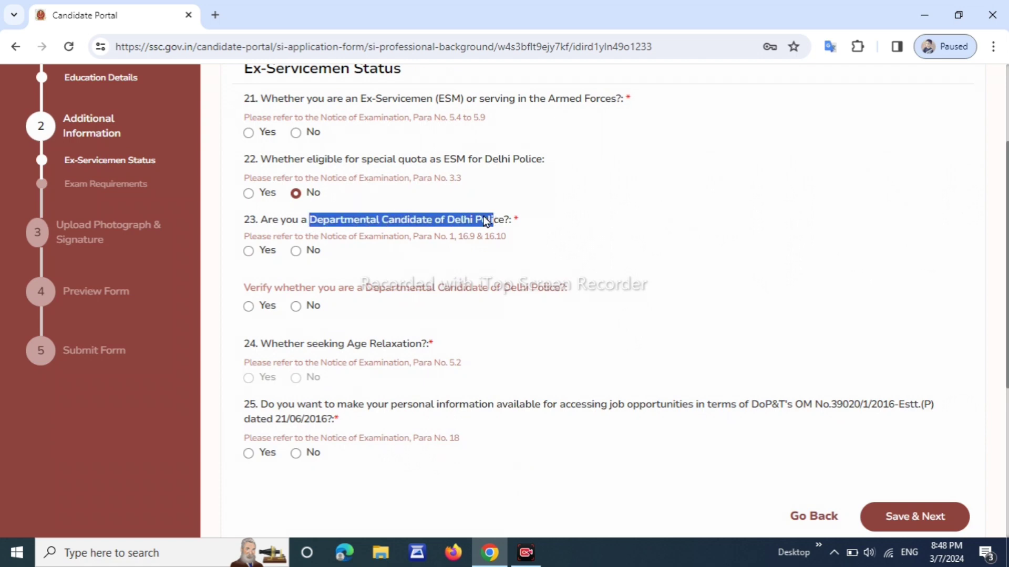
left_click(296, 251)
left_click(361, 259)
scroll(378, 273, "down", 1)
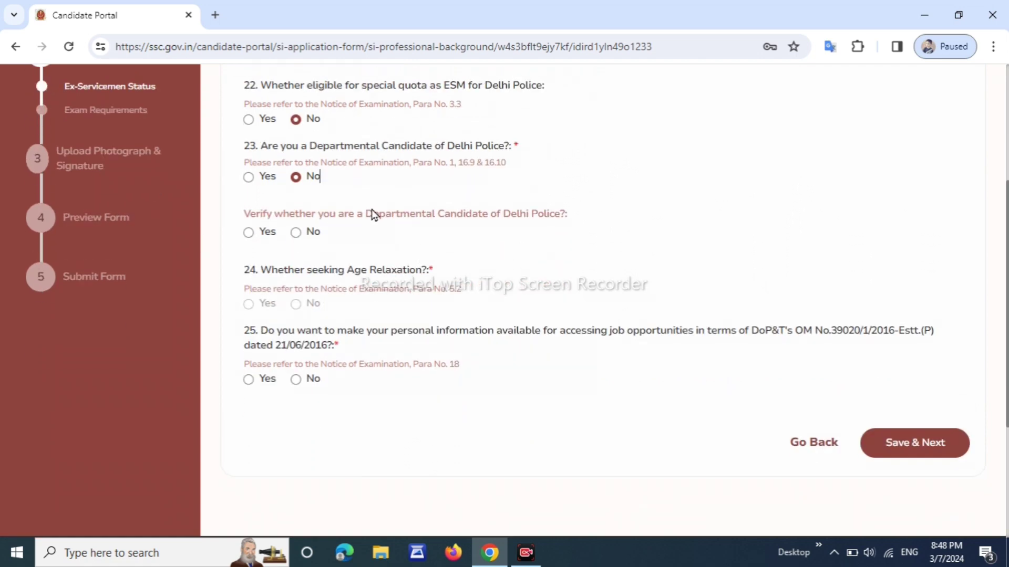
left_click_drag(372, 213, 559, 221)
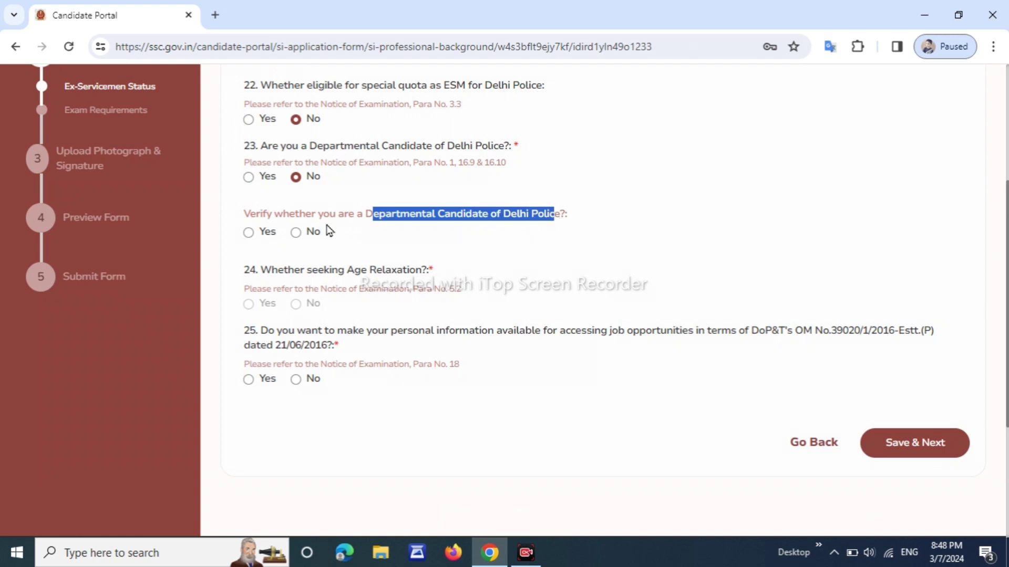
left_click(295, 233)
Try to answer Yes to question 24 on seeking Age Relaxation
scroll(386, 240, "down", 1)
scroll(385, 240, "down", 1)
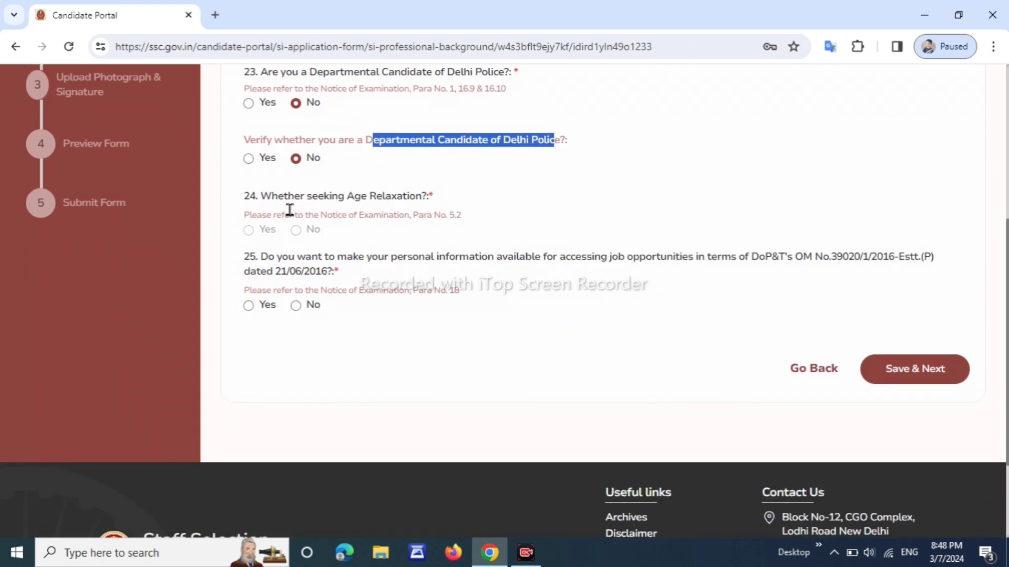
left_click_drag(271, 198, 376, 201)
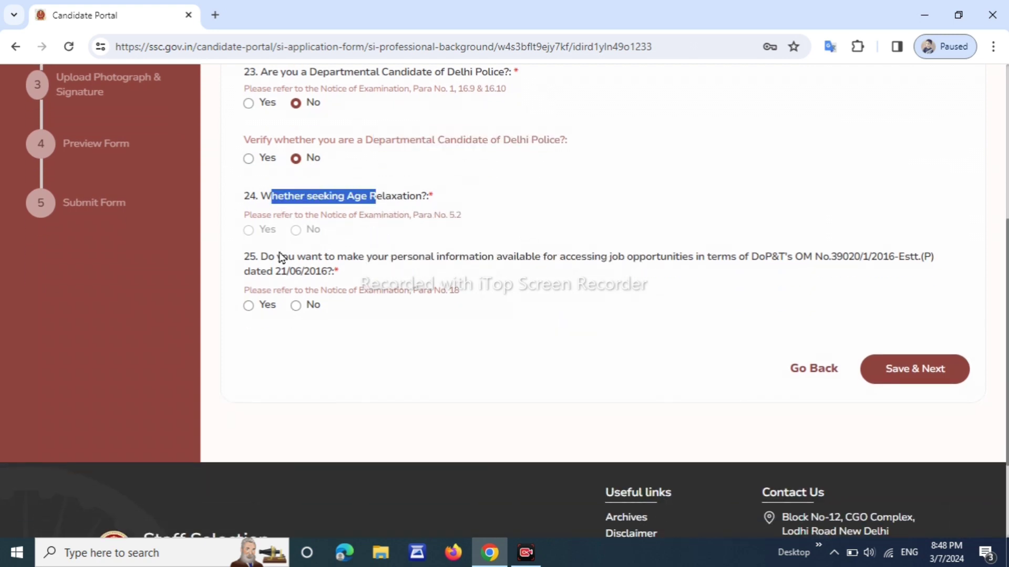
left_click(248, 232)
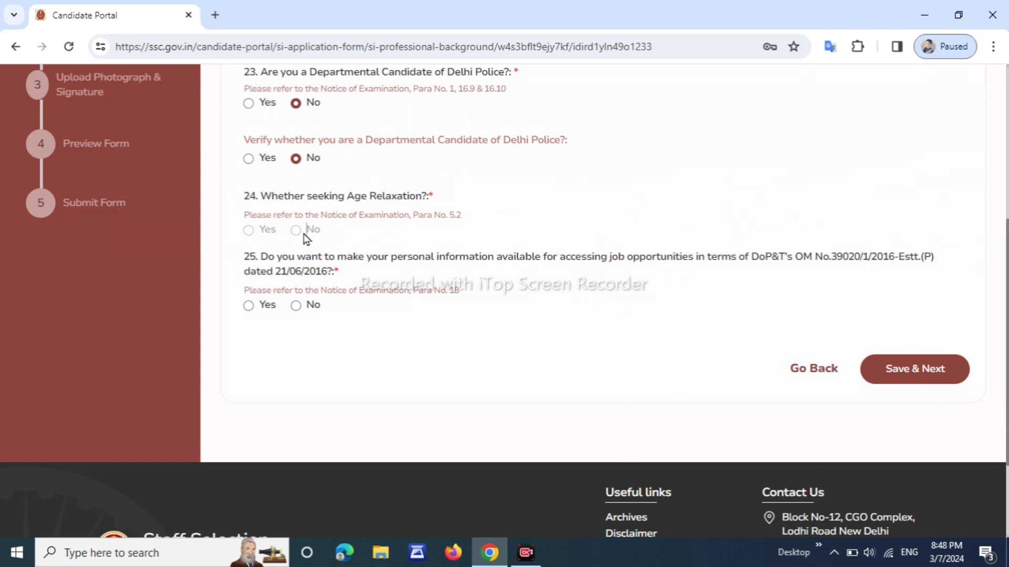
Answer Yes to question 25 on making personal information available for accessing job opportunities
scroll(338, 230, "down", 1)
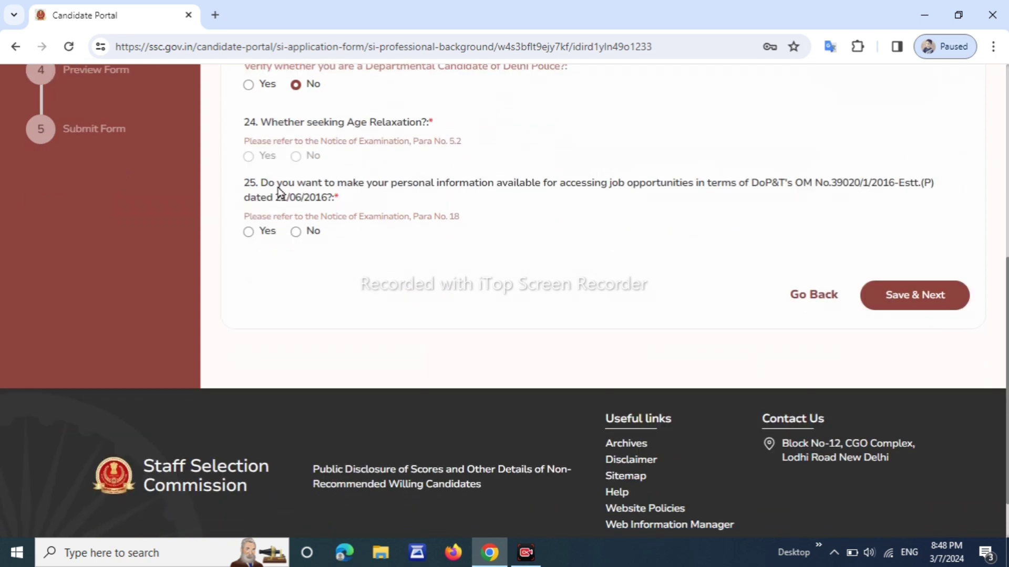
left_click_drag(267, 184, 327, 212)
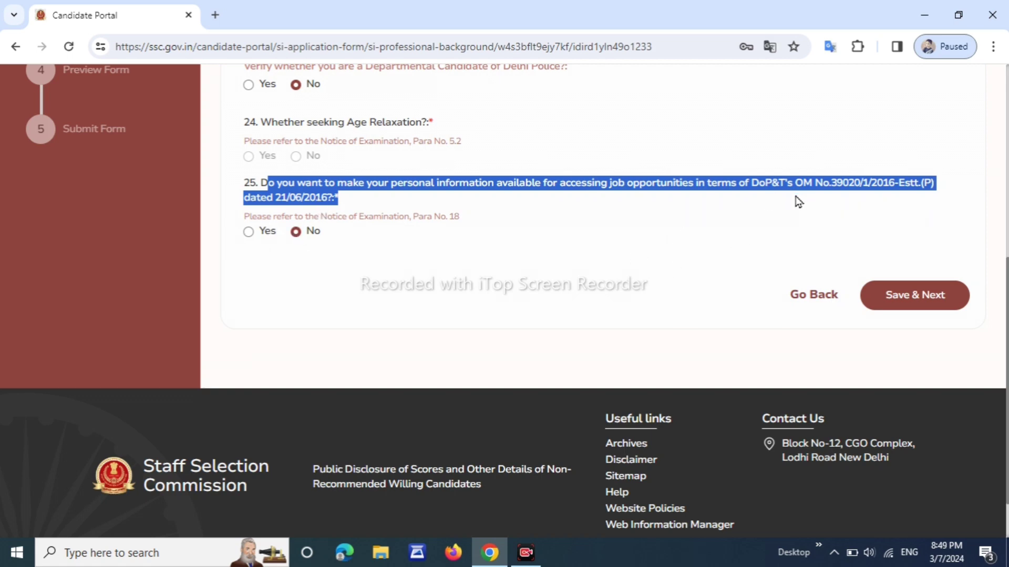
left_click(248, 231)
left_click(372, 244)
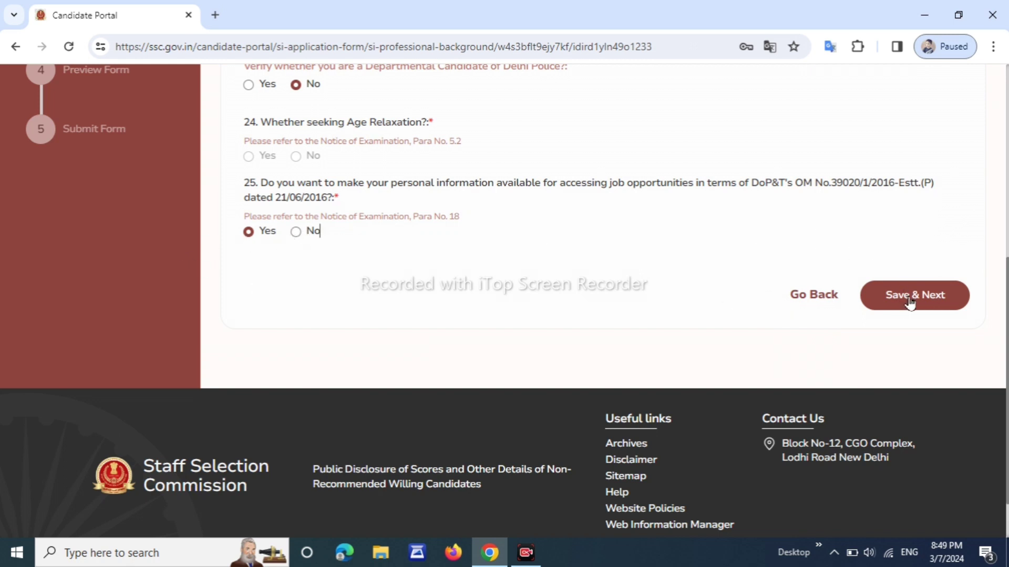
Set Age Relaxation to Yes with category 02-OBC, and save the Ex-Servicemen Status details
scroll(430, 243, "up", 4)
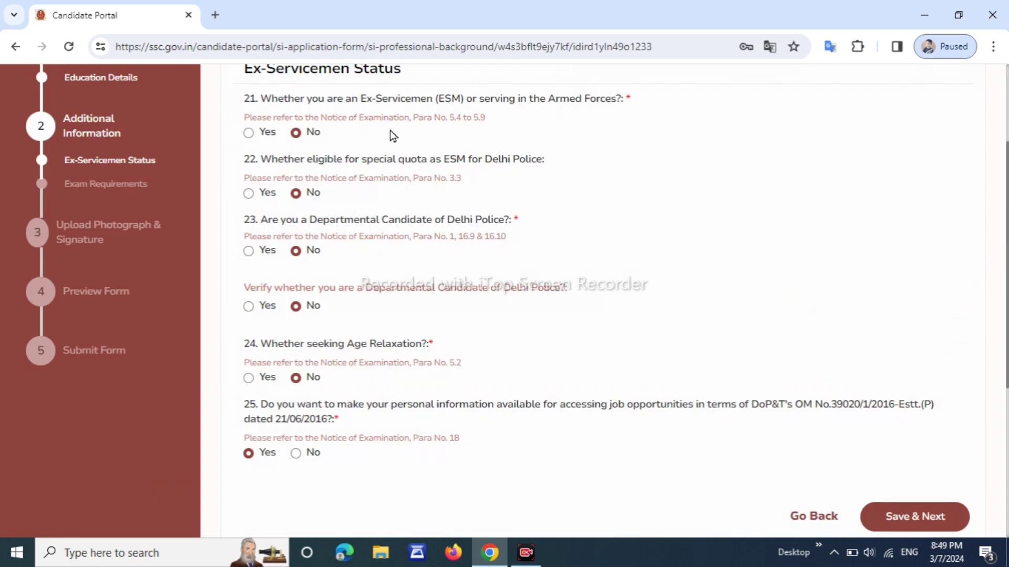
scroll(366, 212, "down", 2)
scroll(363, 236, "down", 2)
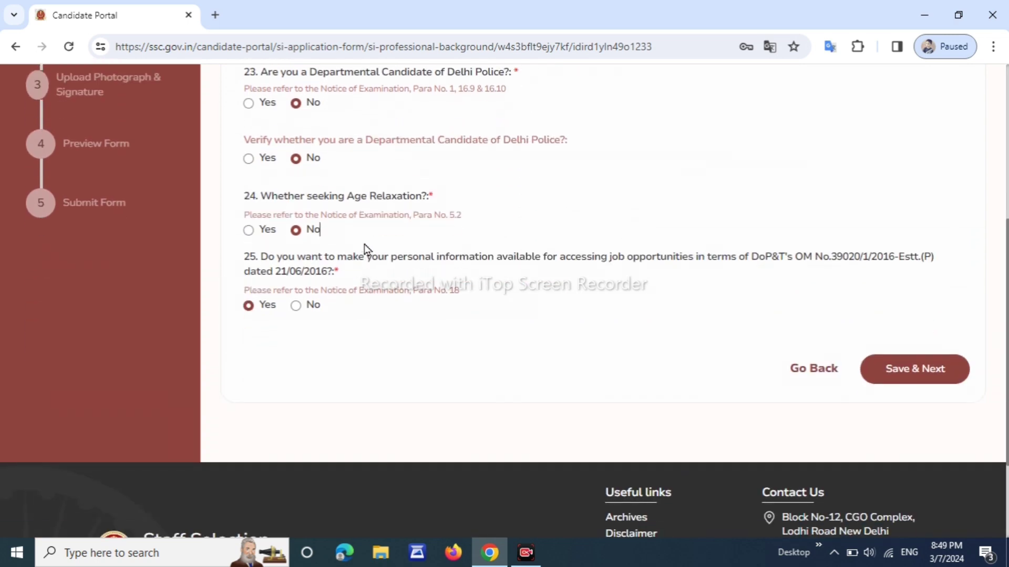
left_click(917, 370)
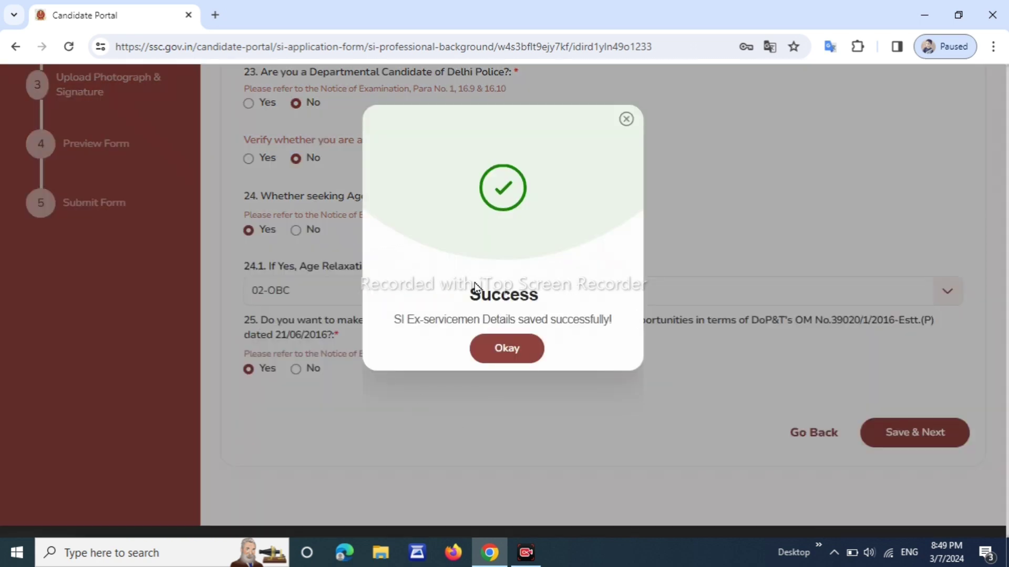
left_click(512, 347)
Choose WR-Aurangabad (7202) as Preference 1 for the examination centre
scroll(531, 298, "down", 2)
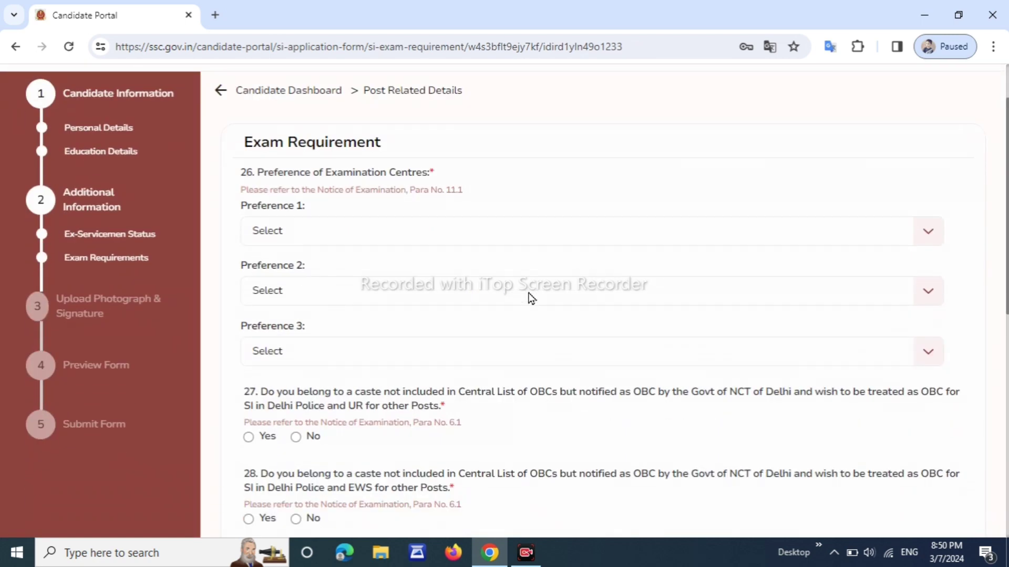
scroll(499, 278, "down", 2)
left_click(330, 154)
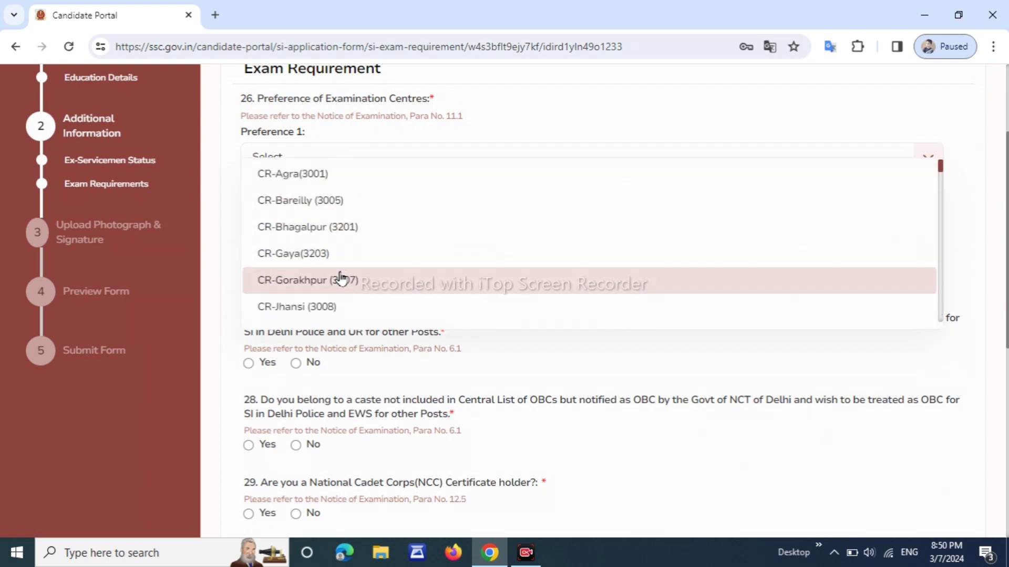
scroll(344, 276, "down", 15)
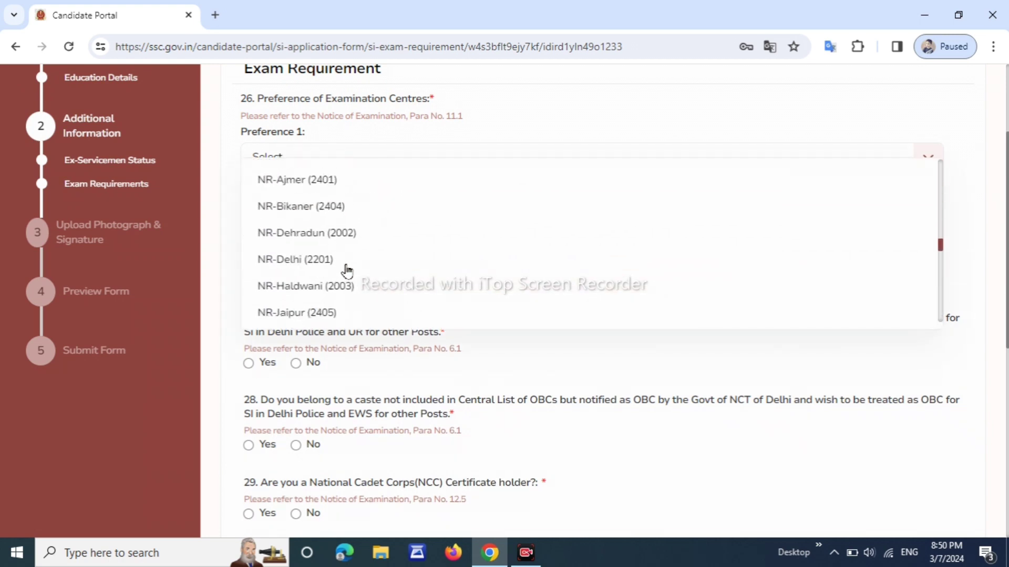
scroll(346, 271, "down", 15)
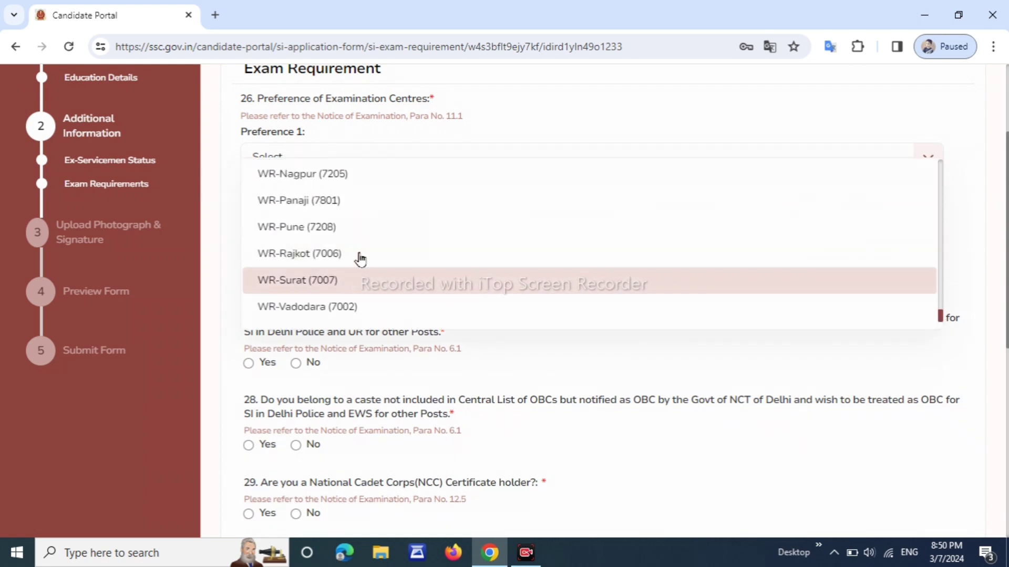
scroll(363, 220, "up", 3)
scroll(373, 220, "up", 1)
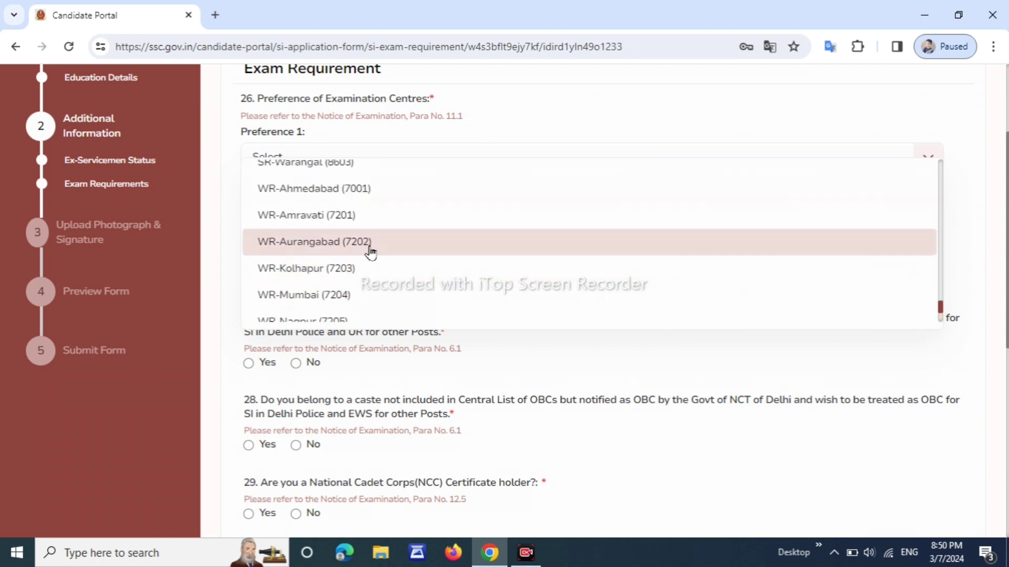
left_click(368, 247)
Set examination centre Preference 2 to WR-Amravati (7201) and Preference 3 to WR-Nagpur (7205)
left_click(446, 216)
scroll(416, 305, "down", 2)
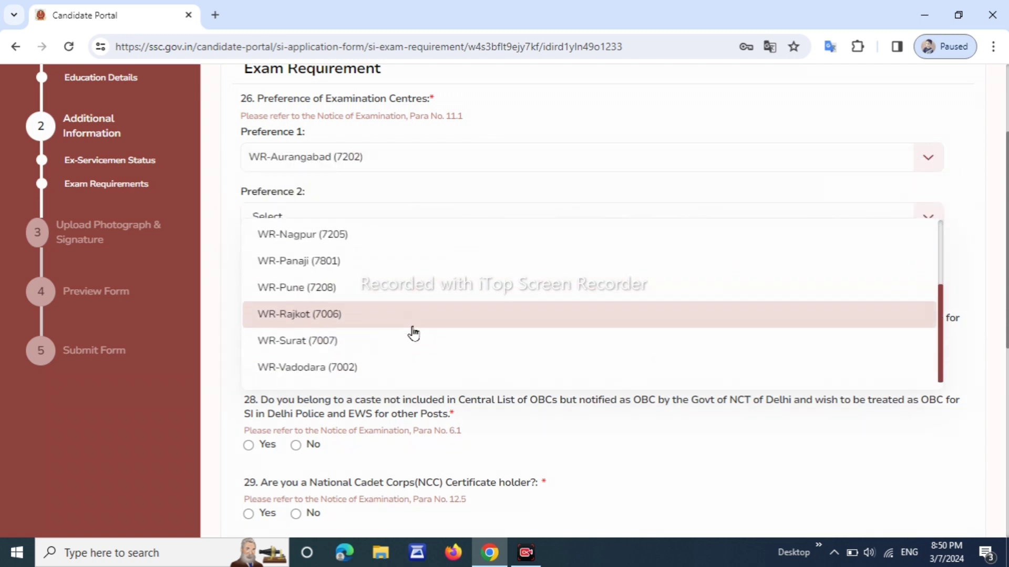
scroll(412, 331, "up", 2)
left_click(401, 265)
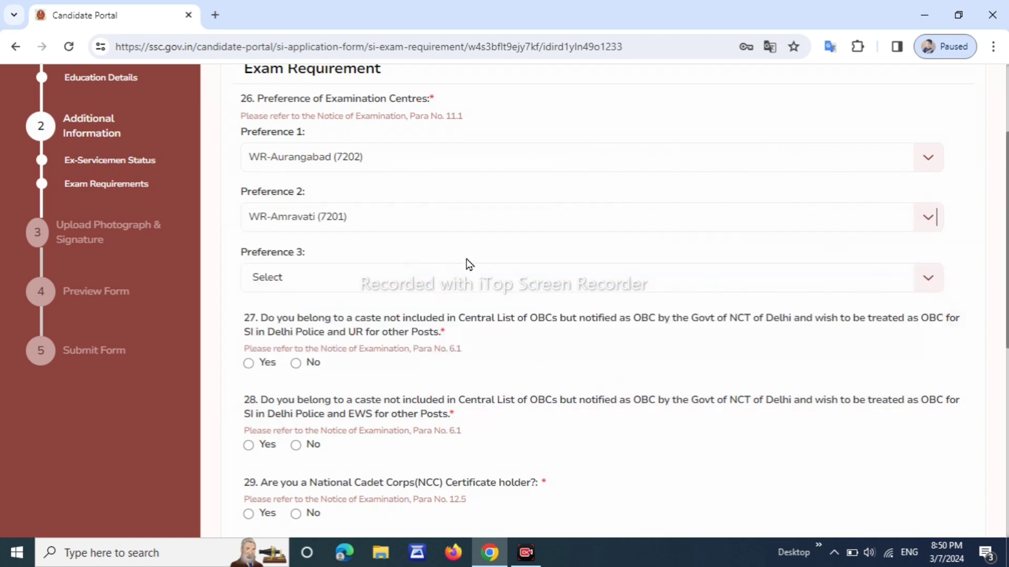
scroll(383, 219, "down", 3)
left_click(358, 128)
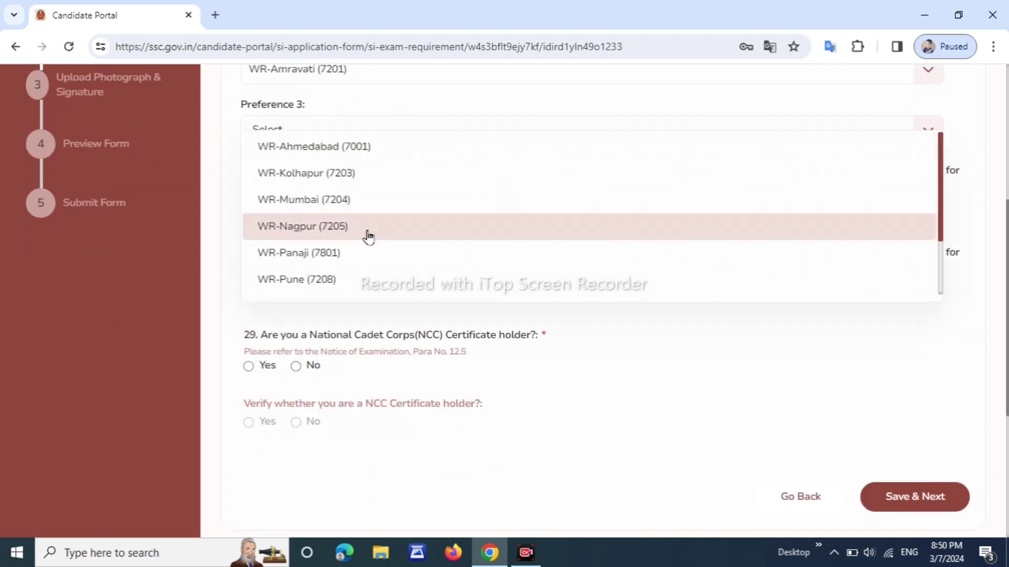
left_click(366, 229)
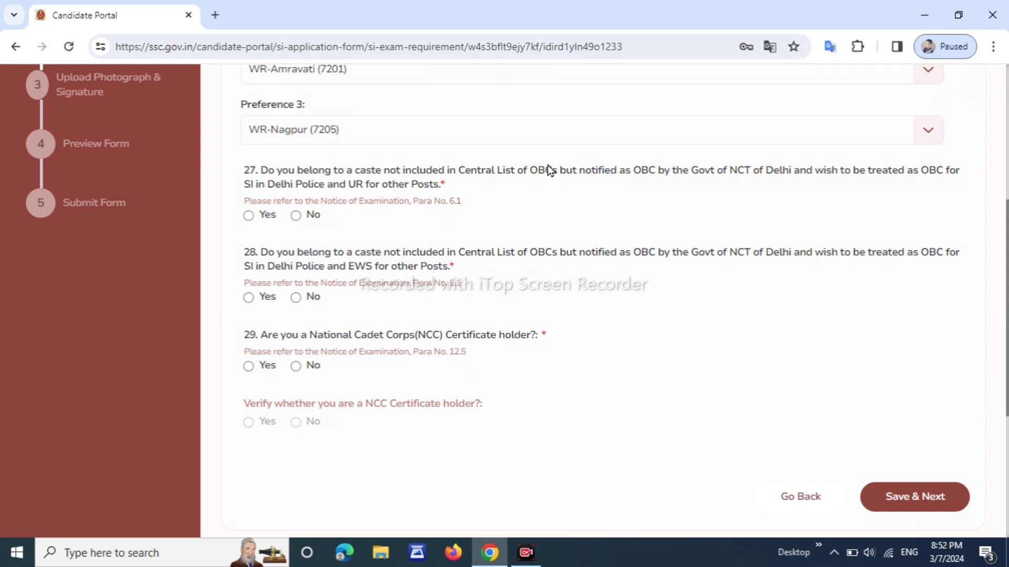
Answer No to questions 27 and 28 on being treated as a Delhi-notified OBC for SI in Delhi Police
left_click(520, 207)
left_click_drag(449, 171, 790, 174)
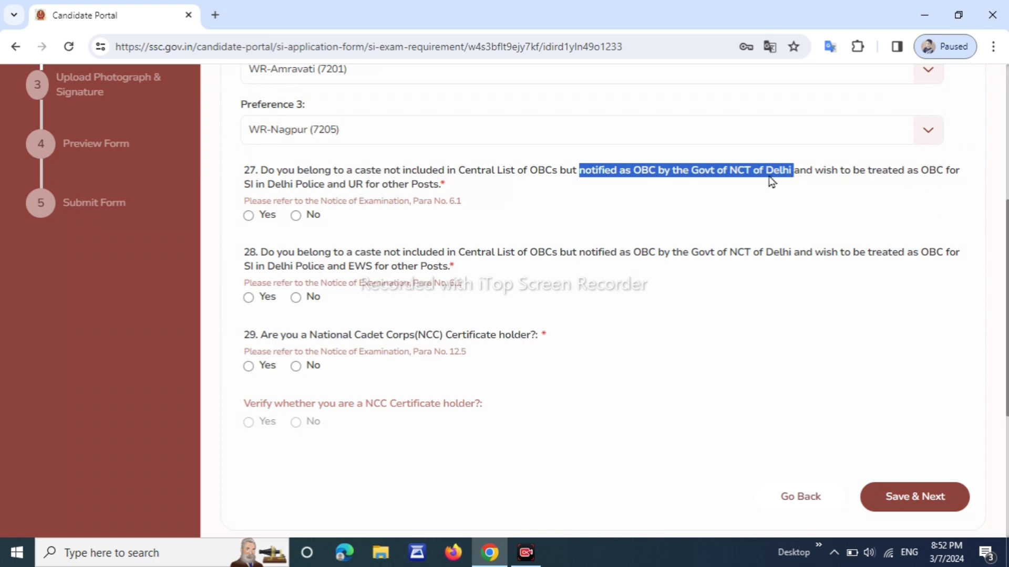
left_click(266, 175)
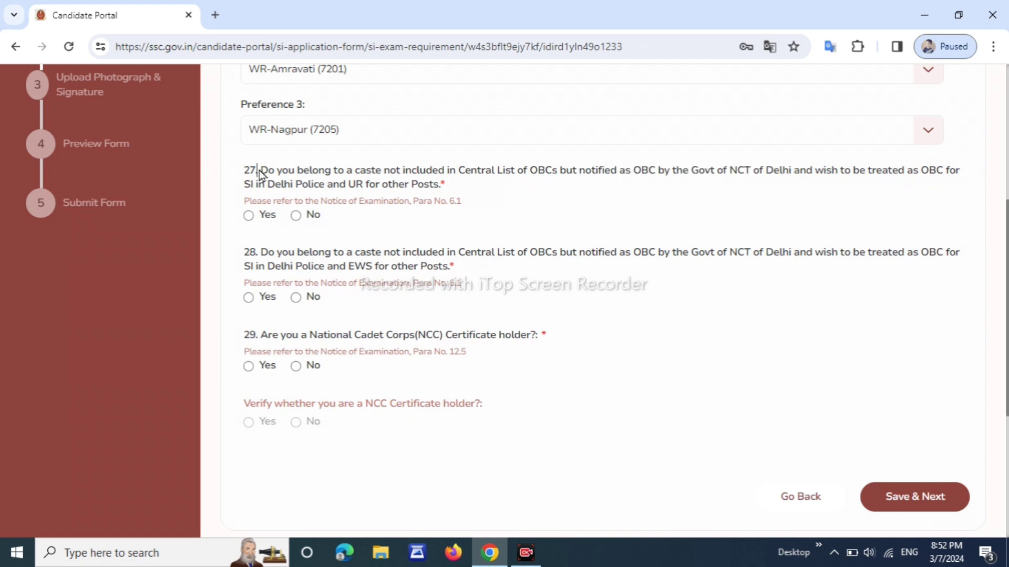
left_click_drag(259, 174, 560, 173)
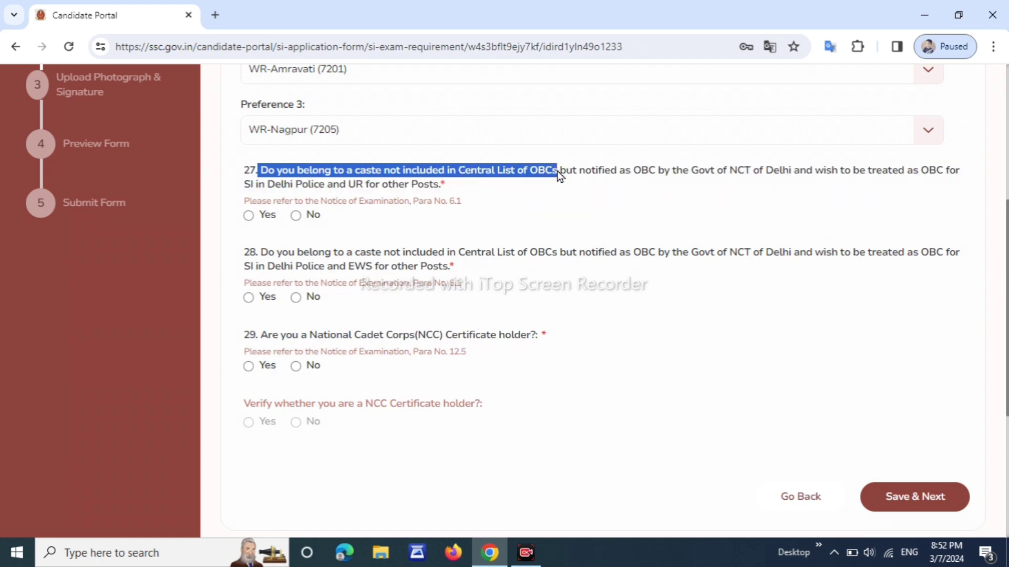
left_click_drag(689, 172, 844, 184)
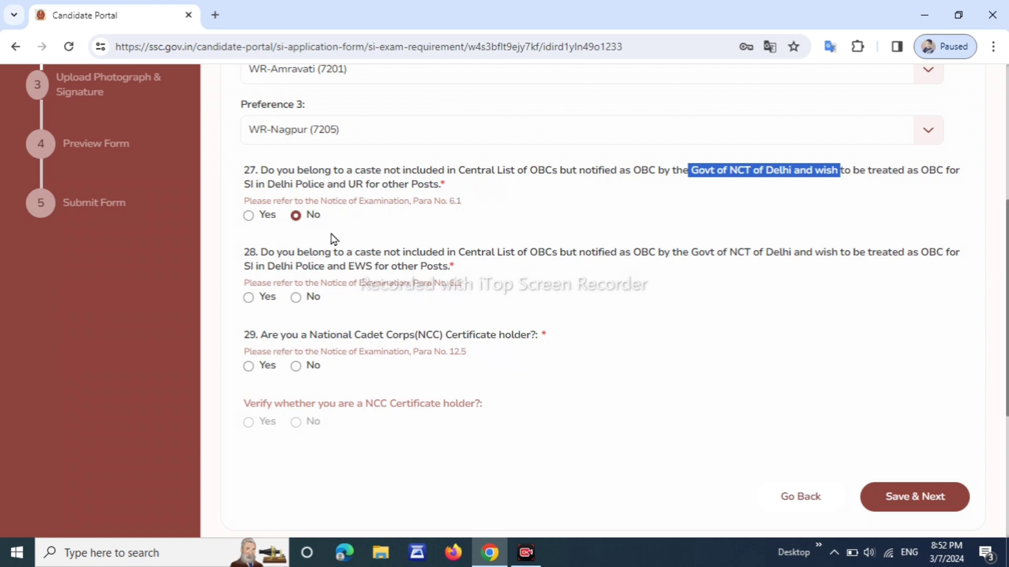
scroll(331, 237, "down", 1)
left_click_drag(270, 176, 340, 190)
left_click(373, 227)
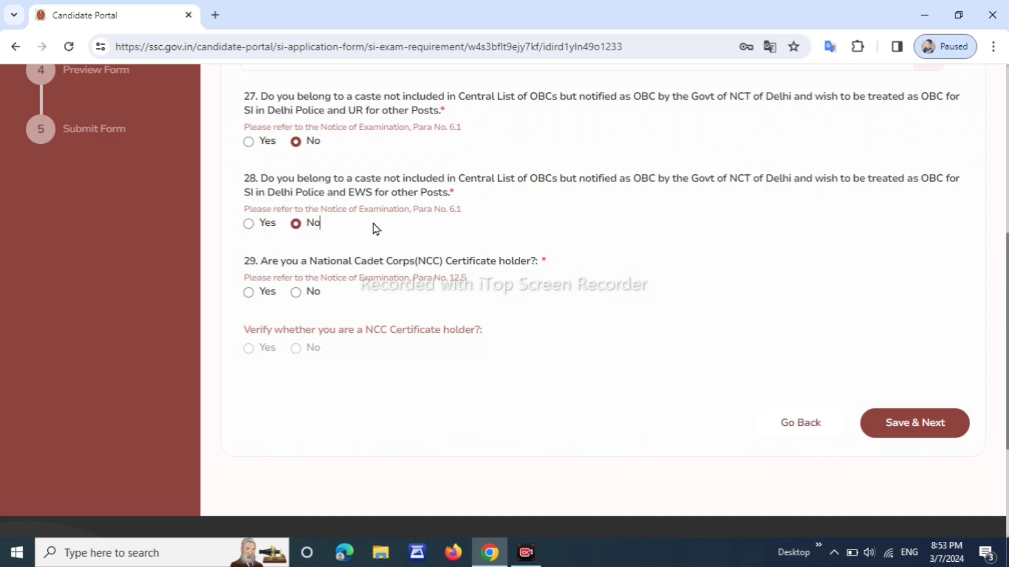
Answer and verify No for being an NCC Certificate holder, and save the Exam Requirement details
scroll(374, 231, "down", 2)
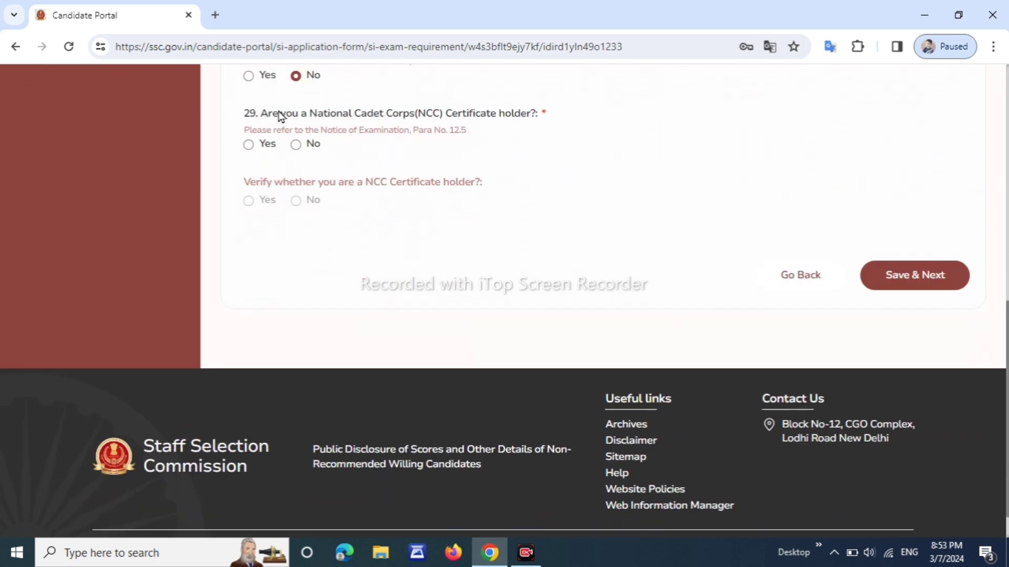
left_click_drag(278, 114, 434, 115)
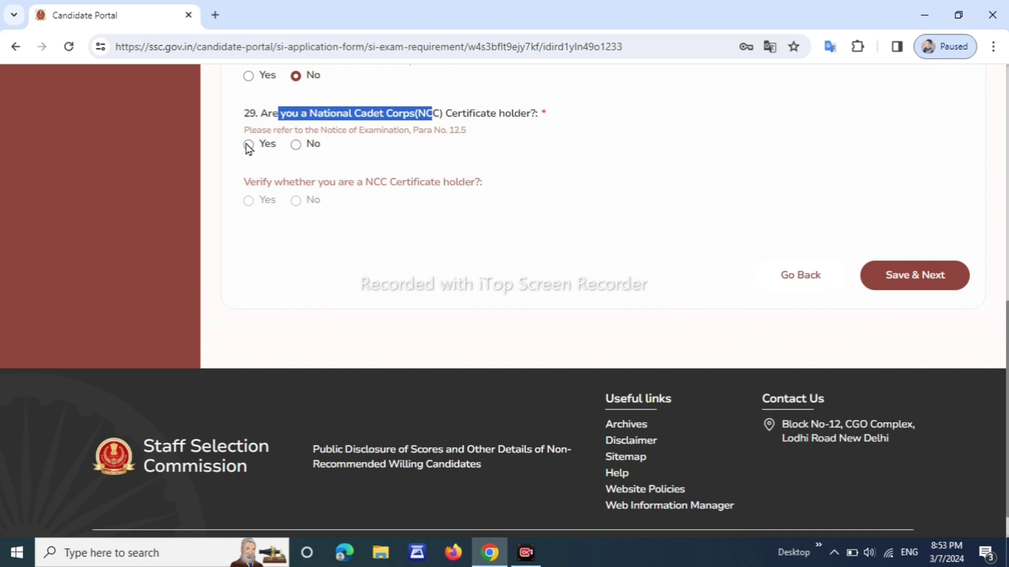
left_click(297, 147)
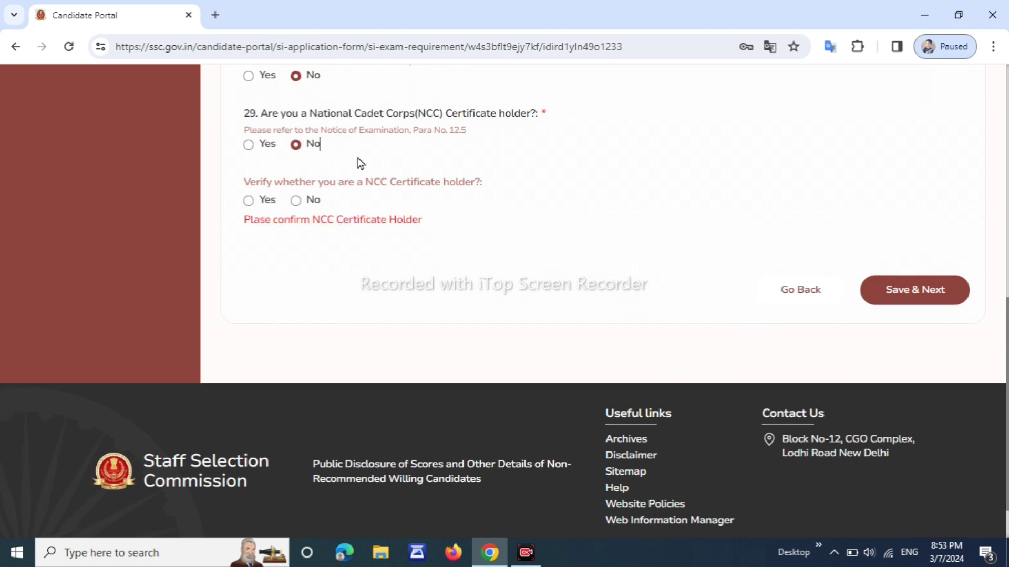
left_click_drag(272, 182, 387, 190)
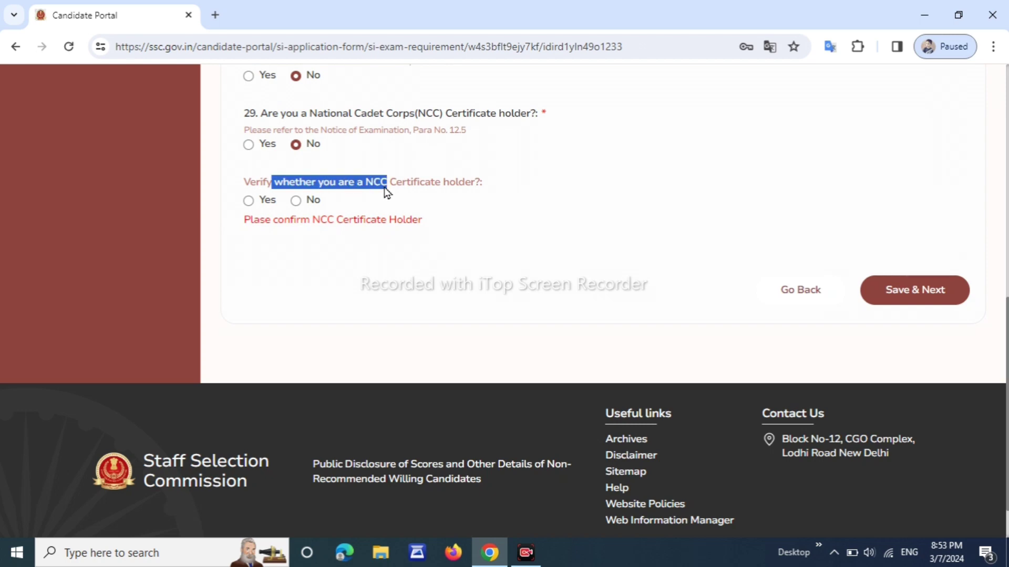
left_click(294, 205)
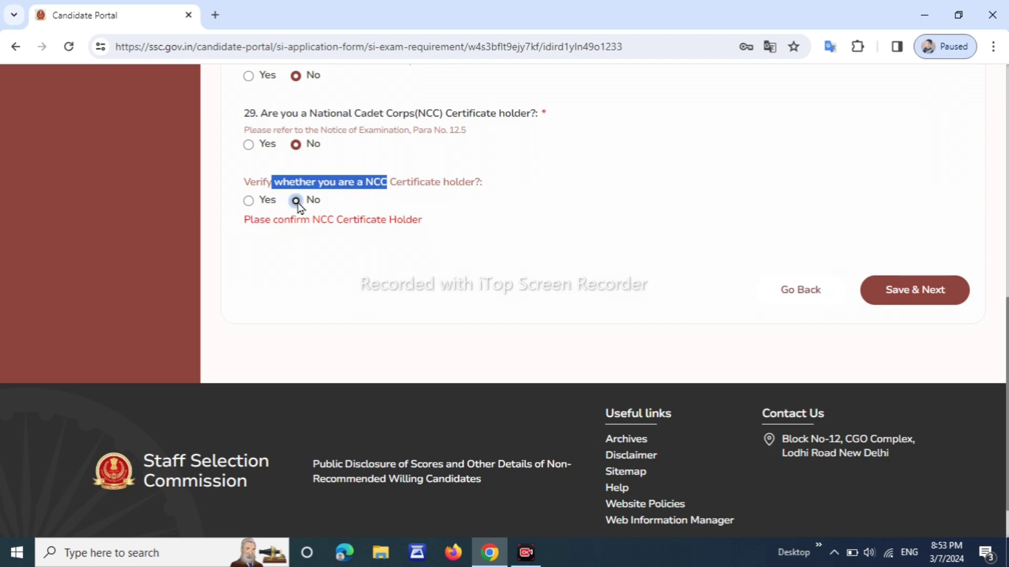
left_click(929, 274)
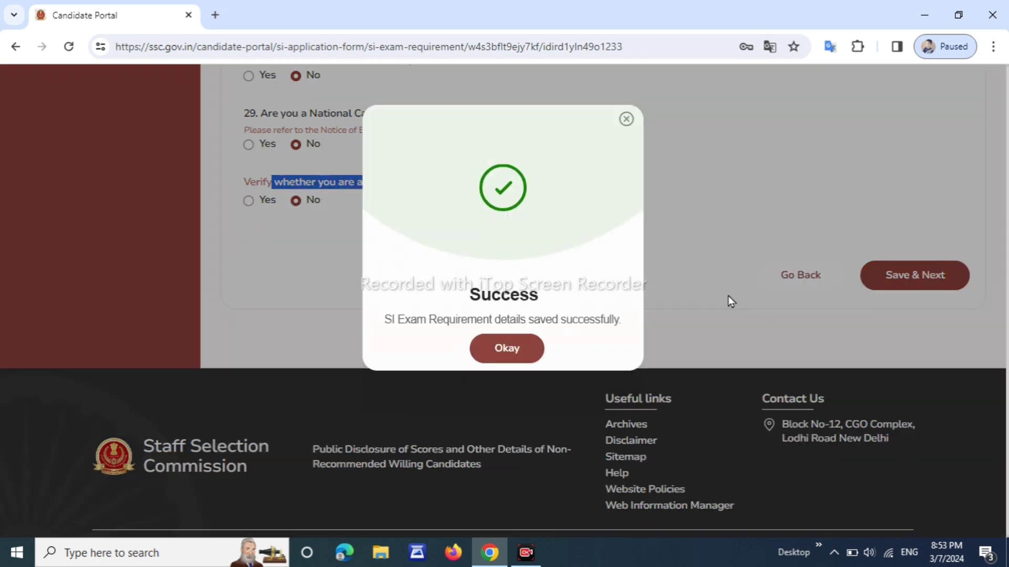
left_click(514, 351)
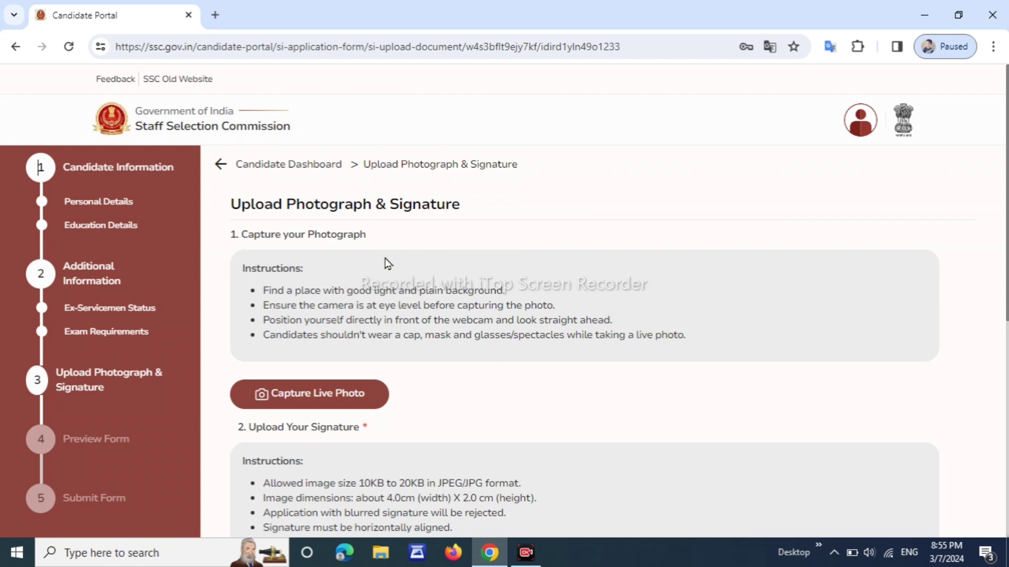
Read the instructions for capturing the photograph, including background, camera level and position in front of the webcam
left_click(385, 291)
left_click(468, 308, "shift")
left_click_drag(474, 306, 520, 307)
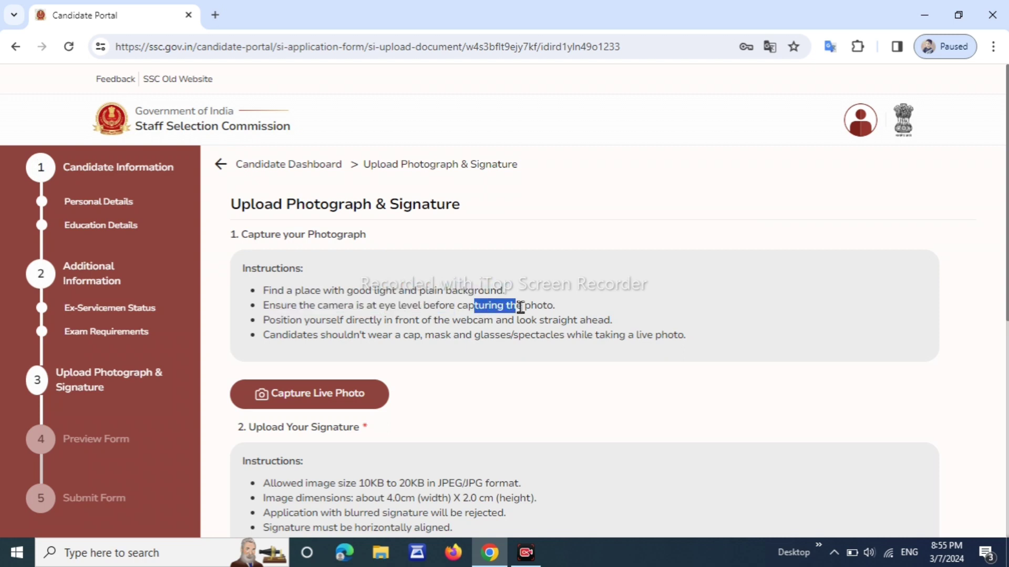
left_click_drag(398, 306, 421, 306)
scroll(419, 333, "down", 1)
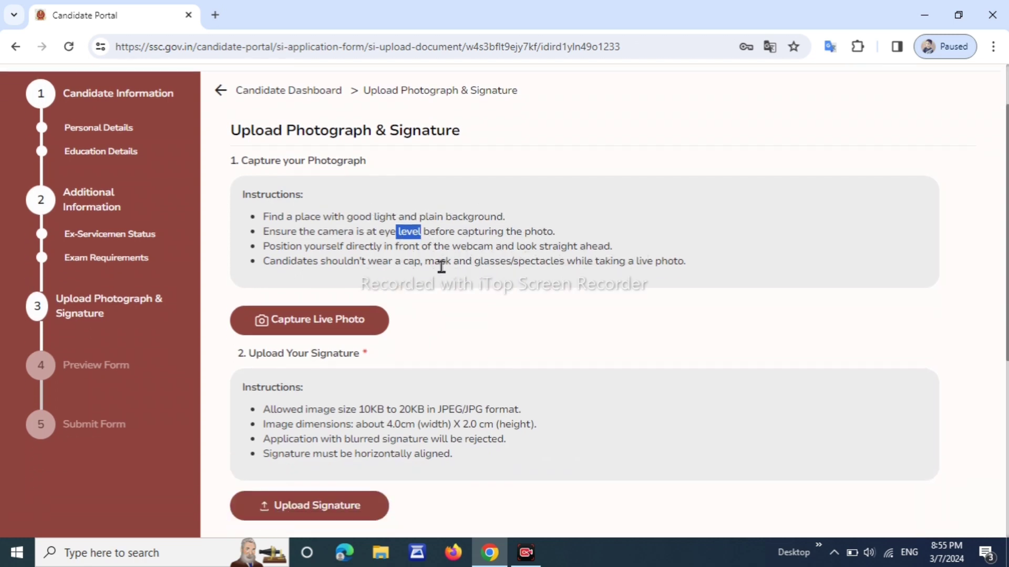
left_click(444, 259)
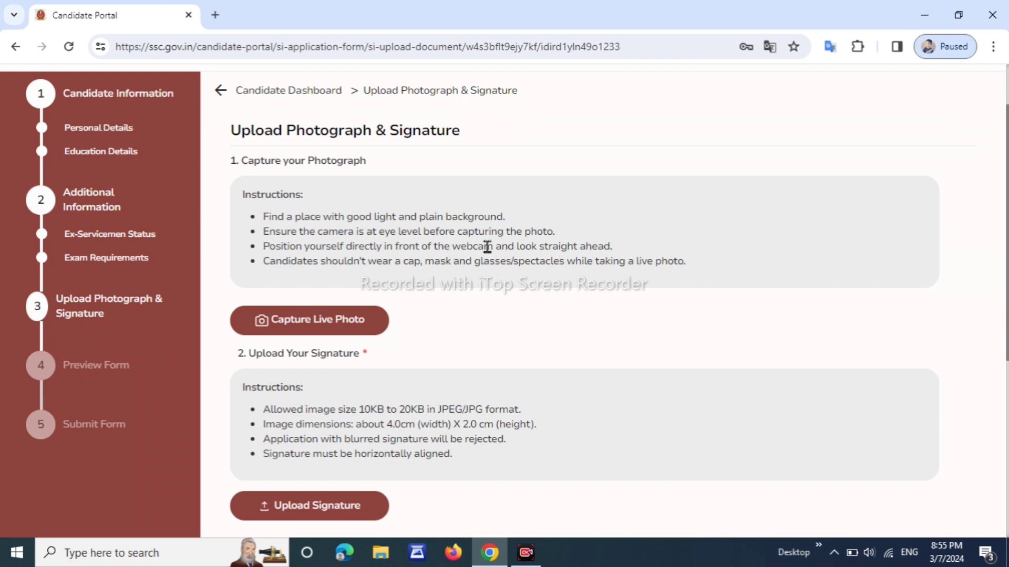
Capture the live photograph with the webcam and save it to the application
scroll(520, 247, "down", 1)
scroll(523, 250, "down", 1)
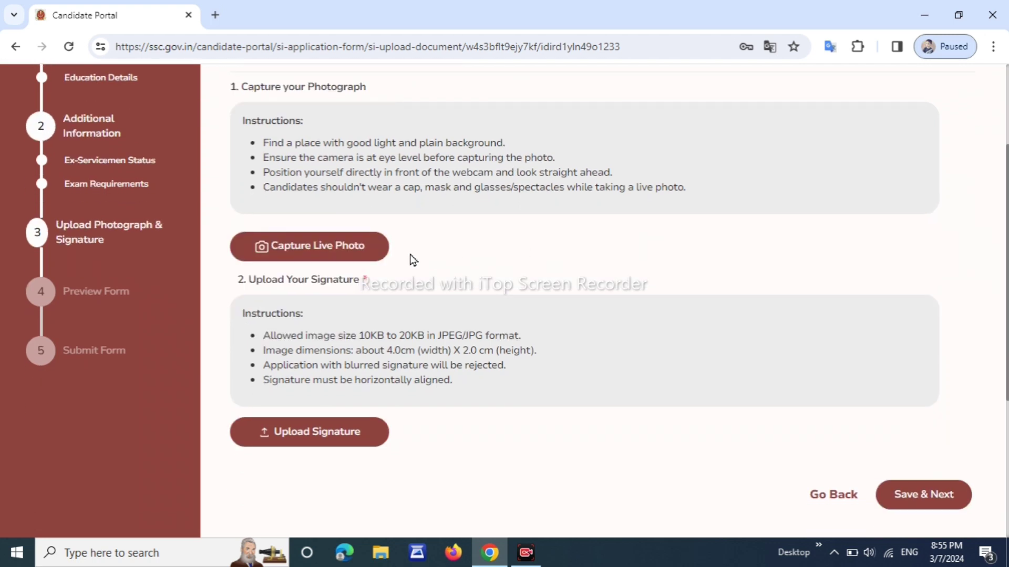
left_click(332, 256)
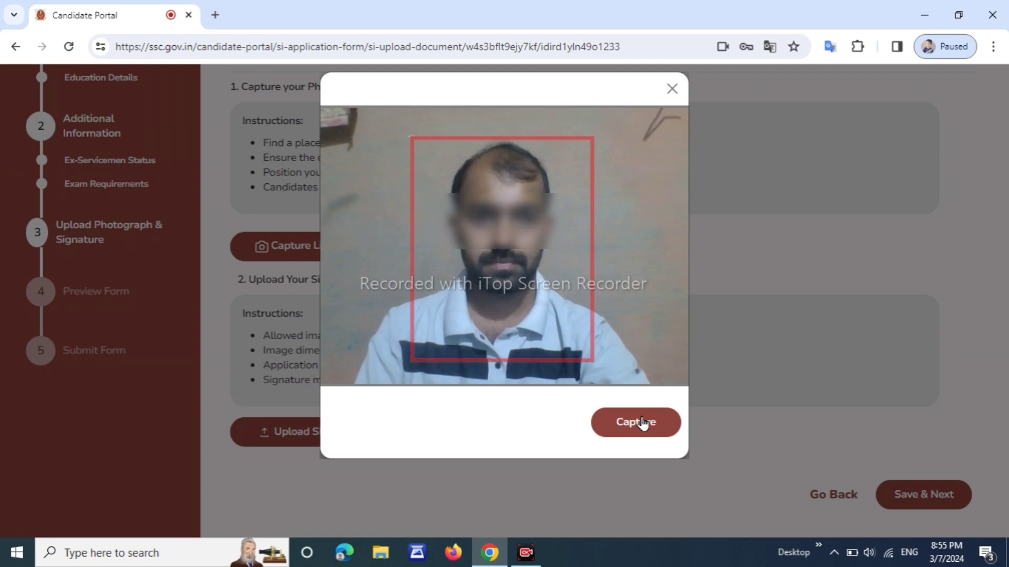
left_click(642, 424)
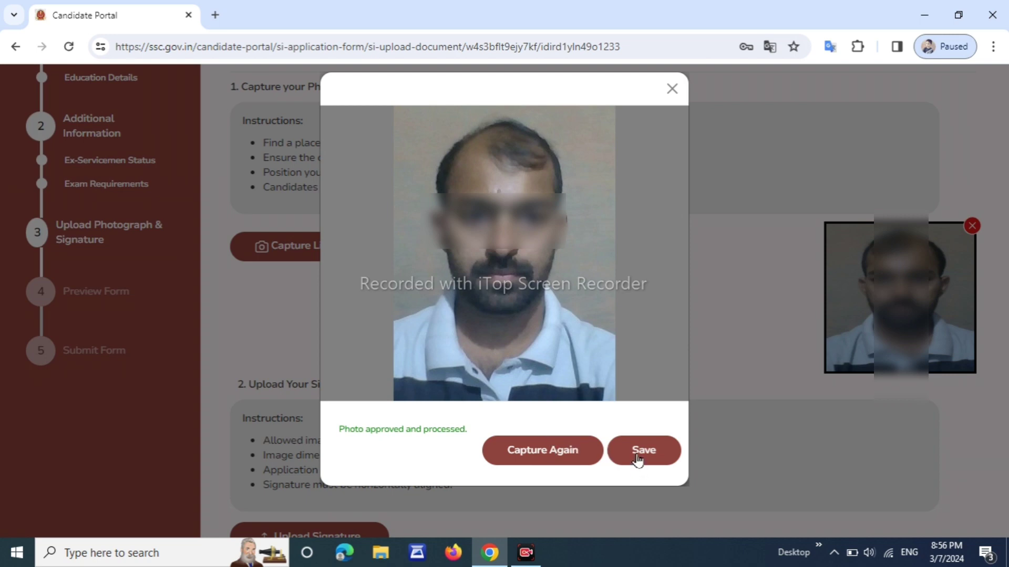
key("ctrl+a")
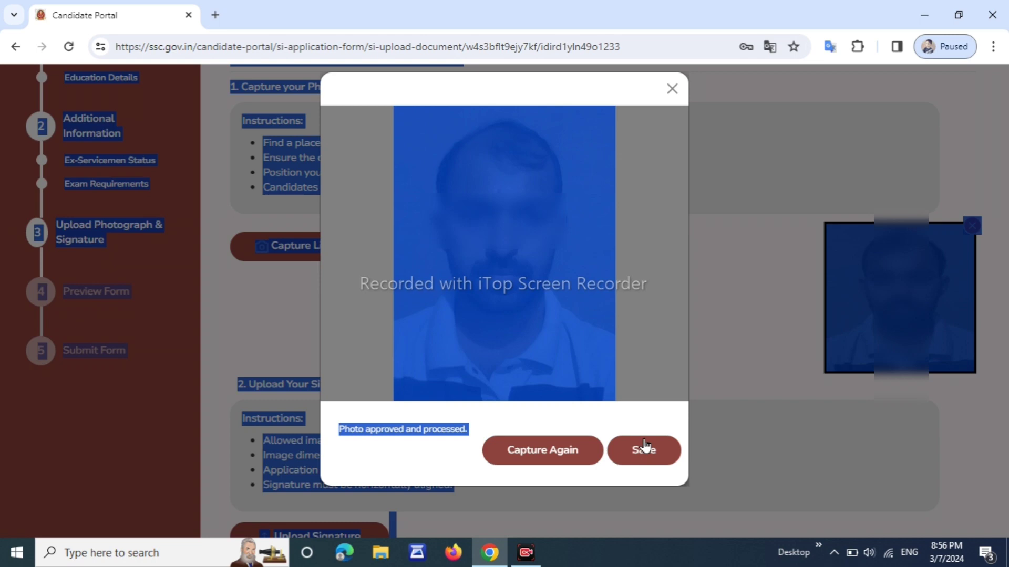
left_click(650, 406)
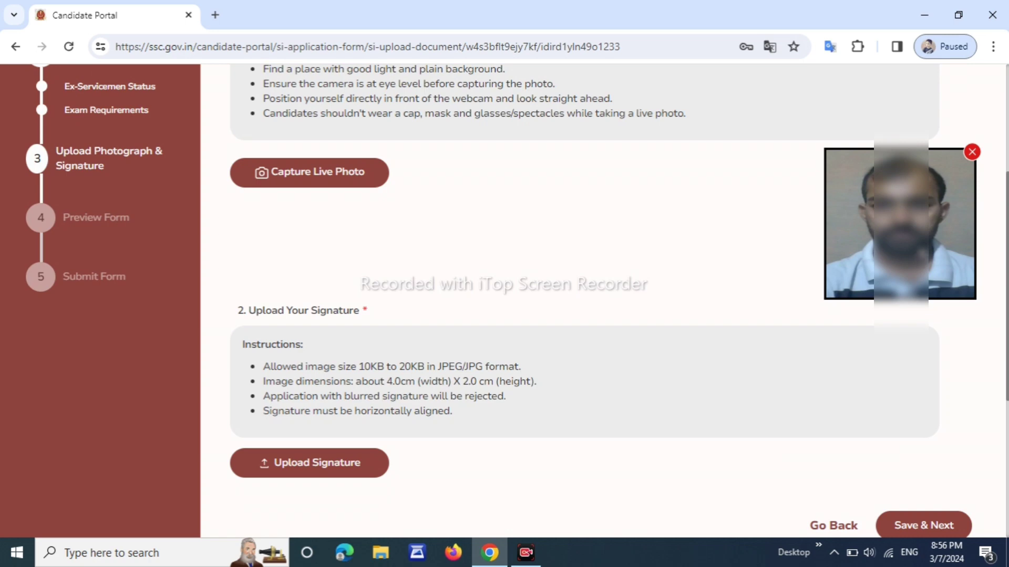
Check the signature's file size and dimension requirements, and save the uploaded photograph and signature
scroll(583, 308, "down", 3)
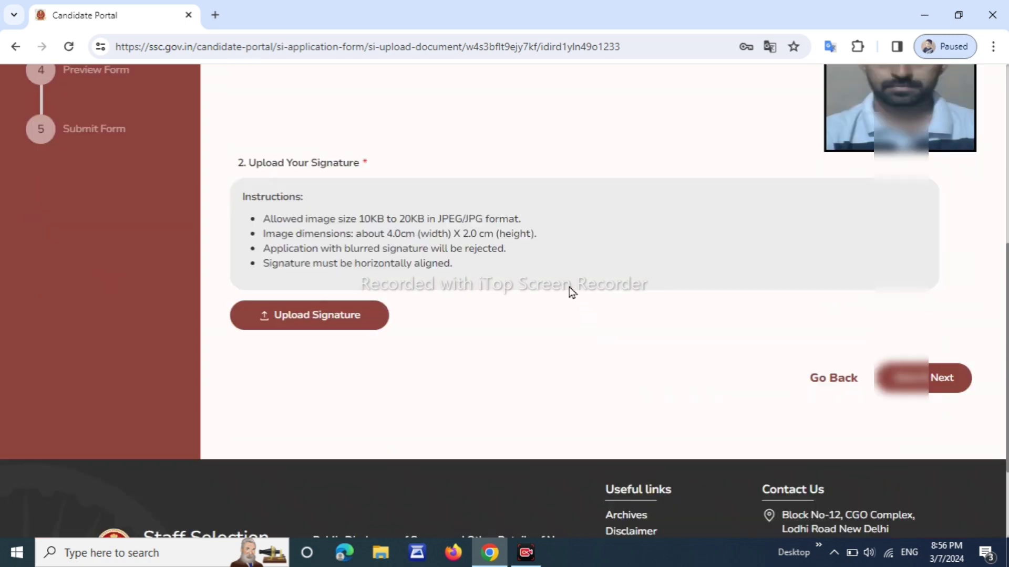
left_click_drag(364, 219, 482, 219)
left_click_drag(385, 235, 476, 234)
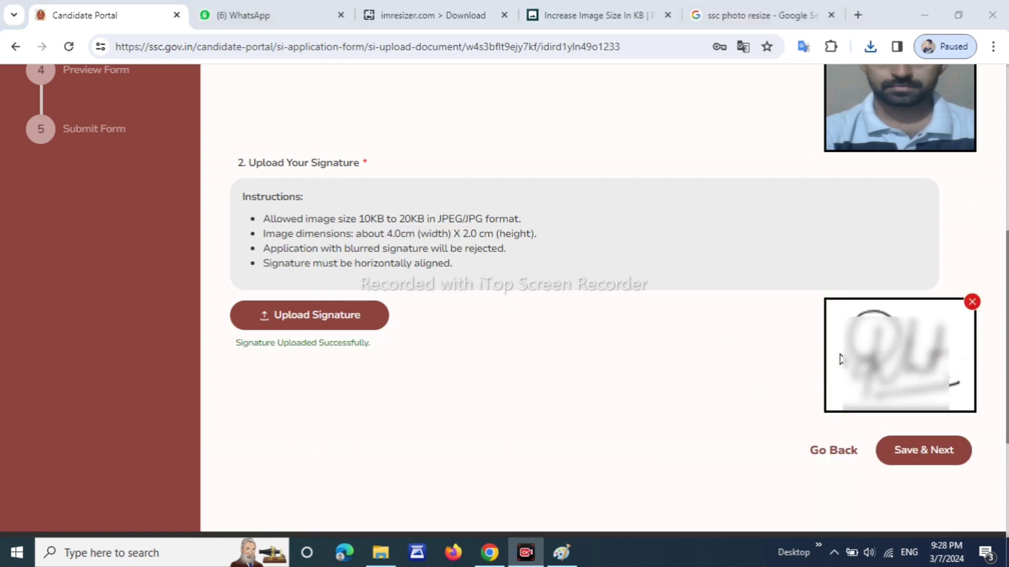
left_click(941, 461)
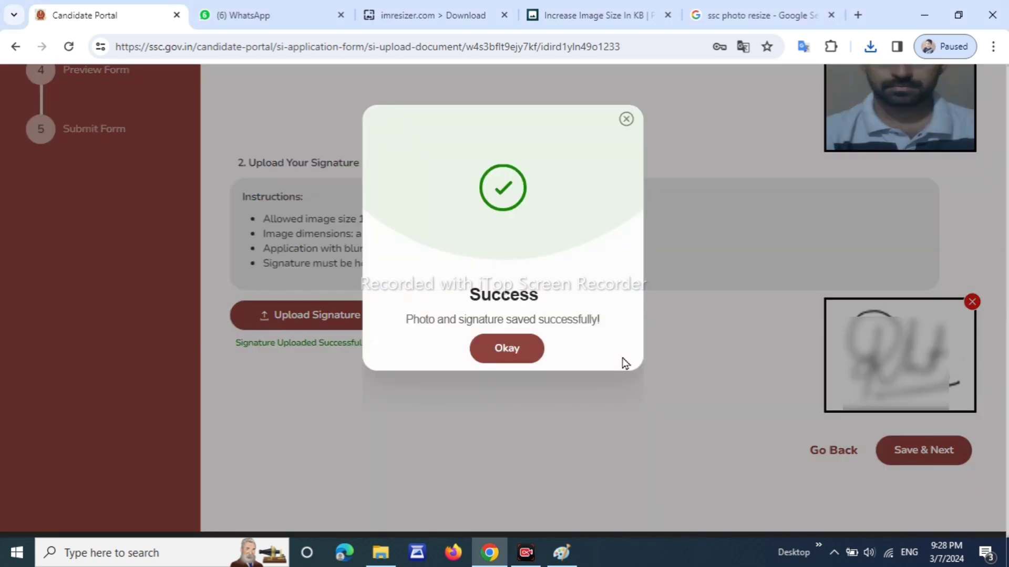
left_click(502, 351)
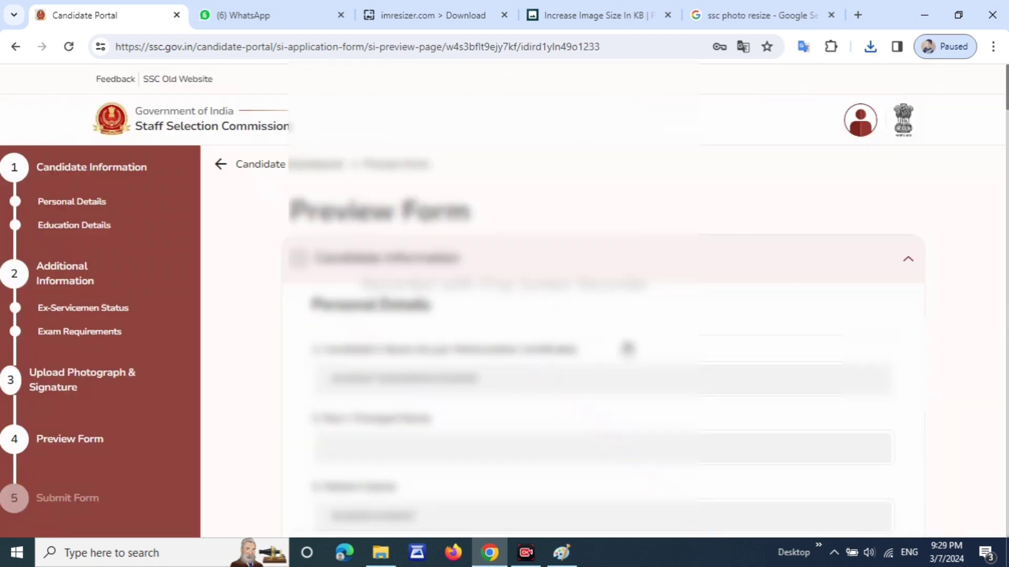
Review all sections of the form preview through to the photograph and signature, and save it to proceed to the declaration
scroll(627, 349, "down", 15)
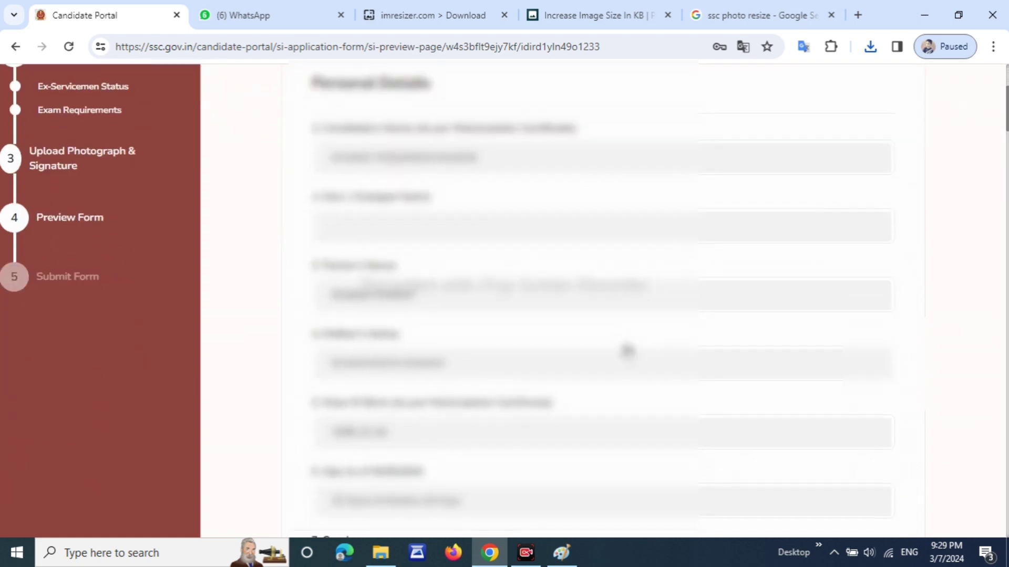
scroll(627, 352, "down", 12)
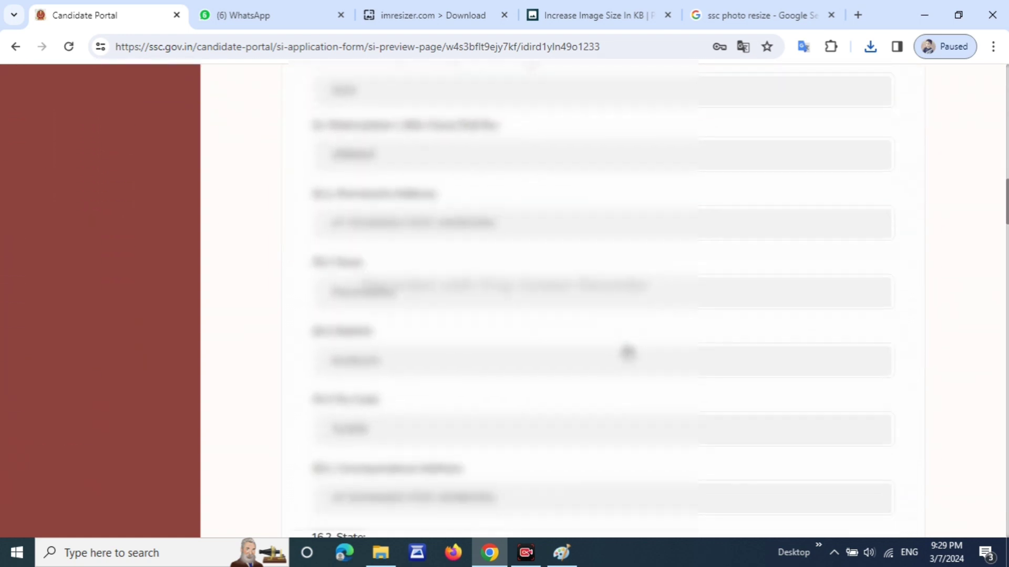
scroll(628, 368, "down", 12)
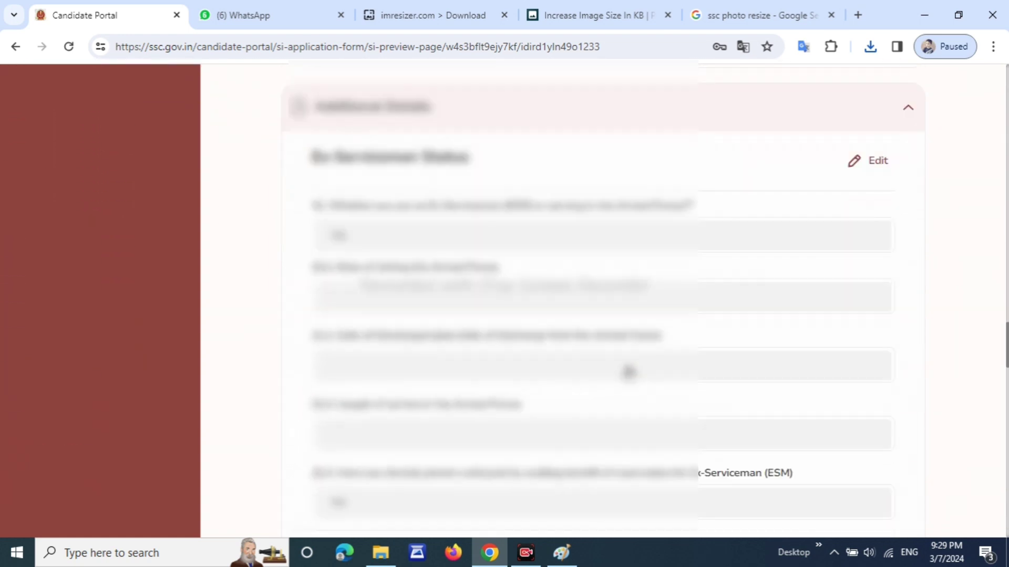
scroll(628, 372, "down", 10)
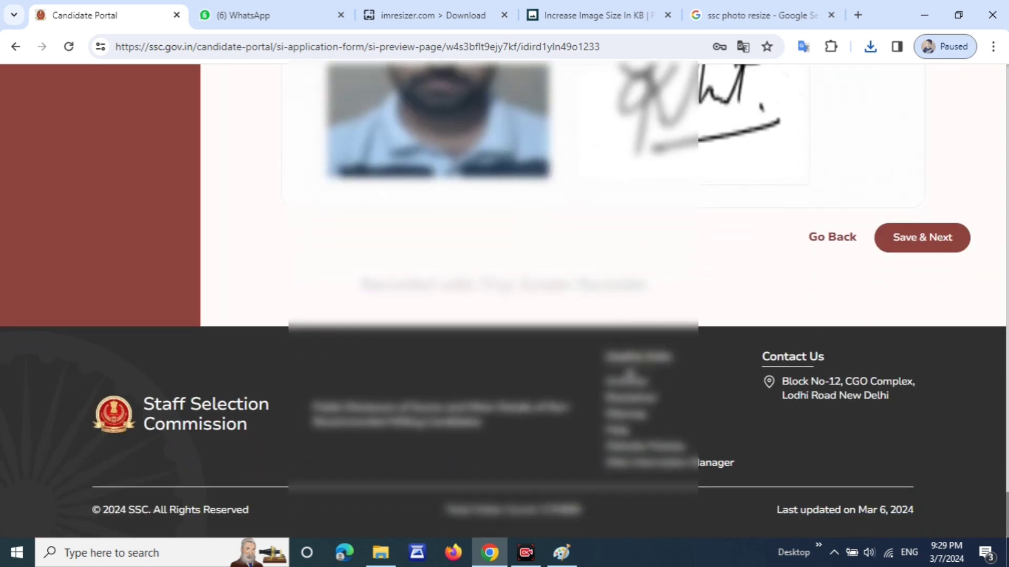
scroll(680, 310, "up", 10)
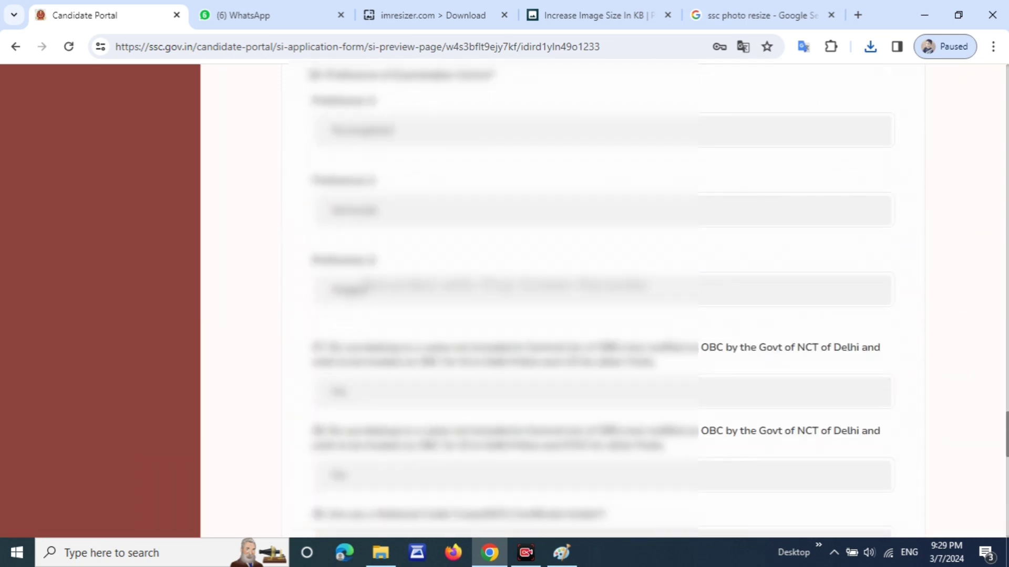
scroll(680, 310, "down", 7)
scroll(681, 310, "down", 4)
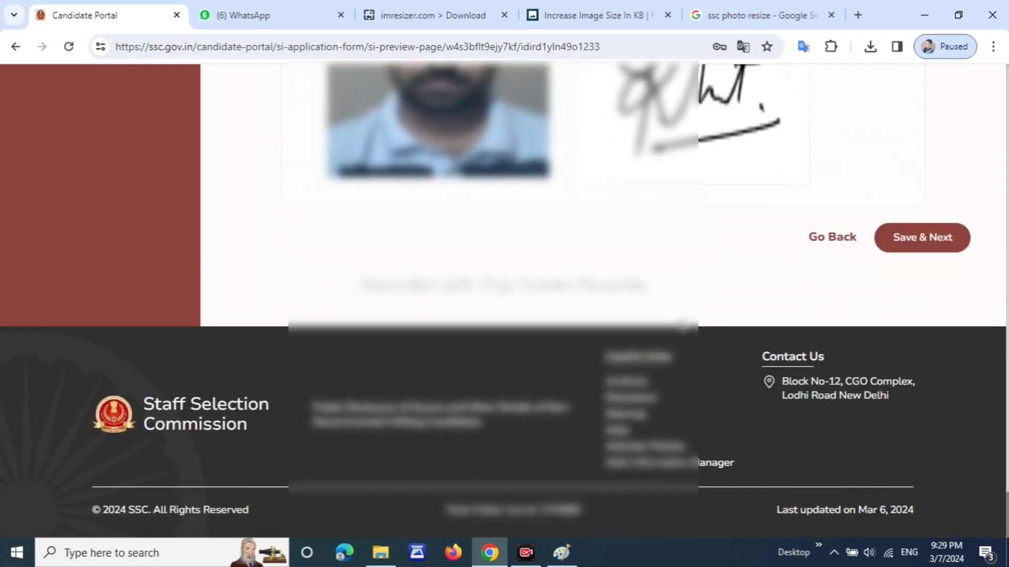
left_click(923, 238)
Agree to the declaration, enter the displayed captcha code and submit the application form
scroll(716, 277, "down", 5)
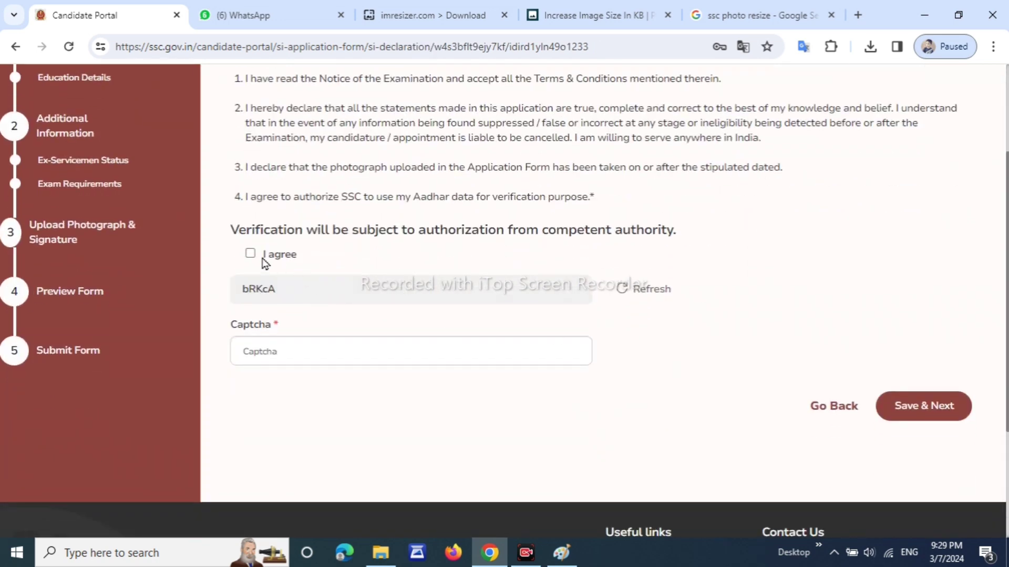
left_click(252, 255)
scroll(315, 286, "down", 2)
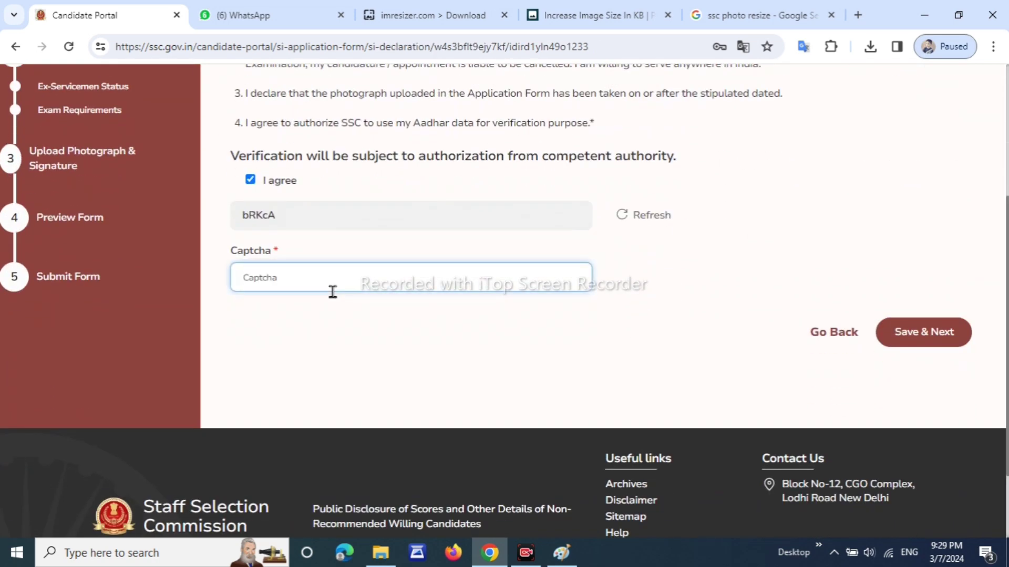
type("bRKcA")
left_click(938, 342)
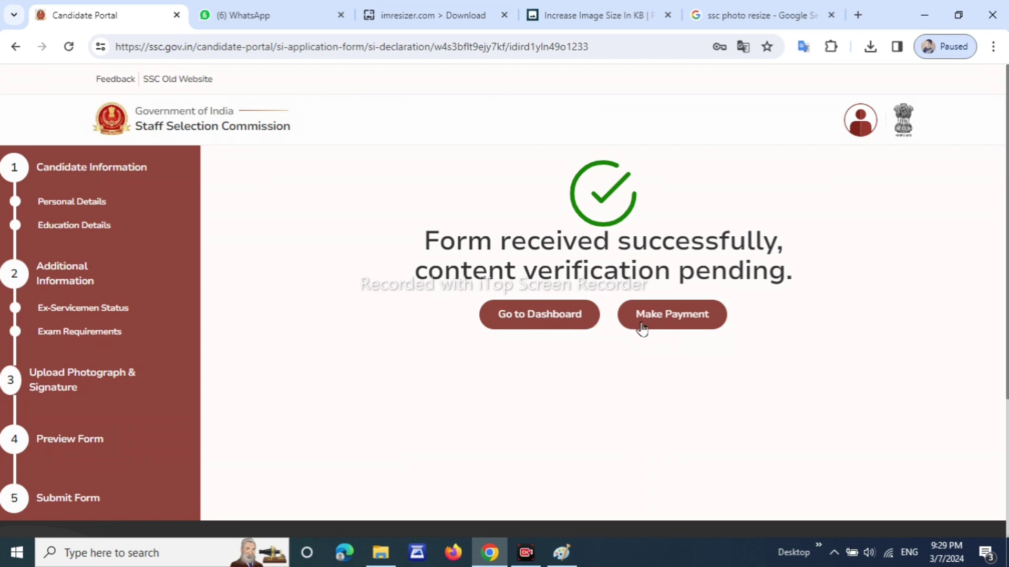
Start the online payment of the 100 rupee application fee
scroll(686, 214, "down", 3)
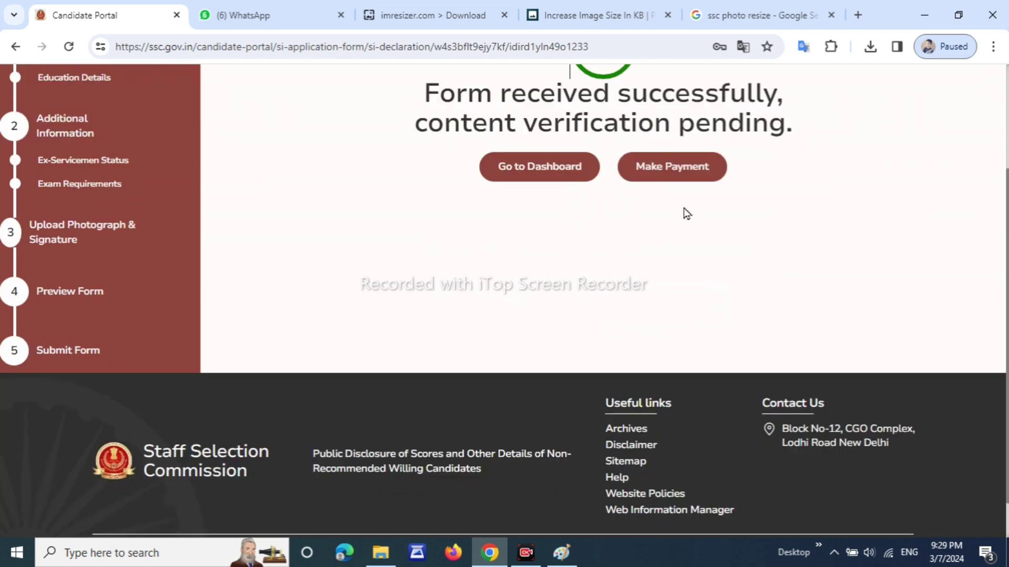
left_click(680, 177)
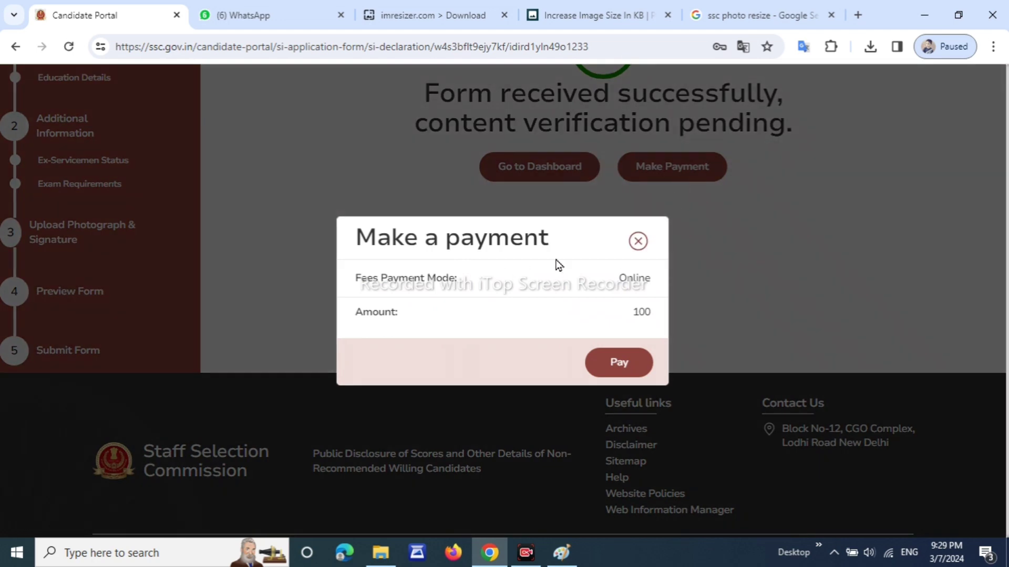
left_click(625, 363)
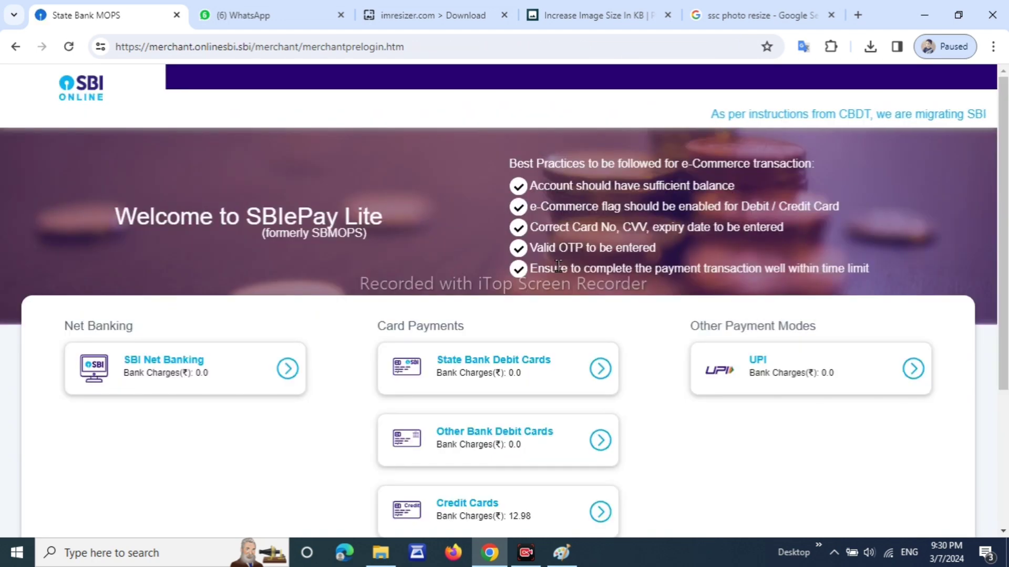
Choose UPI as the payment mode with the QR code option, and confirm to generate the payment QR code
scroll(608, 265, "down", 3)
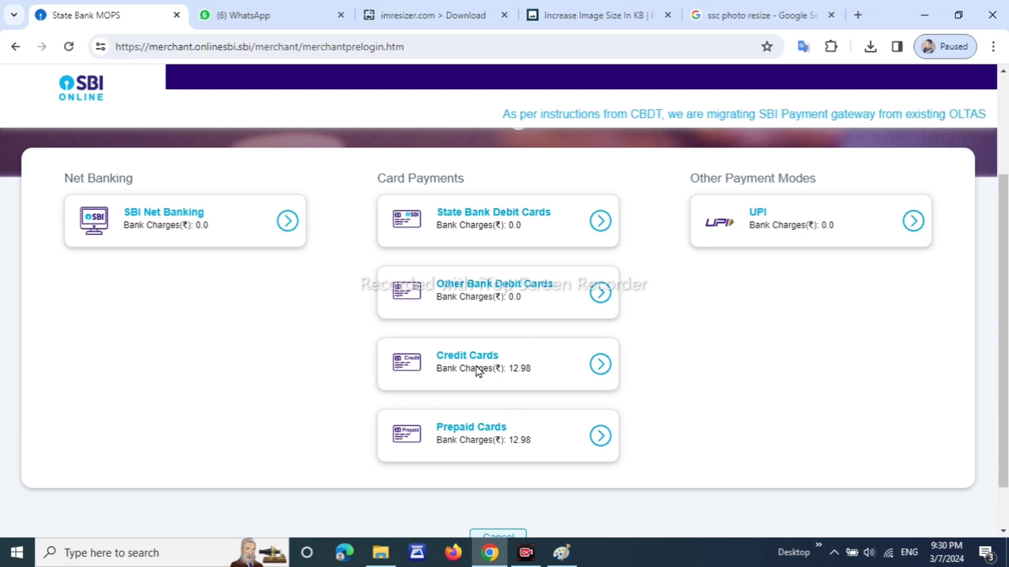
left_click(916, 222)
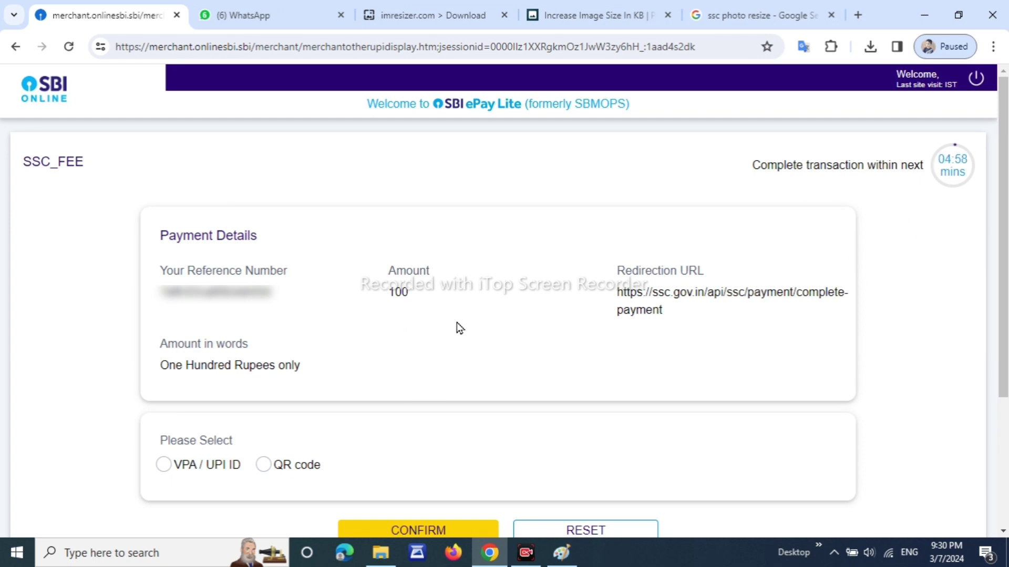
left_click(262, 466)
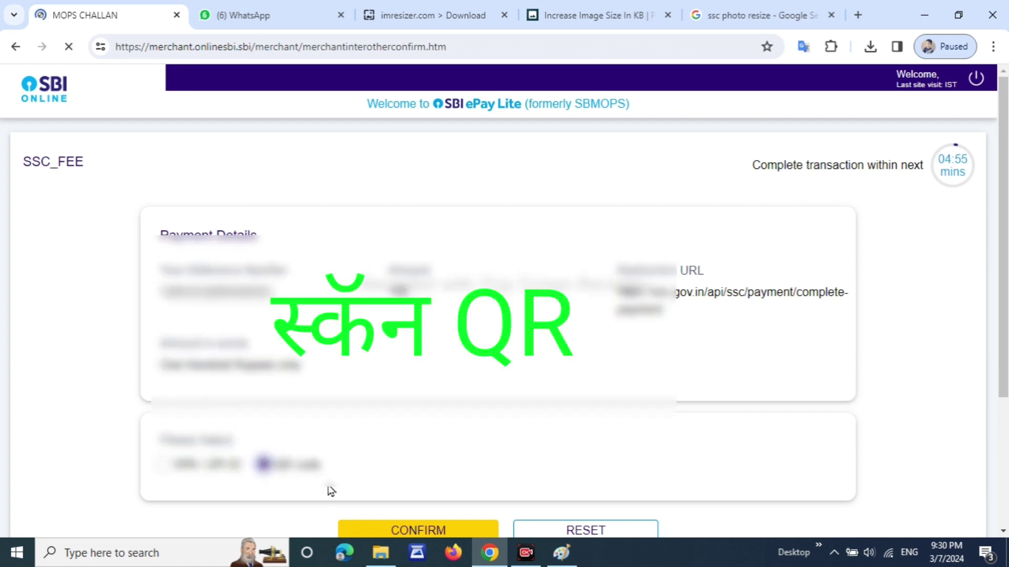
scroll(488, 242, "down", 3)
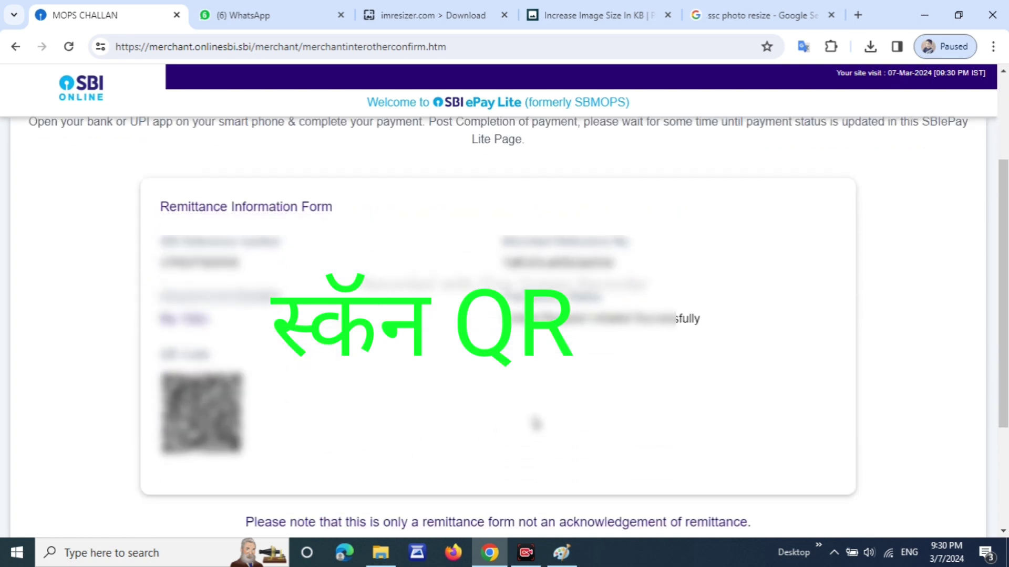